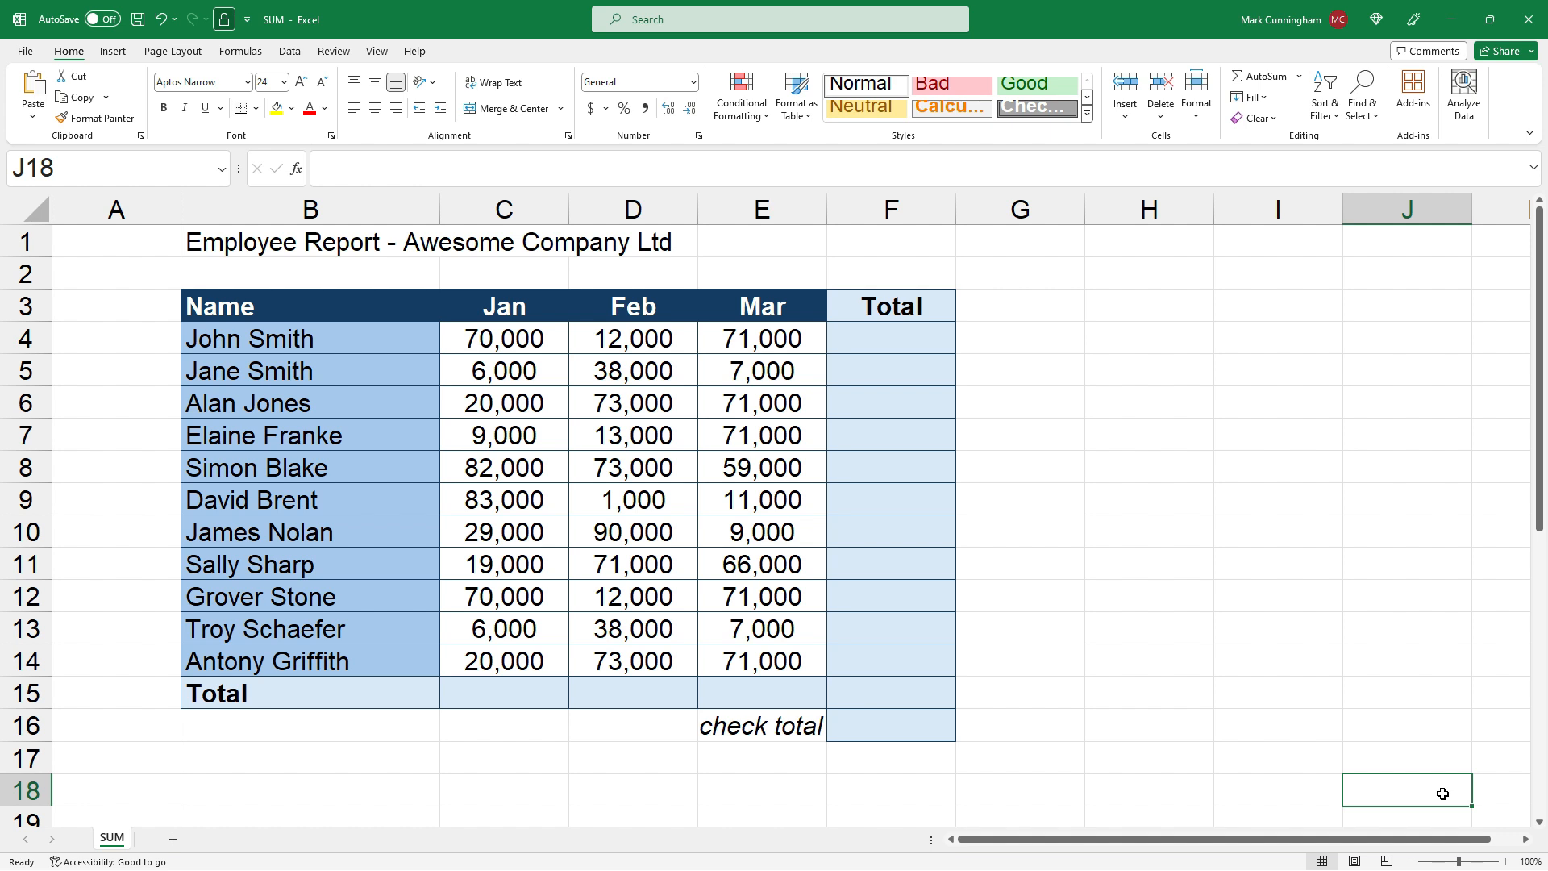
Try totalling the January figures C4:C14 in cell C15 with AutoSum's Sum function
click(529, 692)
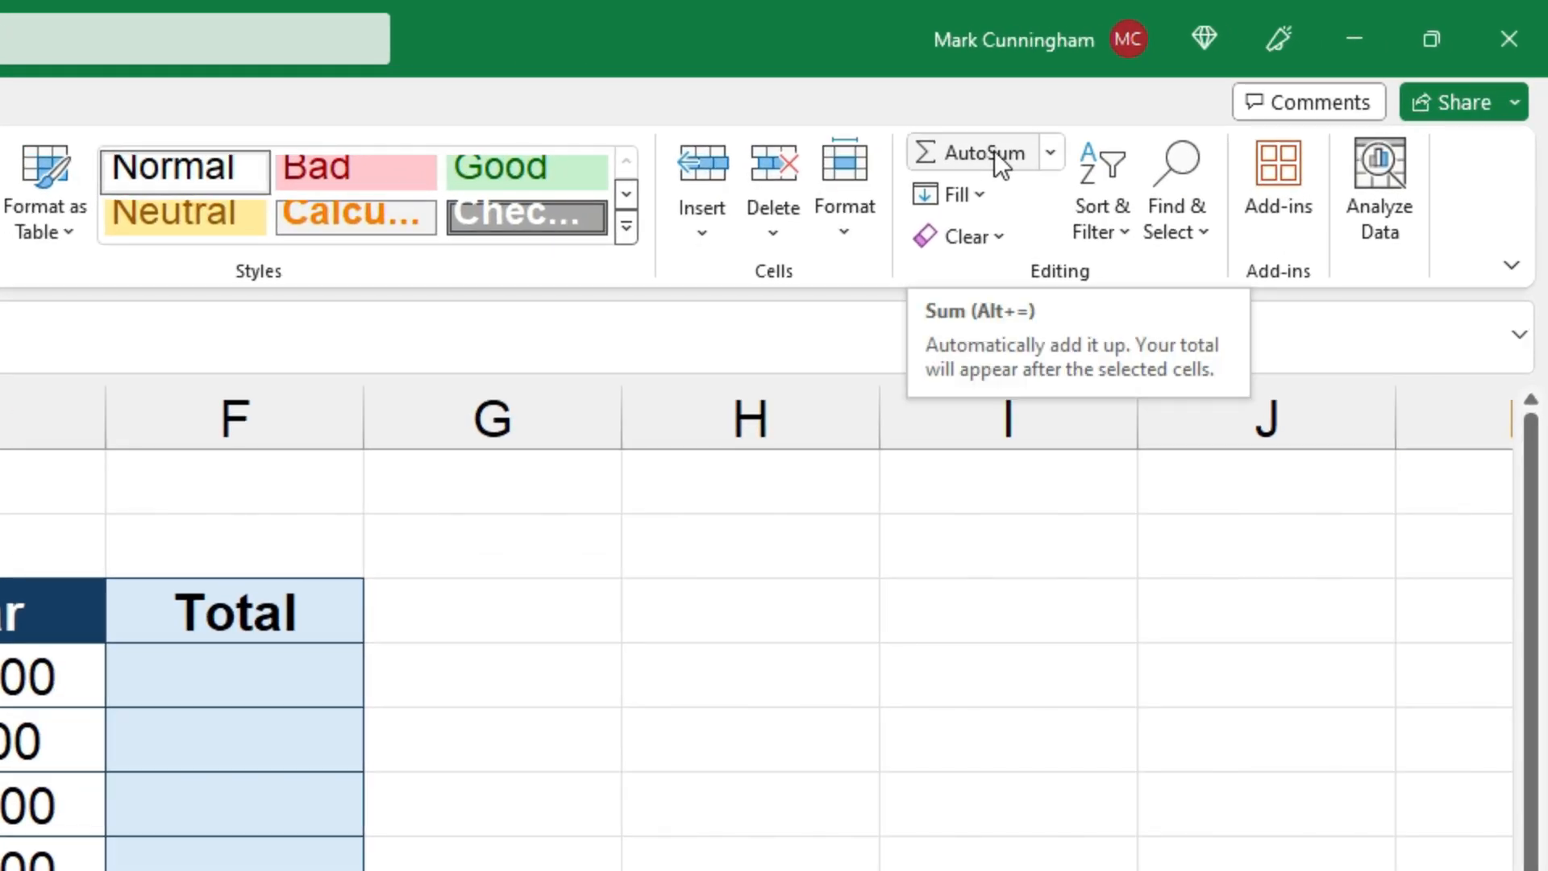
click(1000, 157)
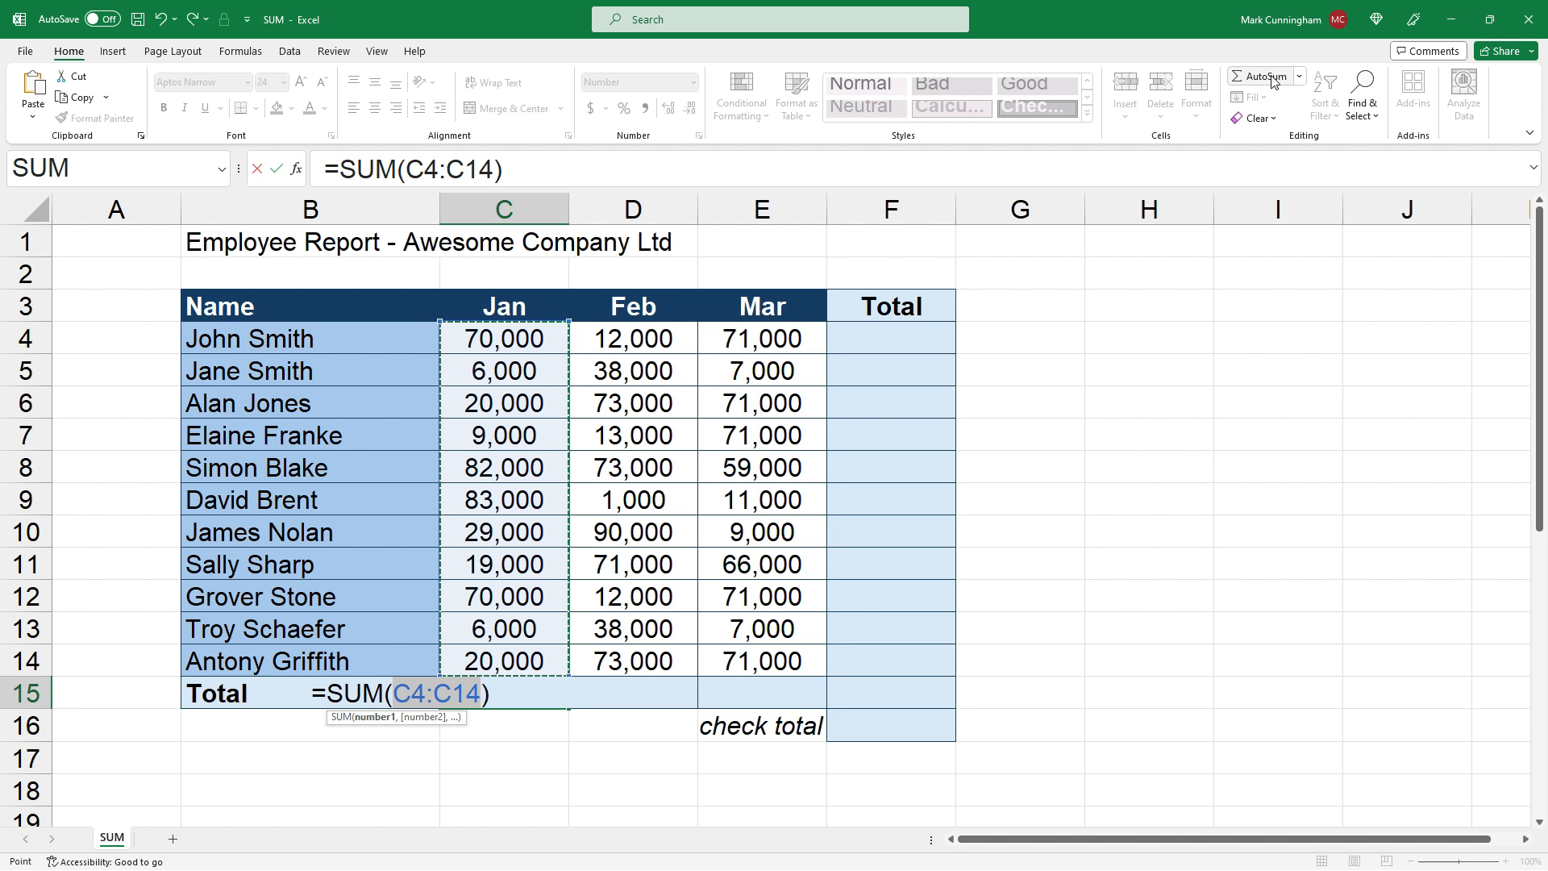
key(Escape)
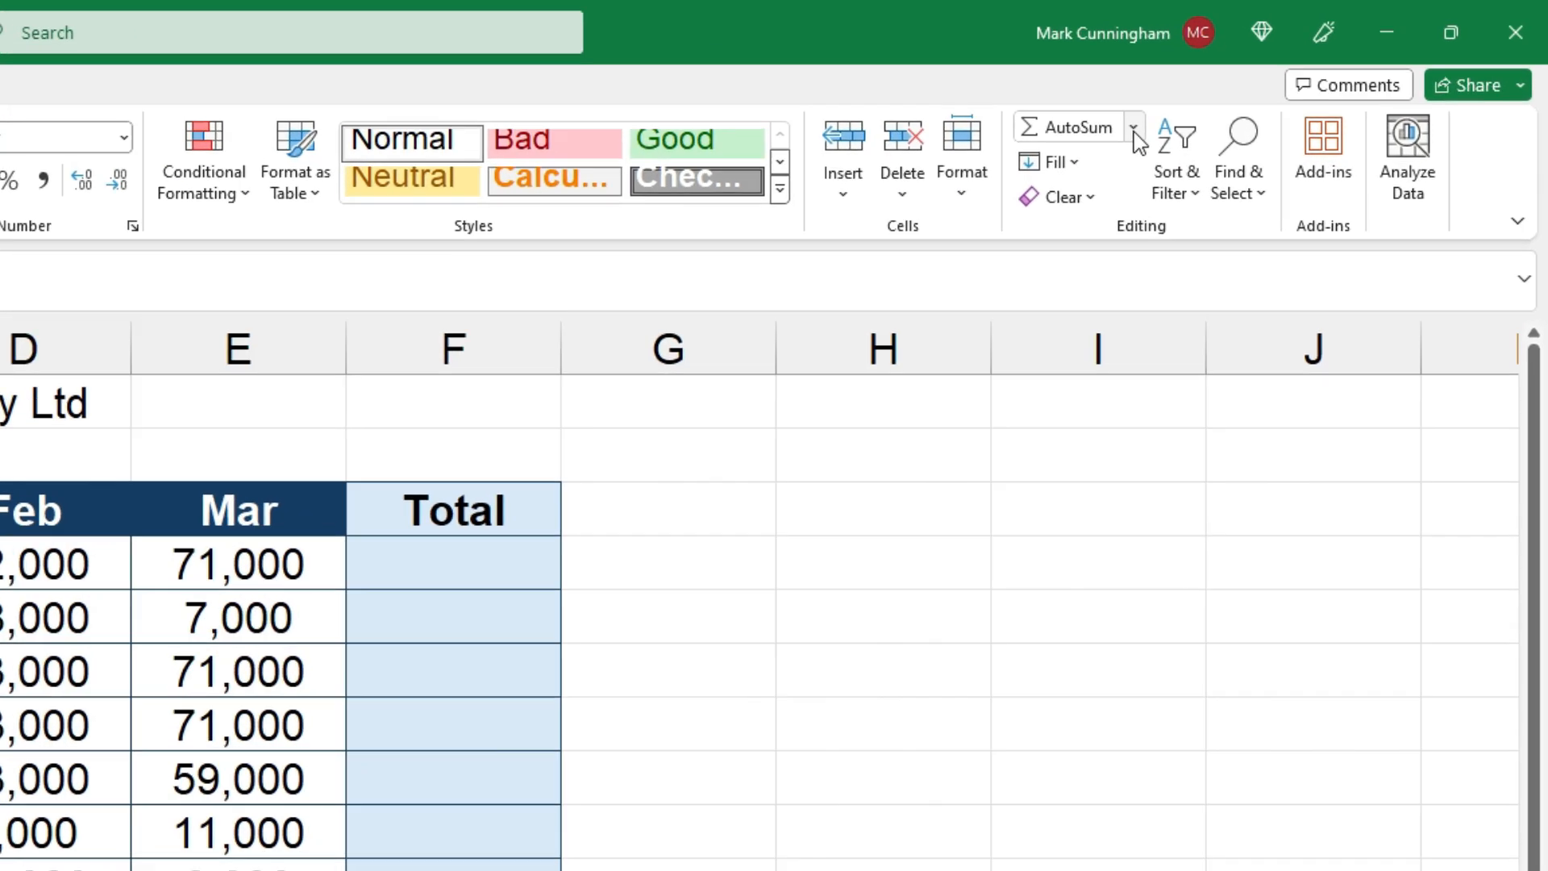
click(1299, 76)
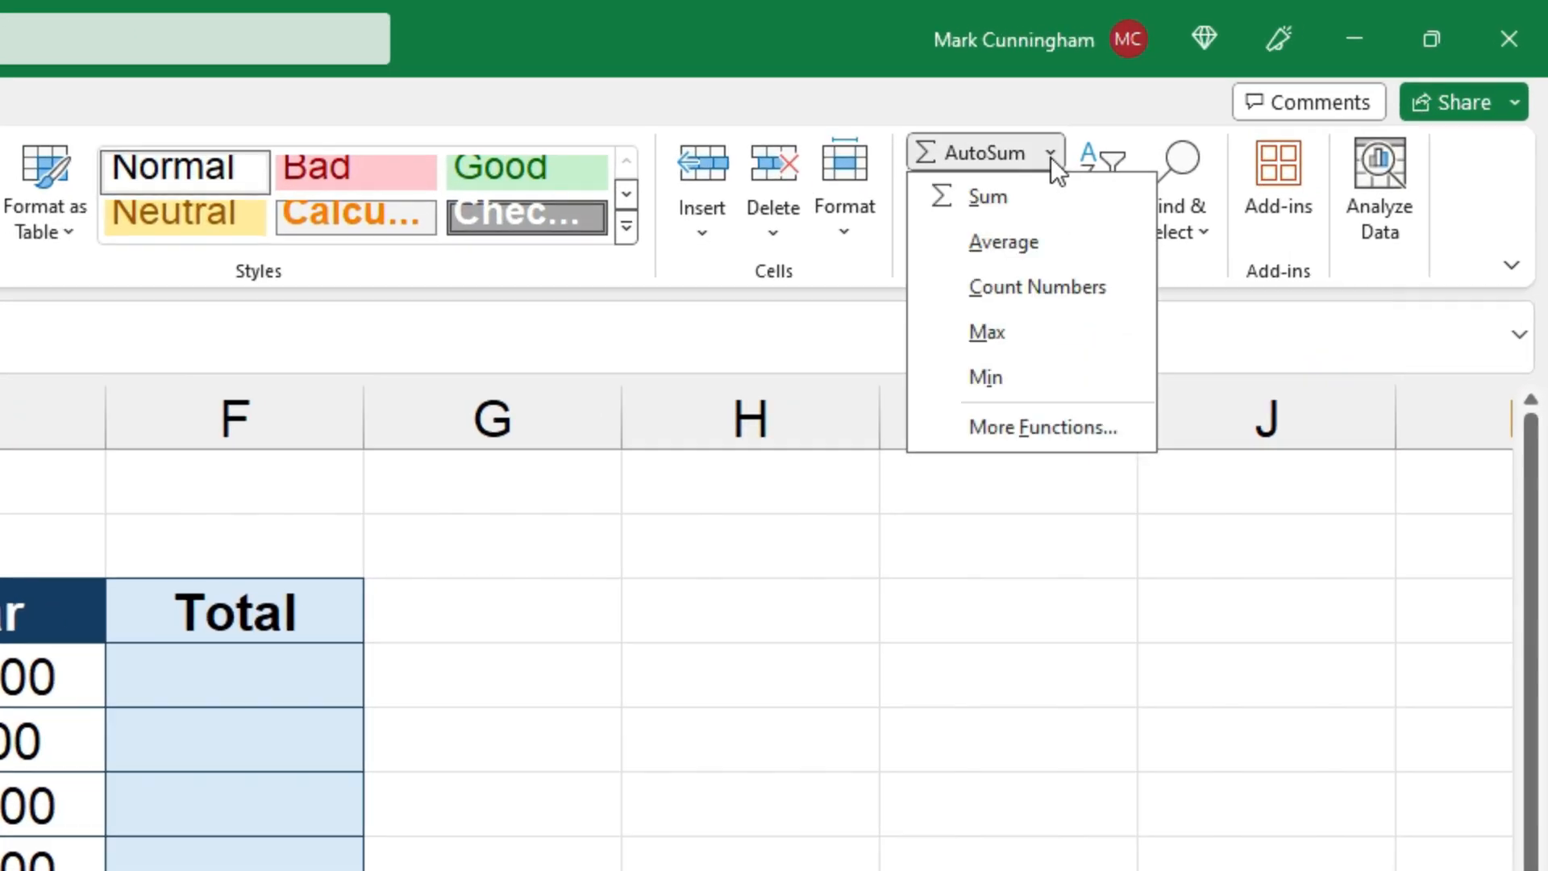
click(984, 197)
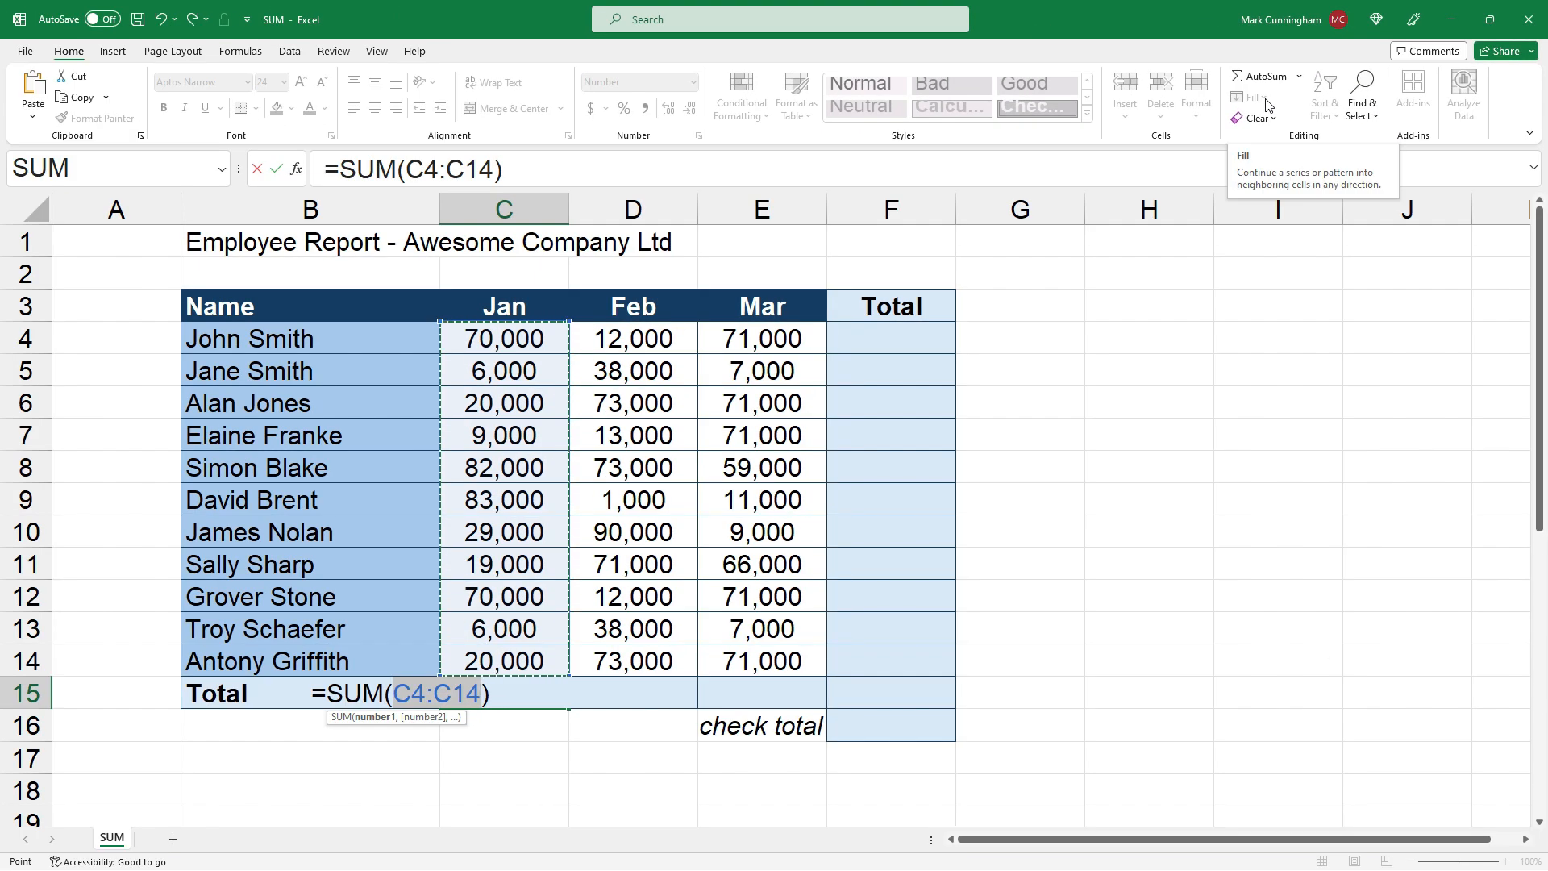
key(Escape)
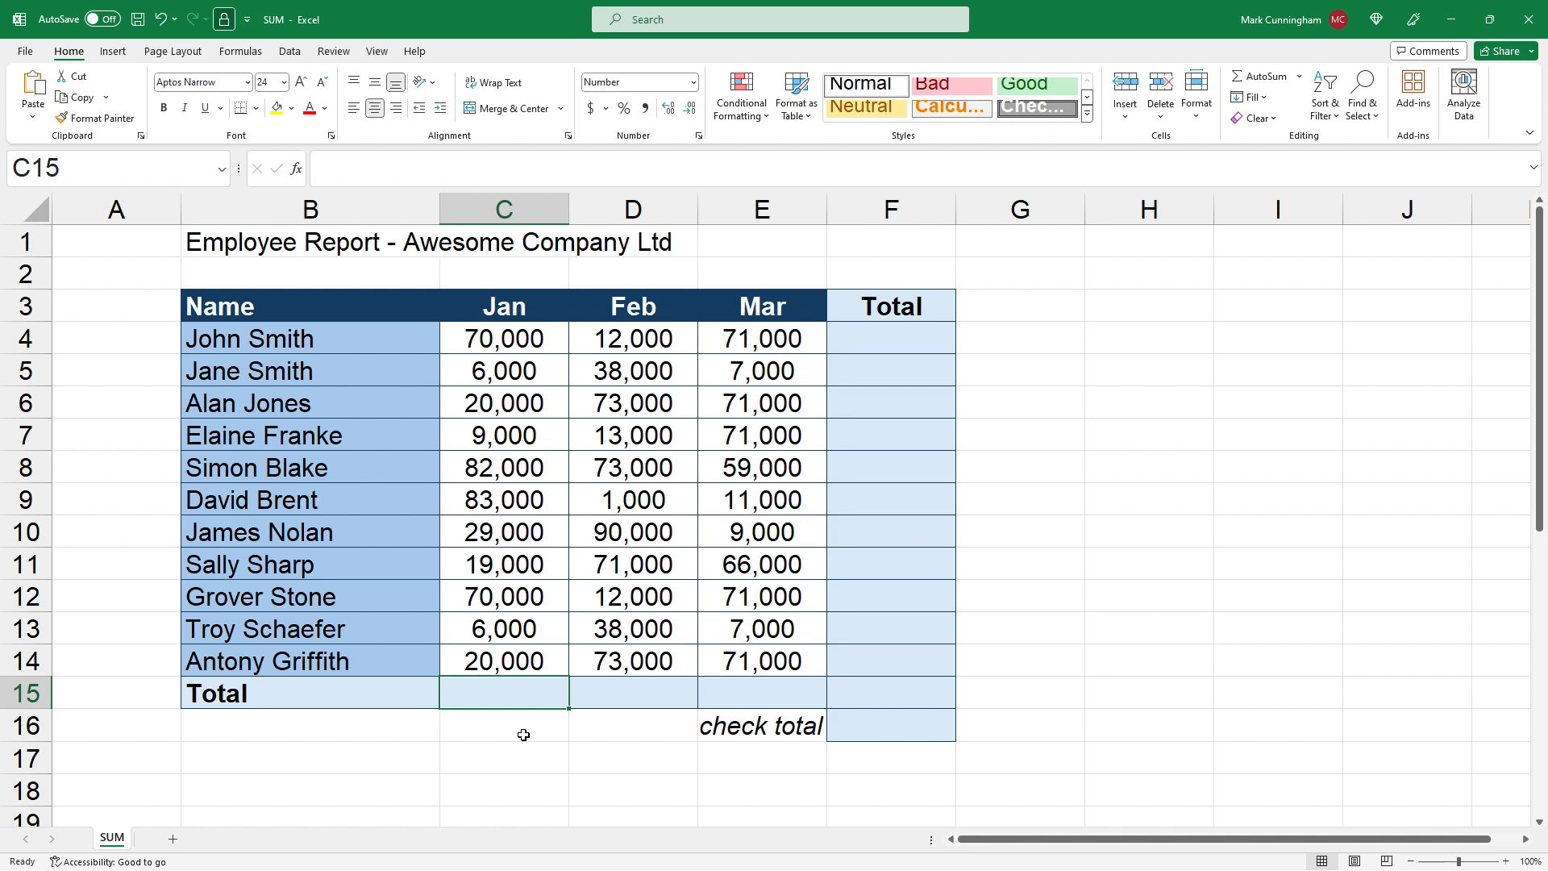
Enter the formula =SUM(C4:C14) in the January total cell C15 and review its range
text(=sum()
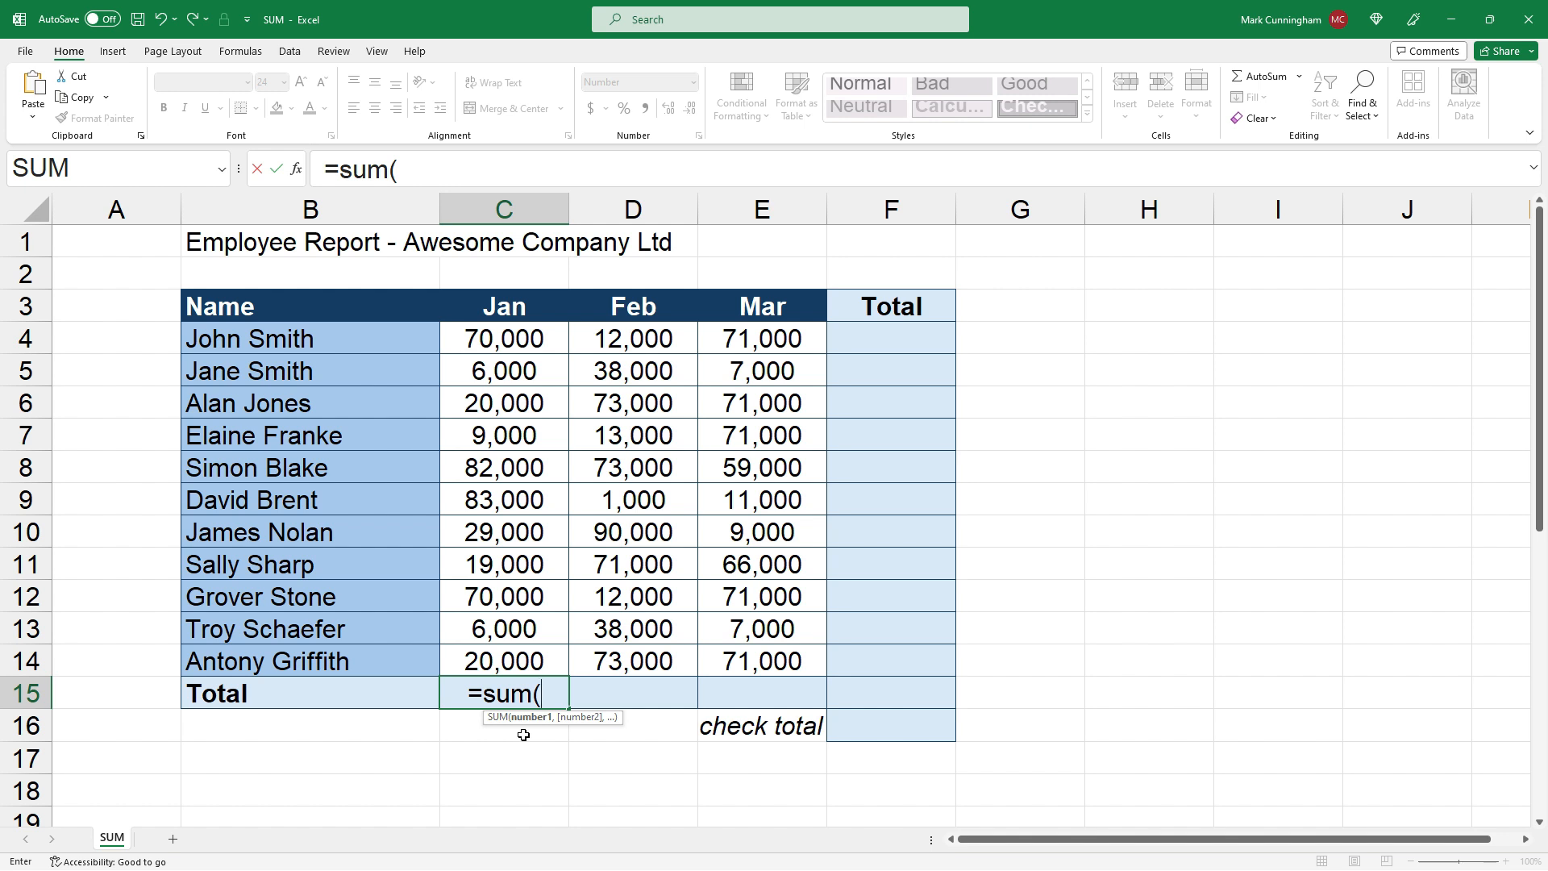
key(Escape)
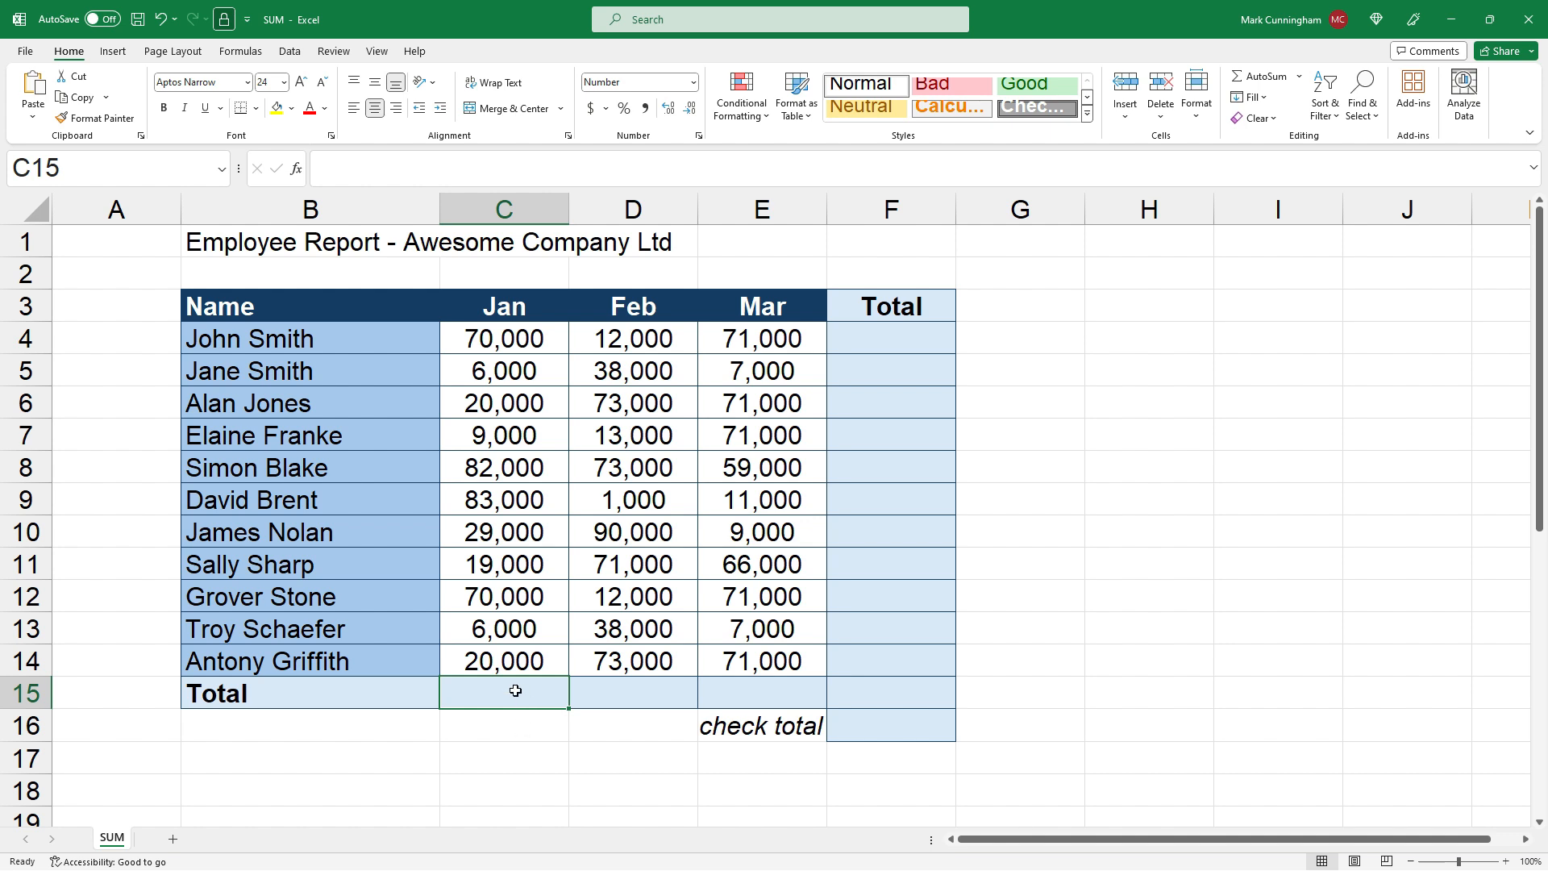
click(375, 169)
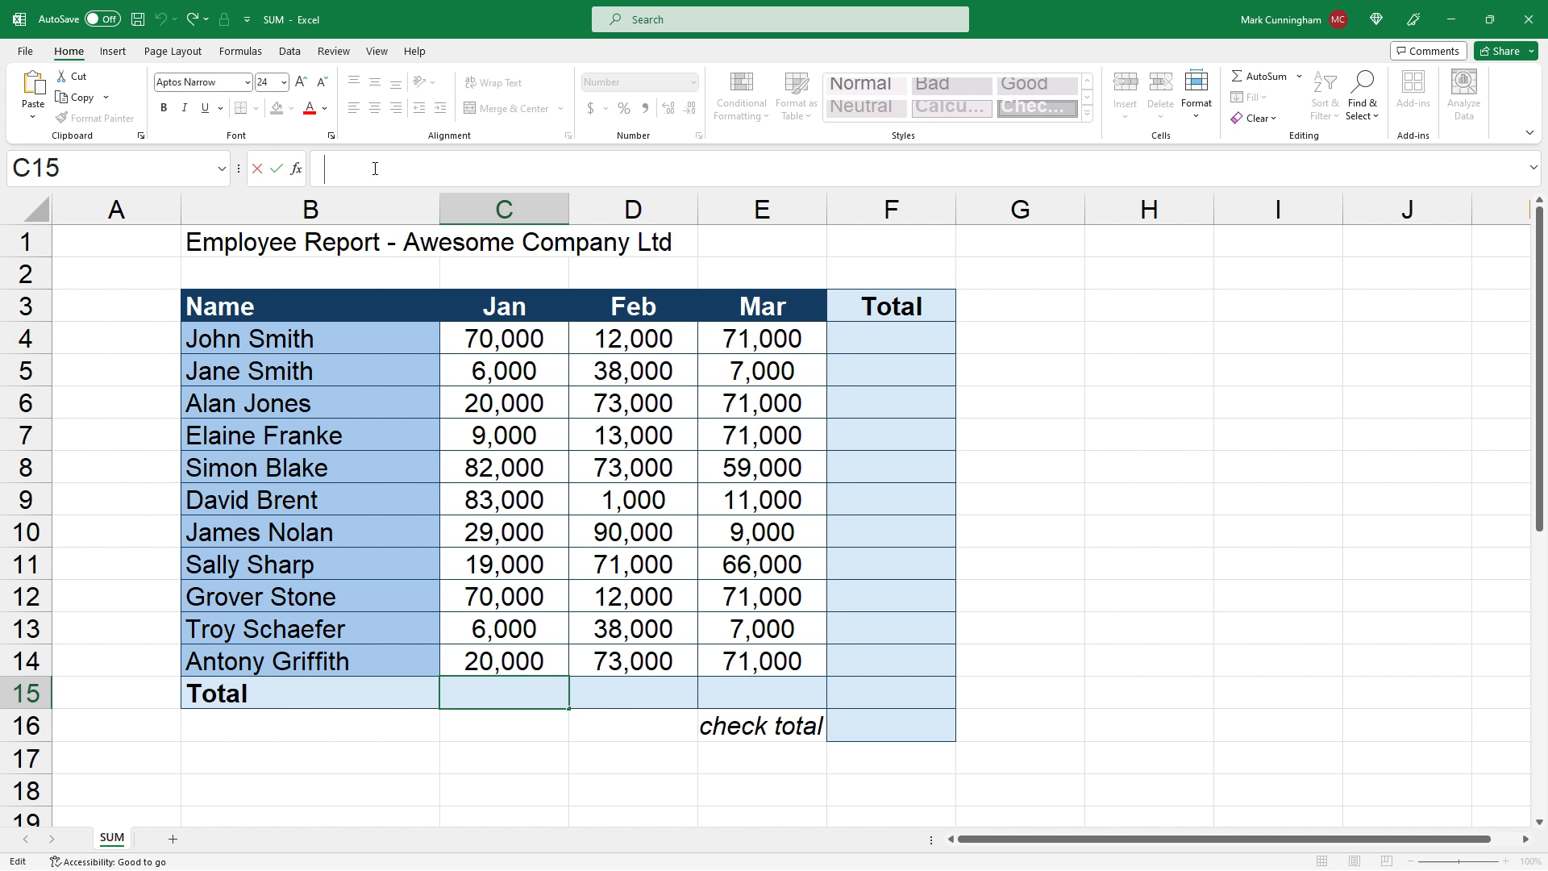
text(=sum()
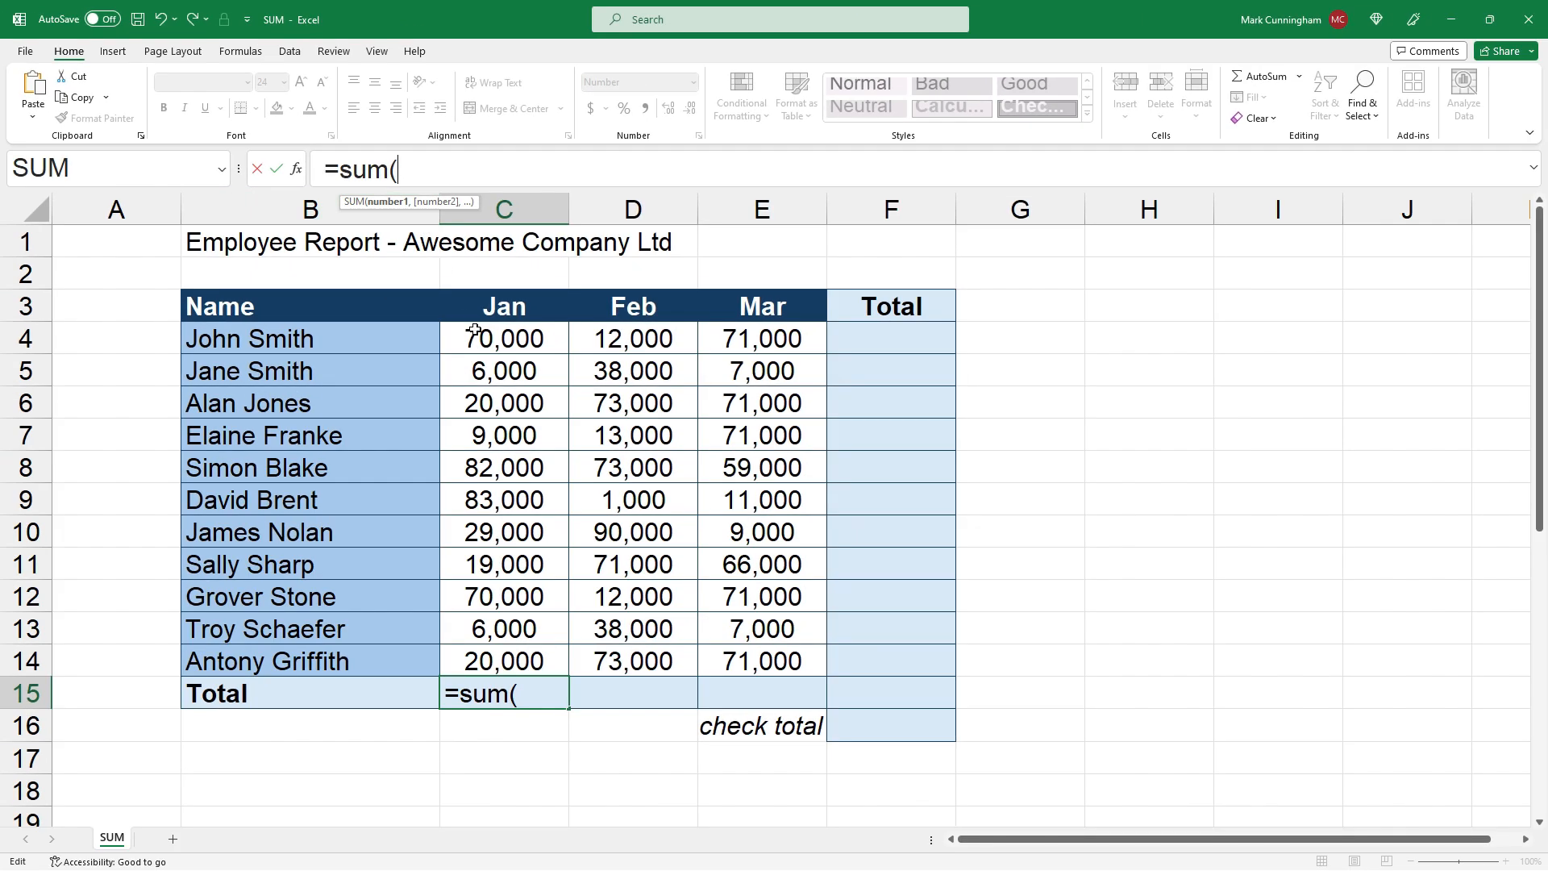
drag(500, 339, 521, 661)
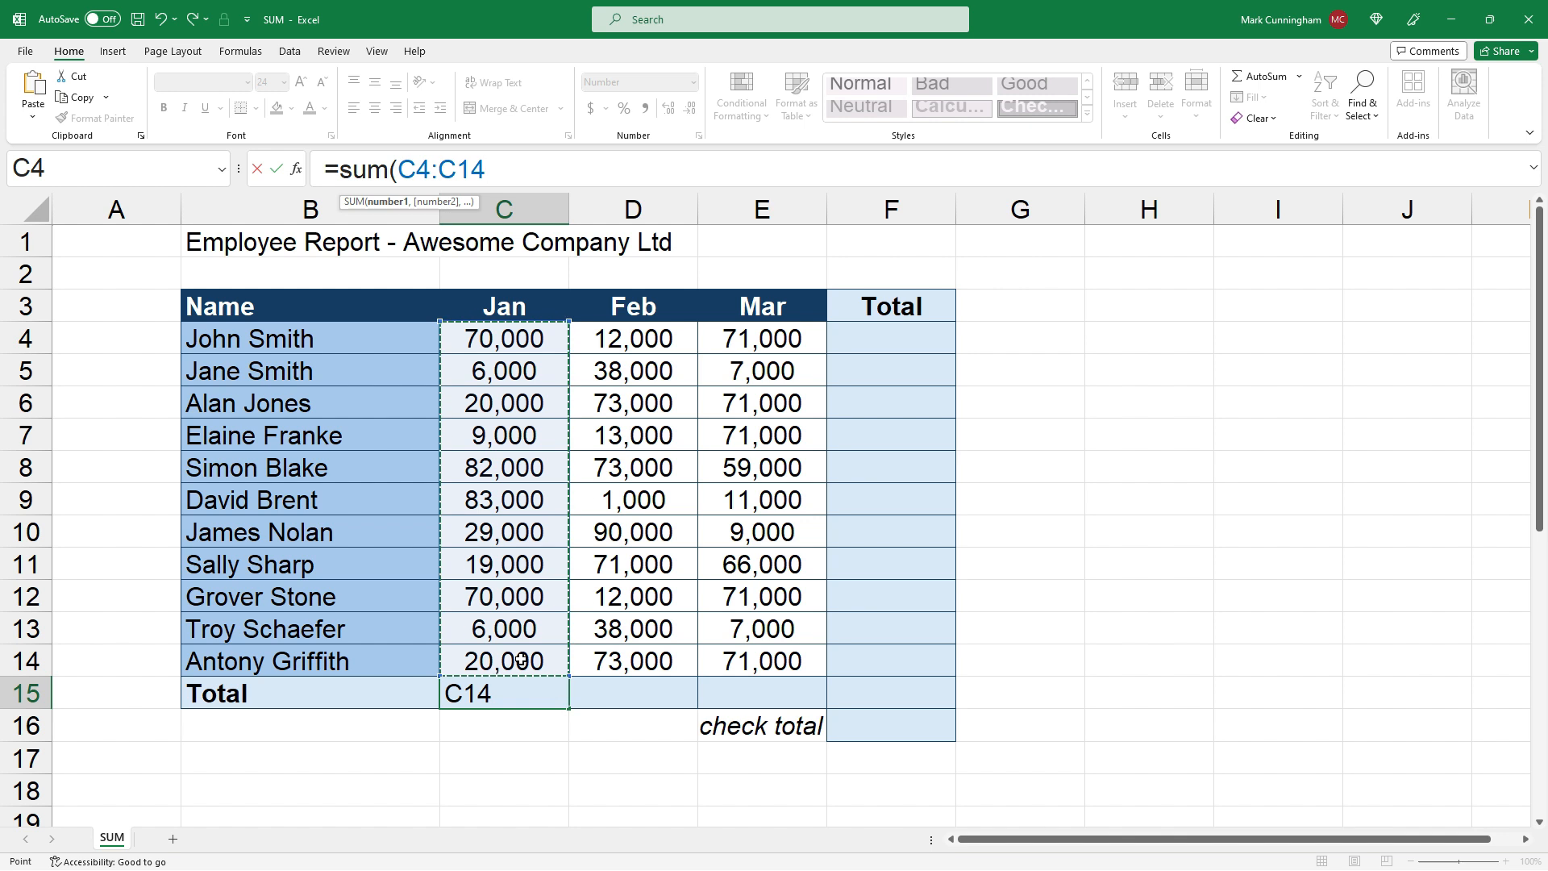
text())
key(Return)
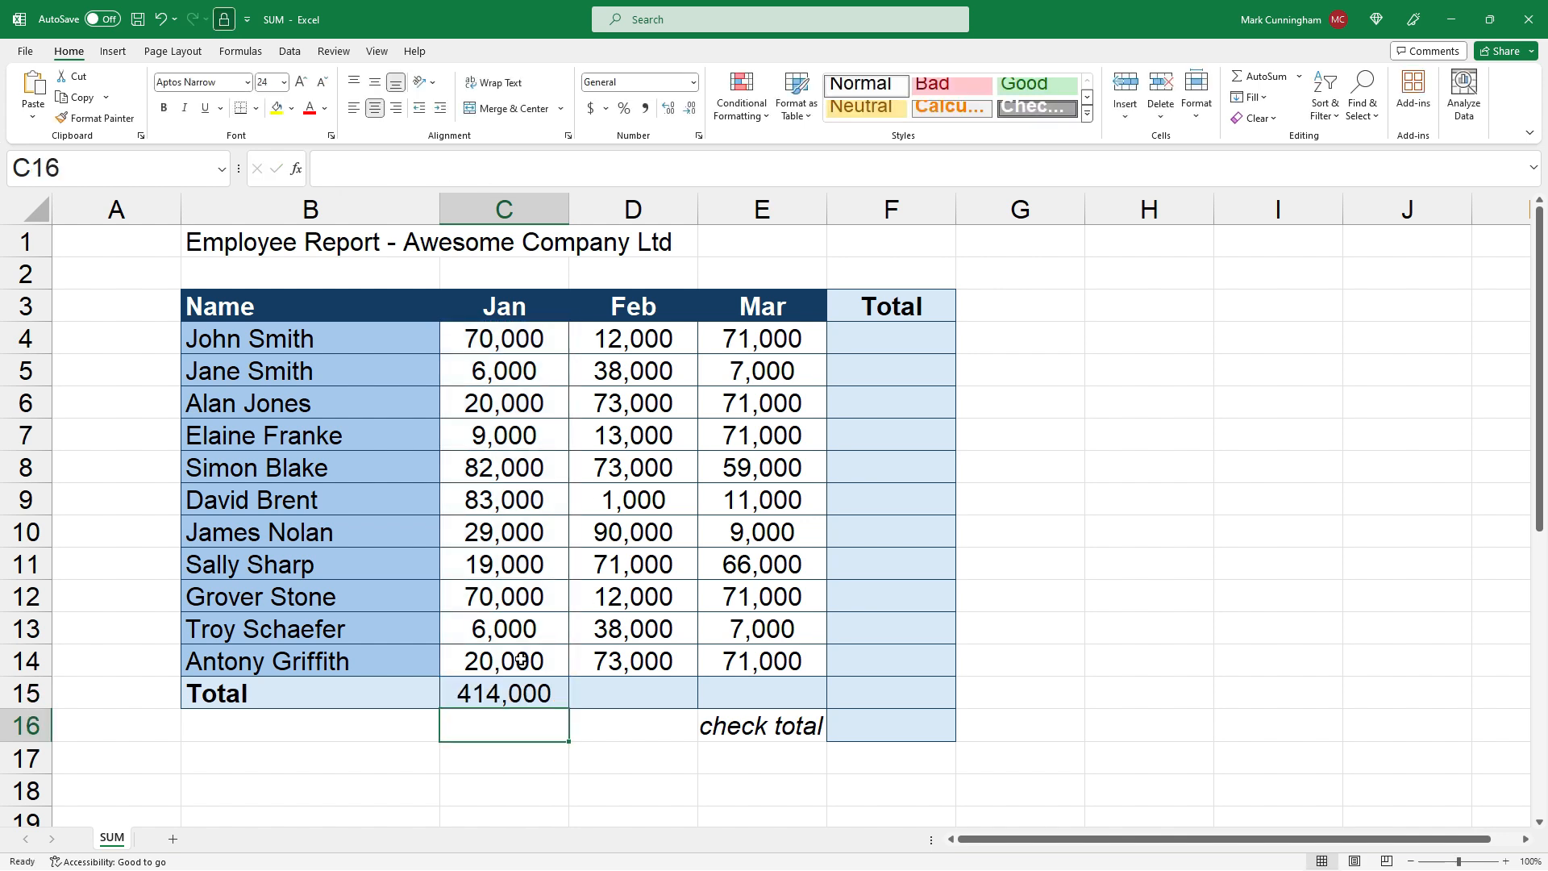
click(522, 687)
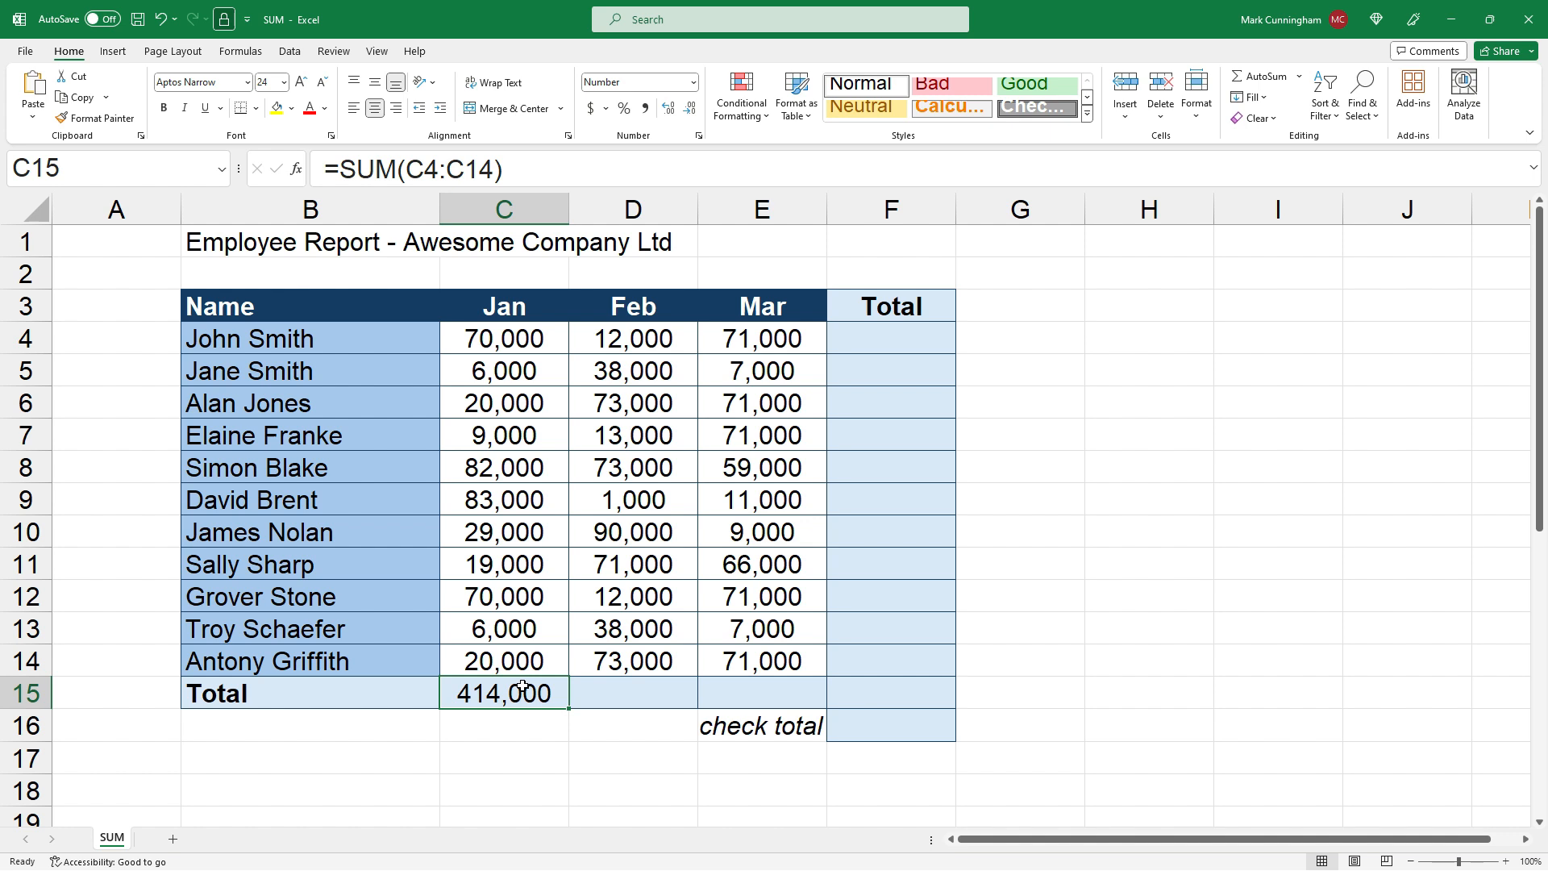
click(456, 170)
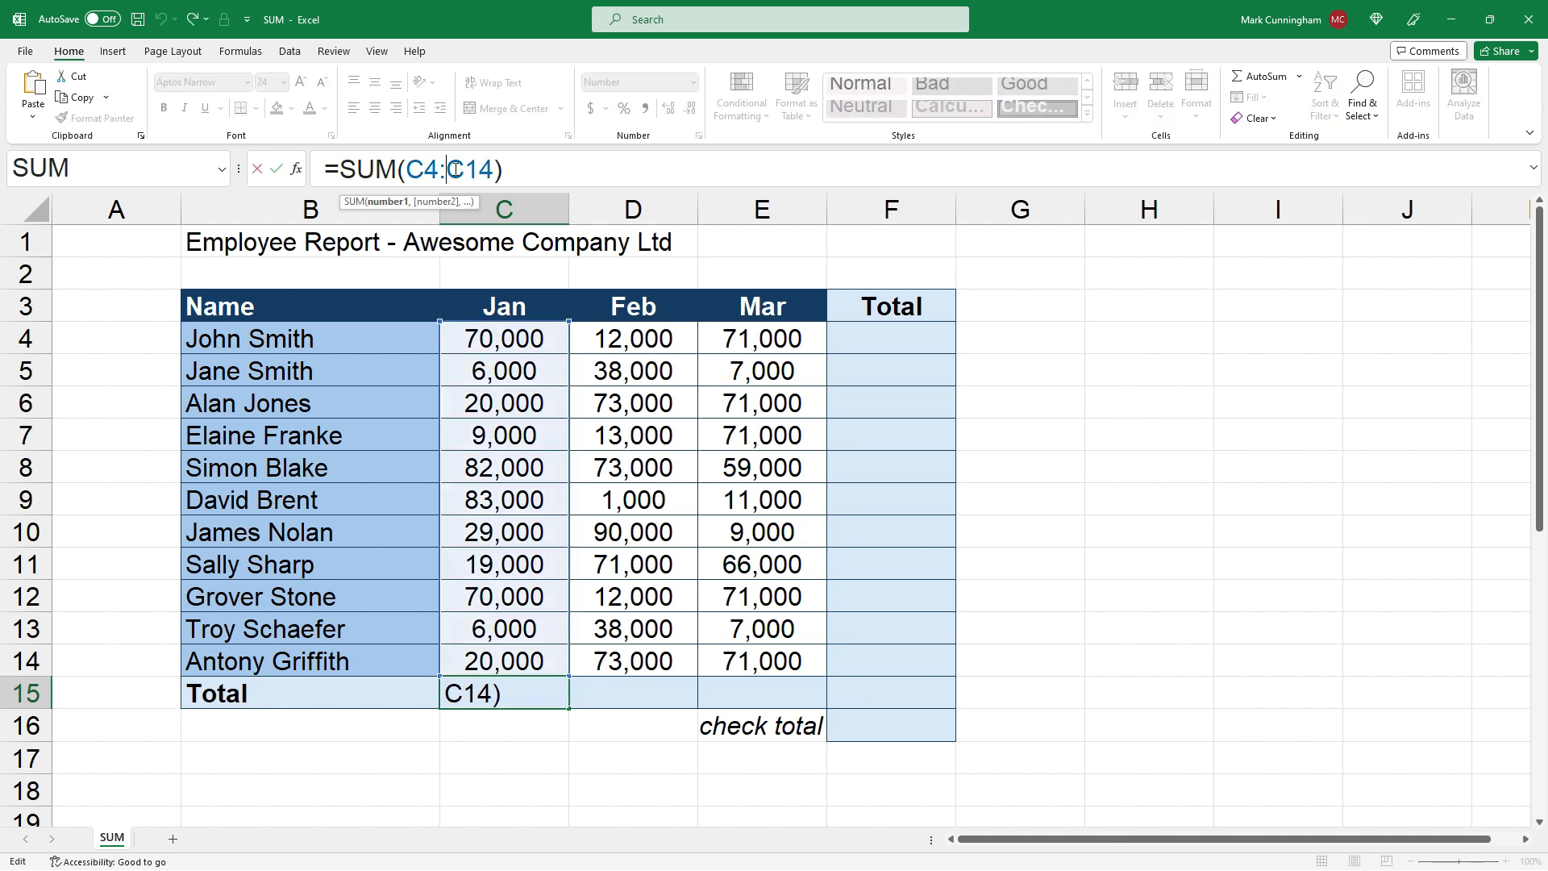
key(Escape)
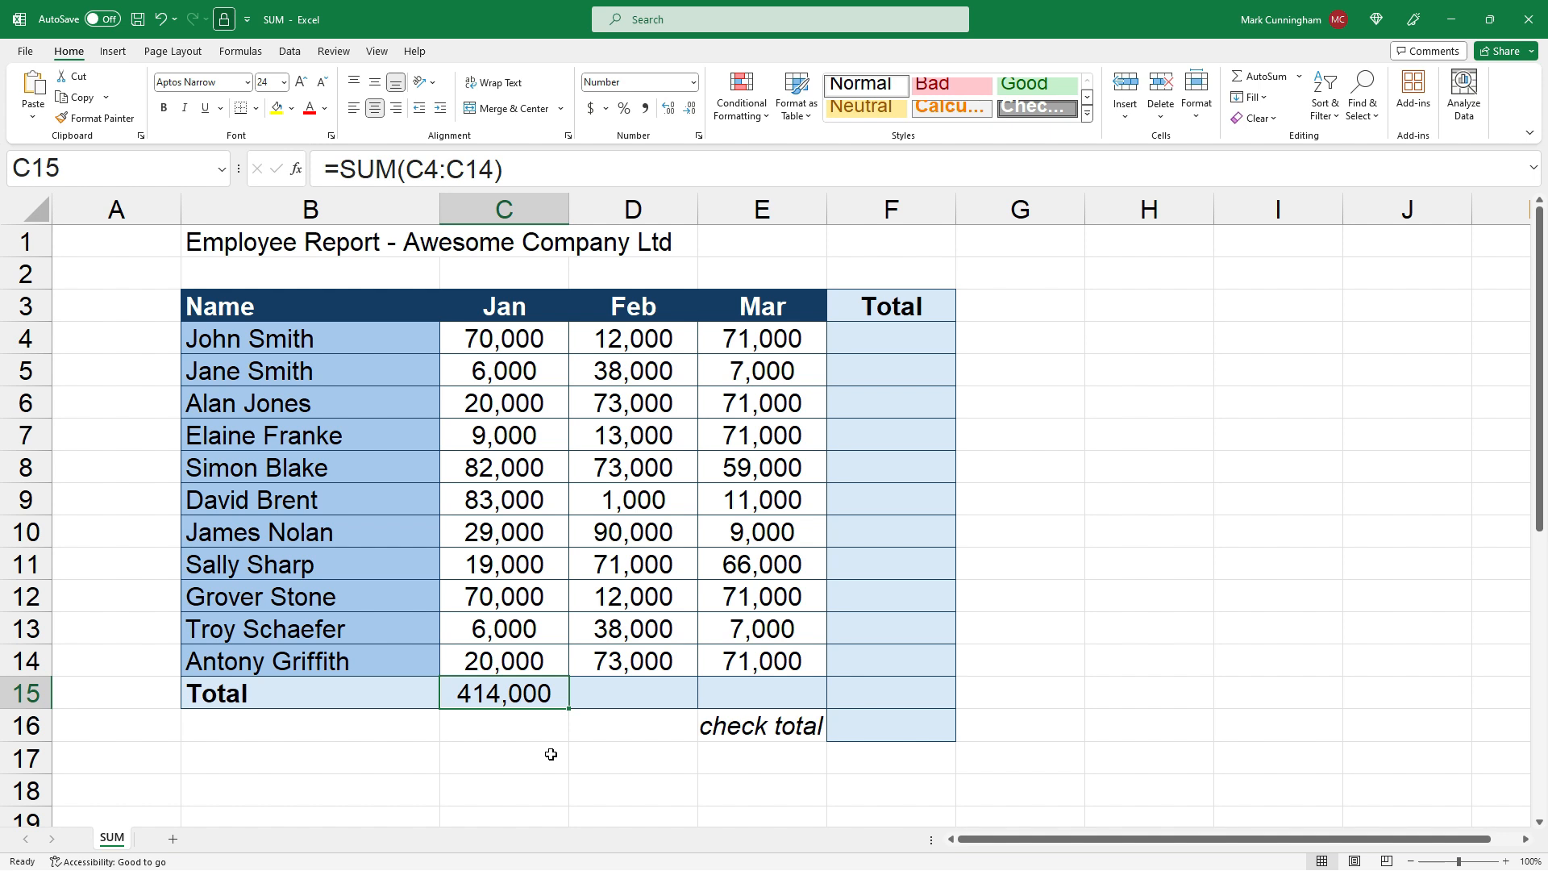
Replace the formula in C15 with a SUM of the individual cells C4 through C14, separated by commas, and review its references
key(Delete)
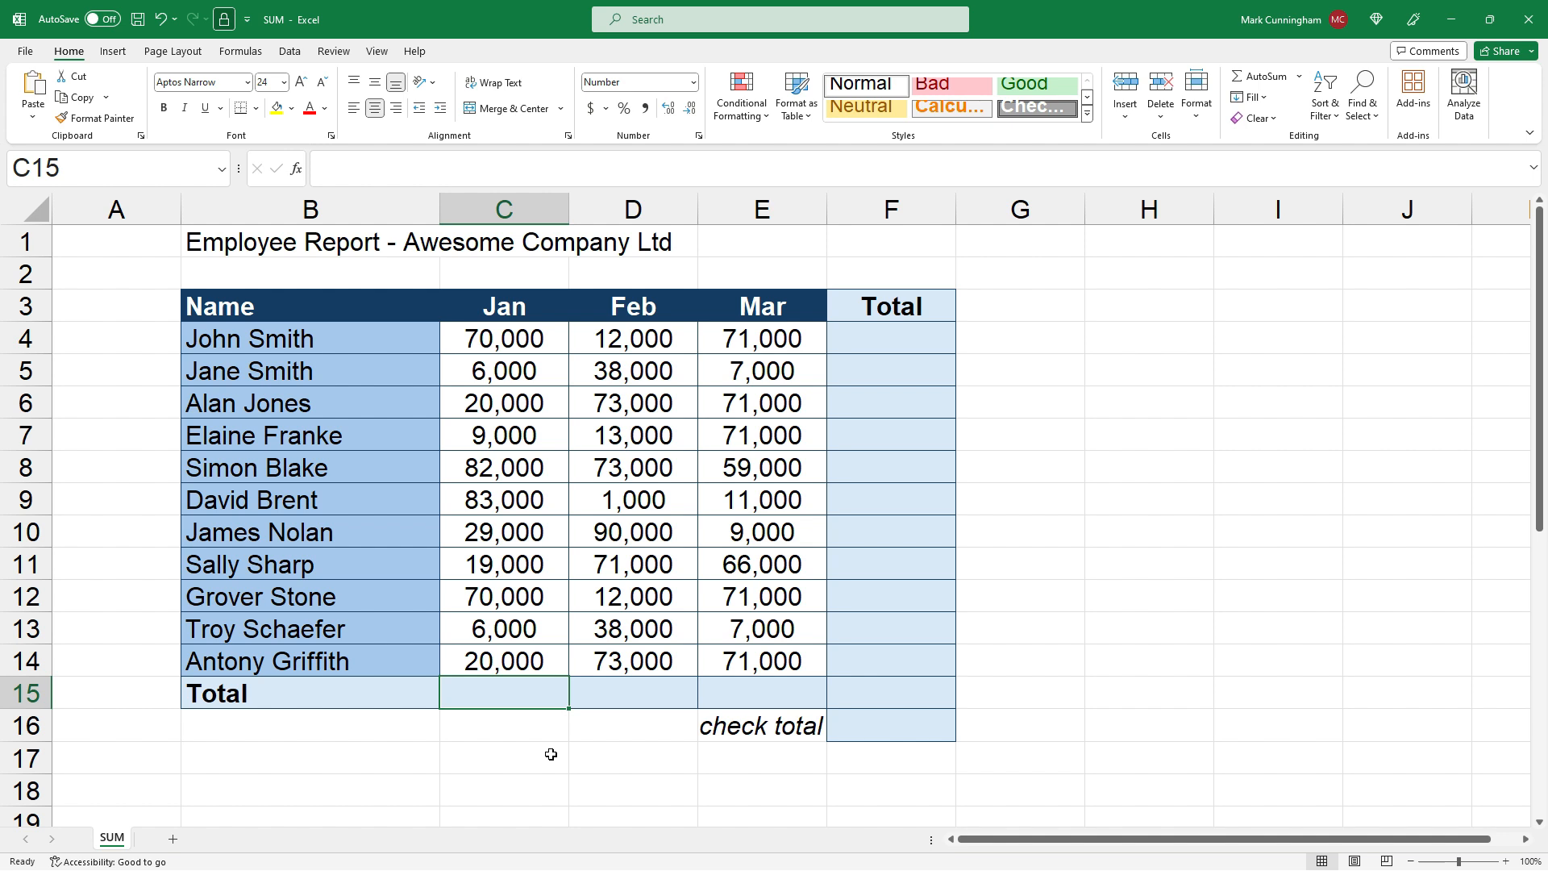
text(=sum()
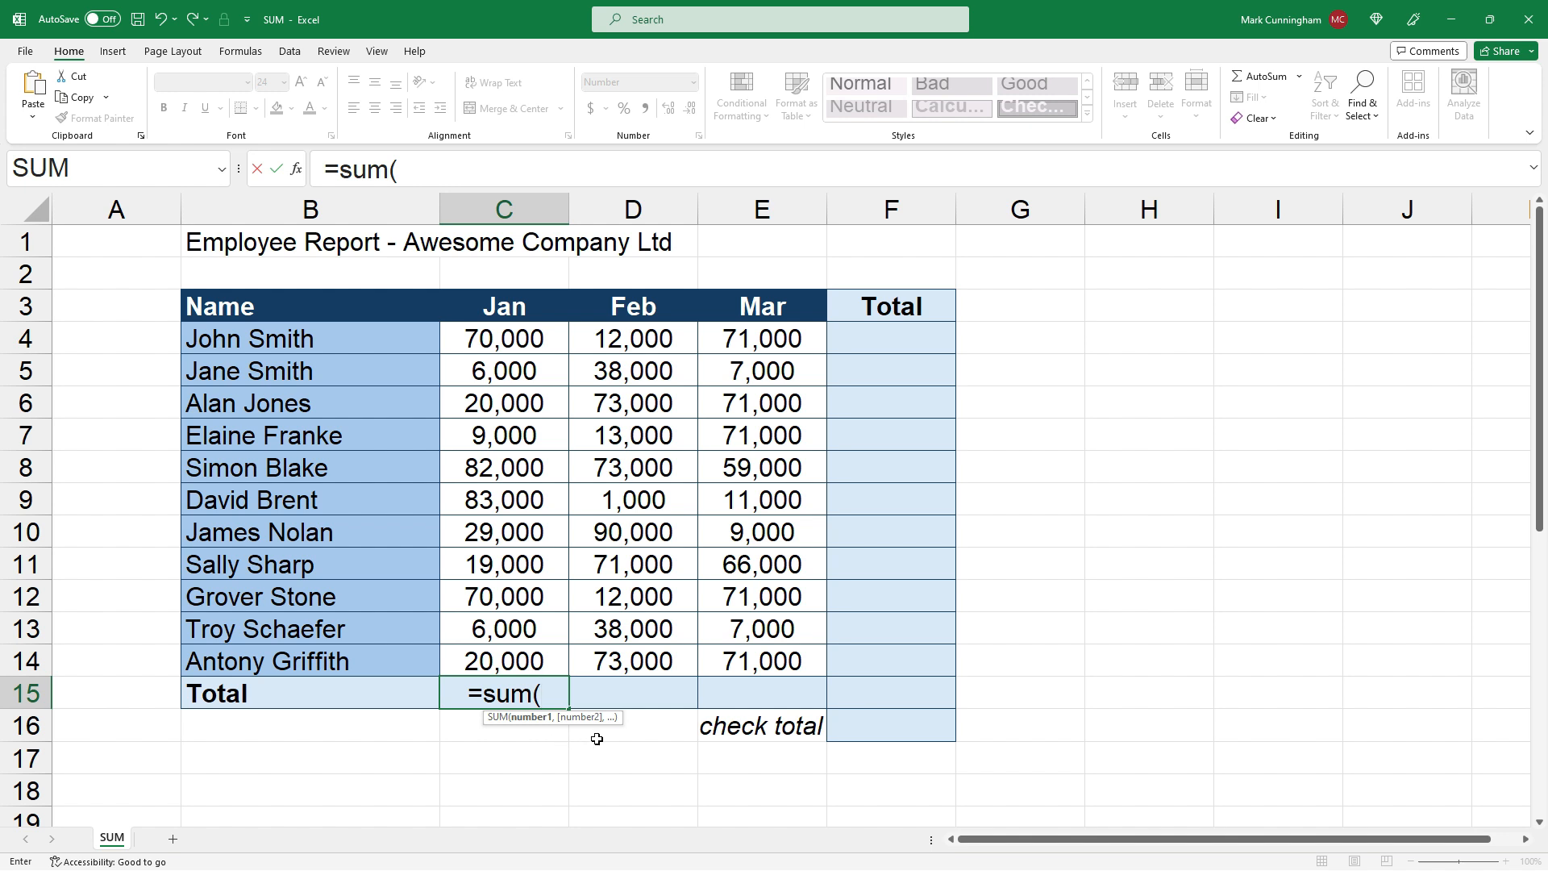
click(525, 336)
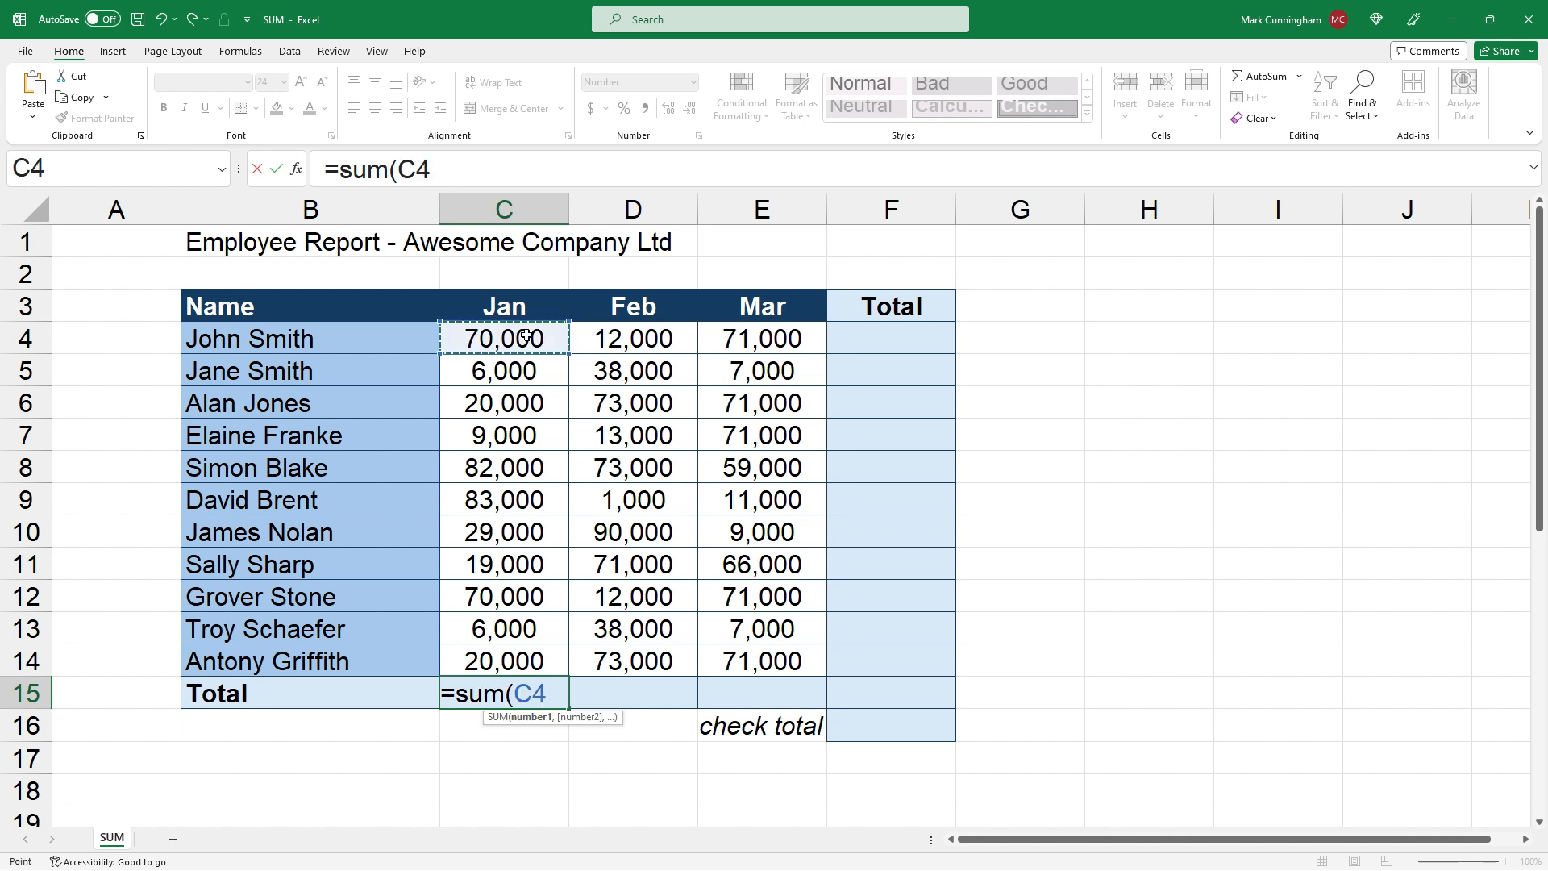
text(,)
click(521, 378)
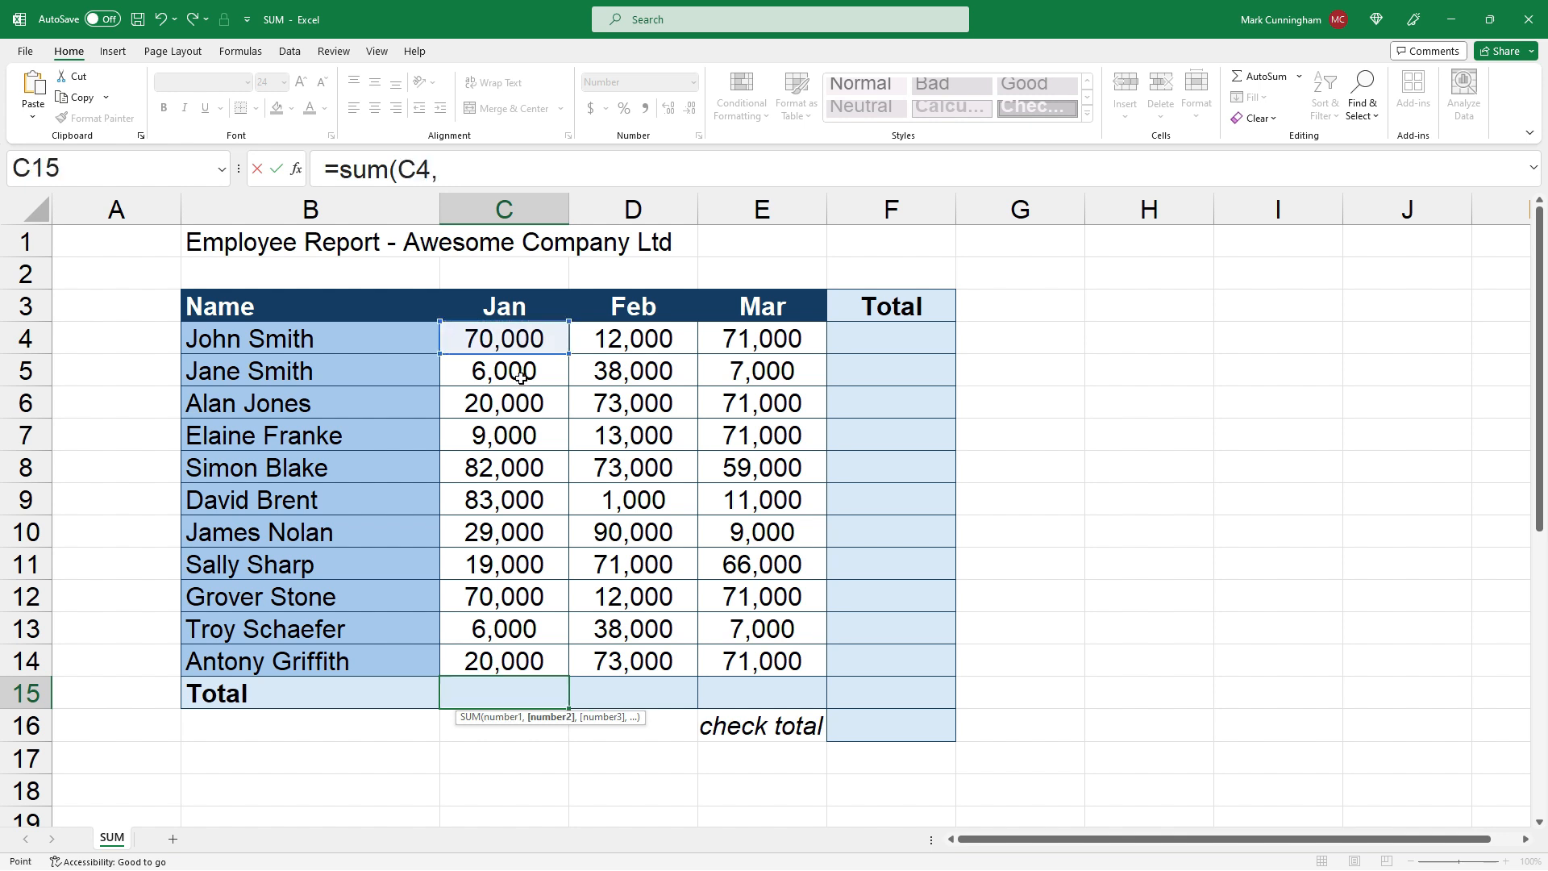
text(,)
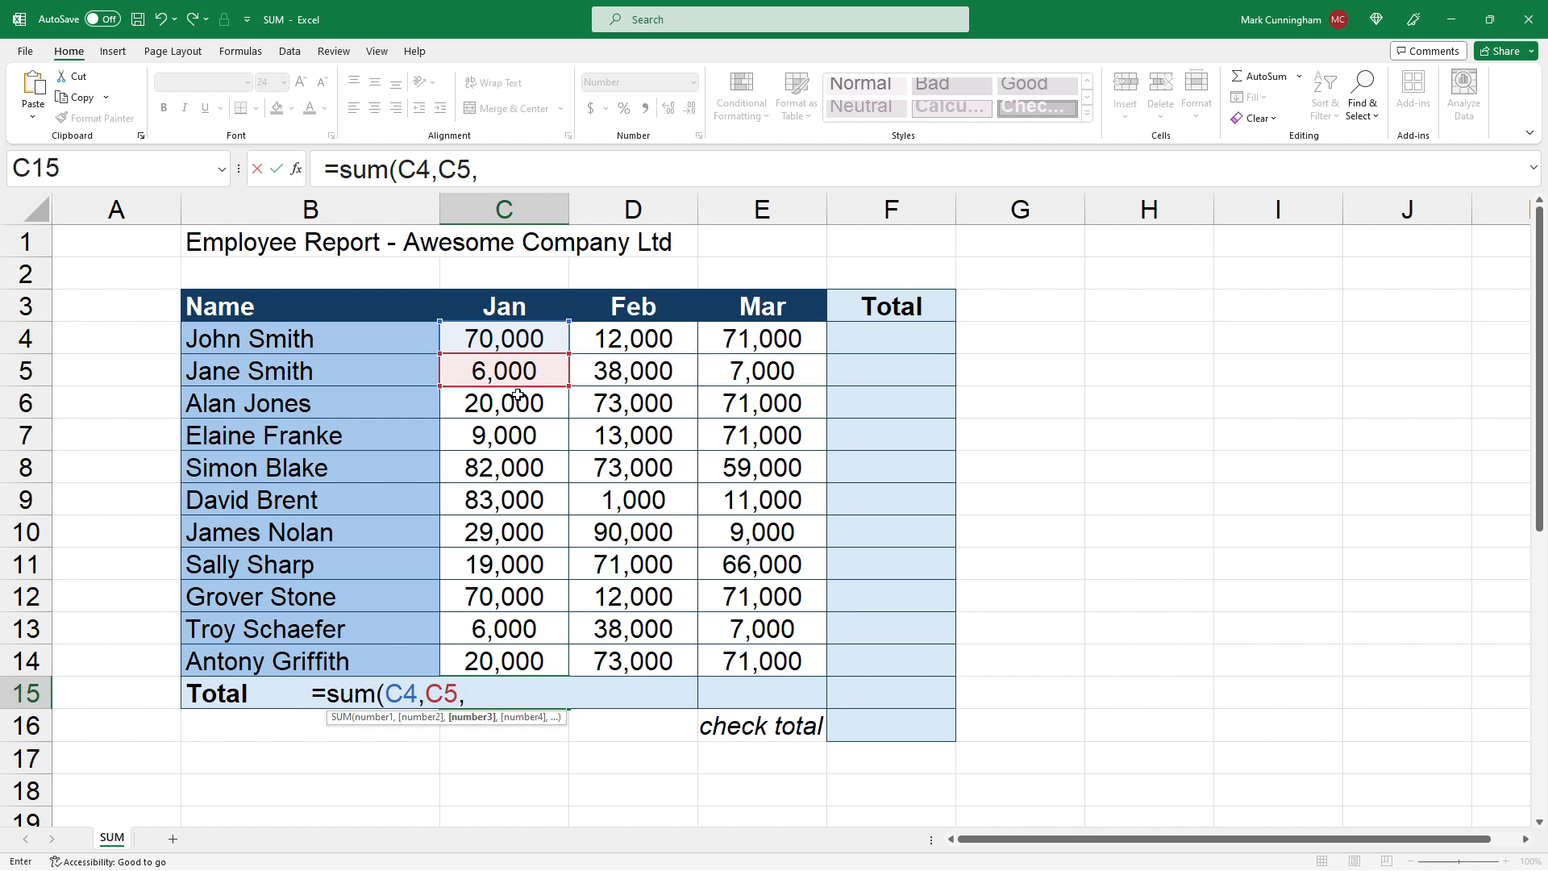
click(519, 402)
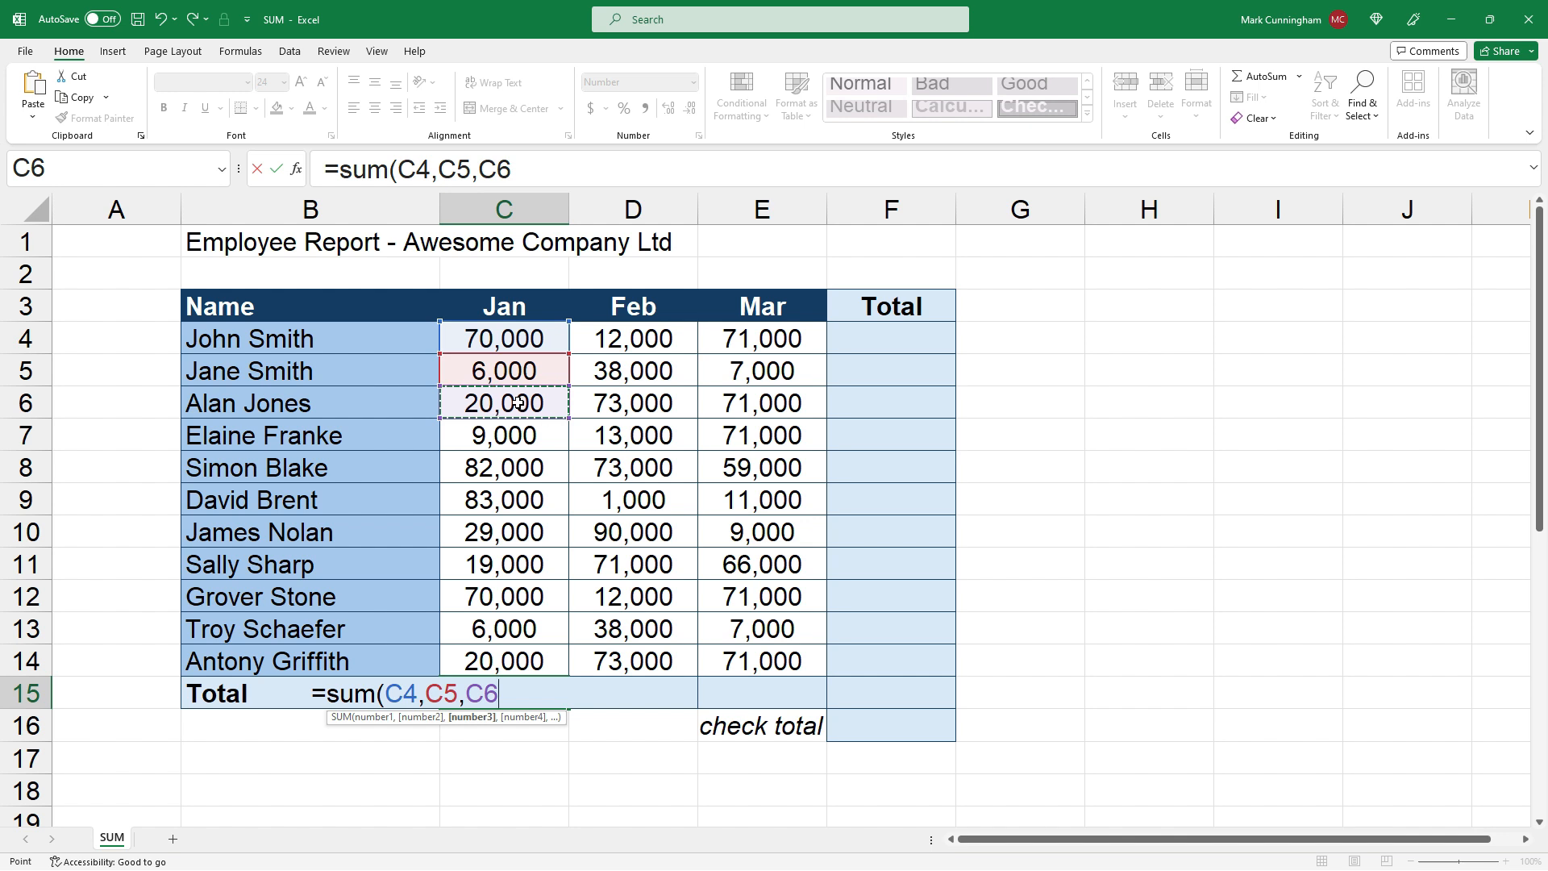
text(,)
click(519, 435)
text(,)
click(519, 468)
text(,)
click(521, 499)
text(,)
click(522, 531)
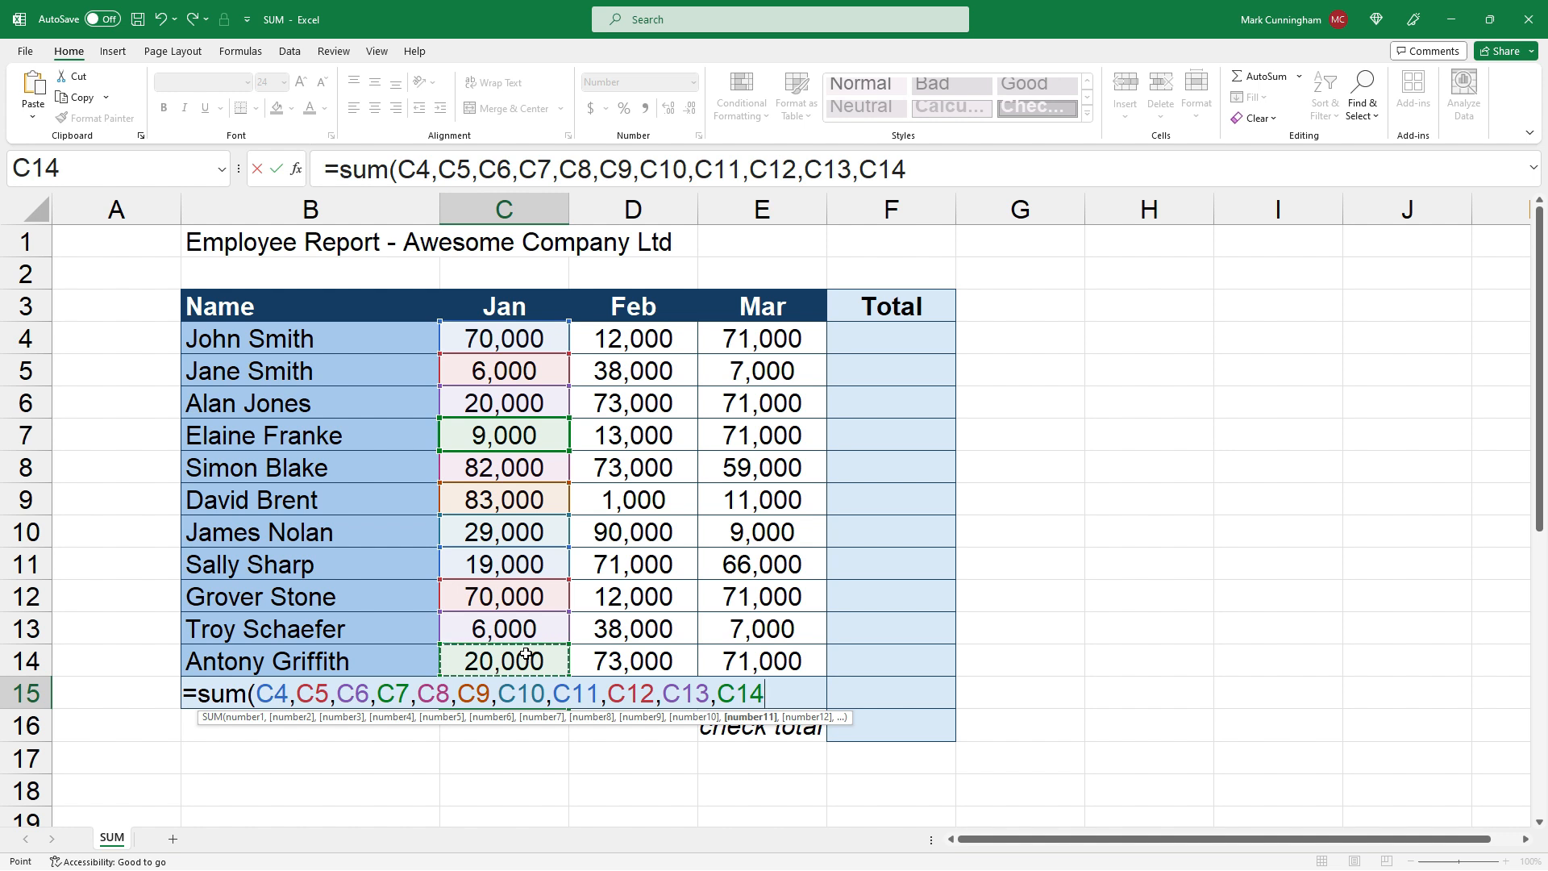
key(Return)
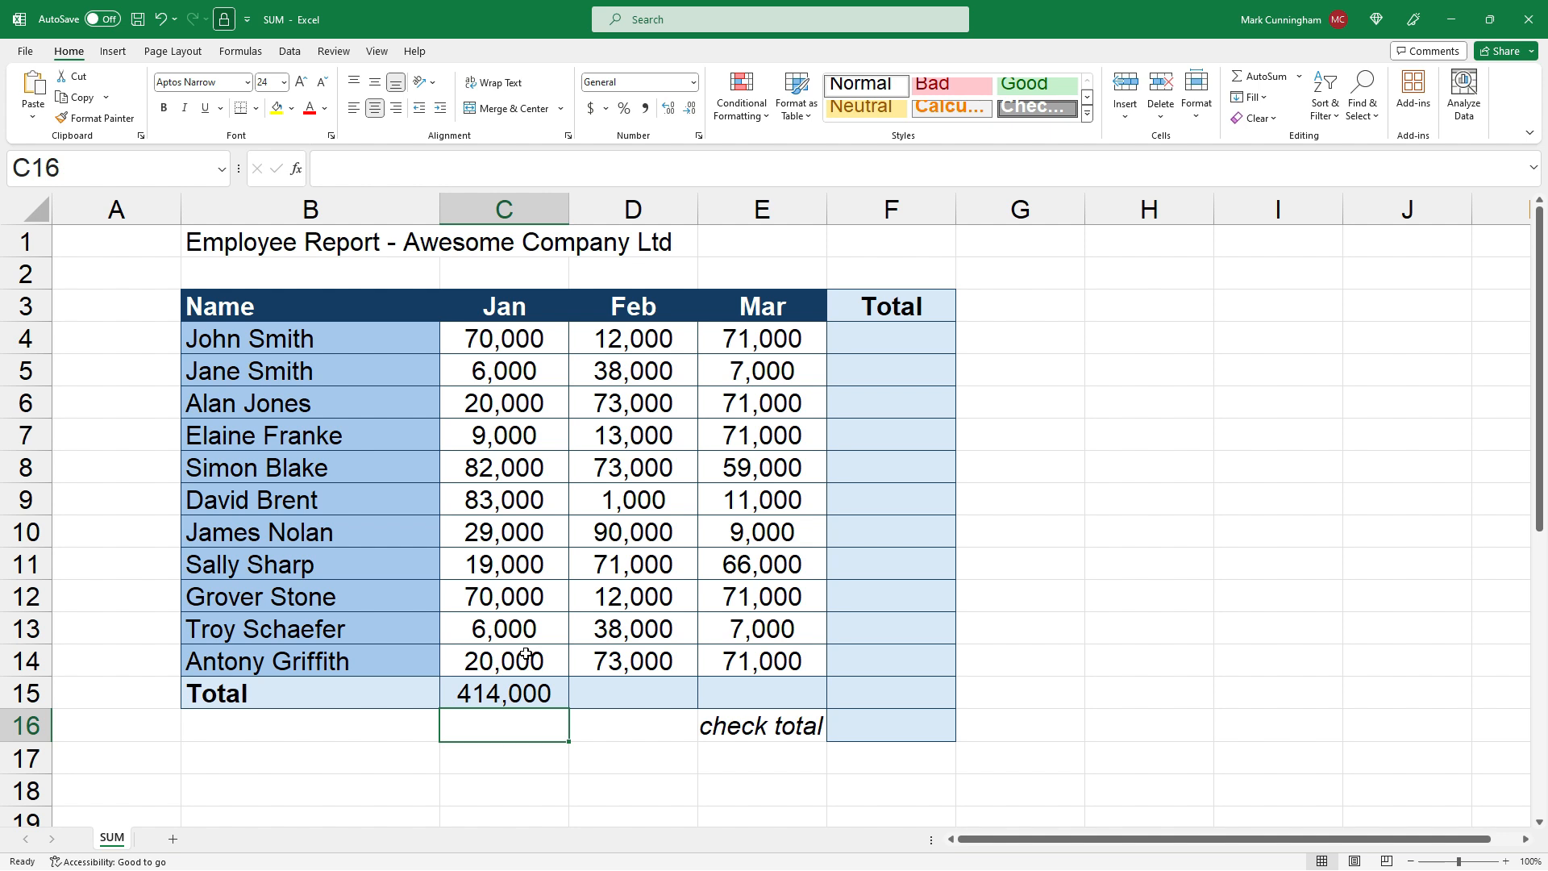
click(526, 692)
click(507, 170)
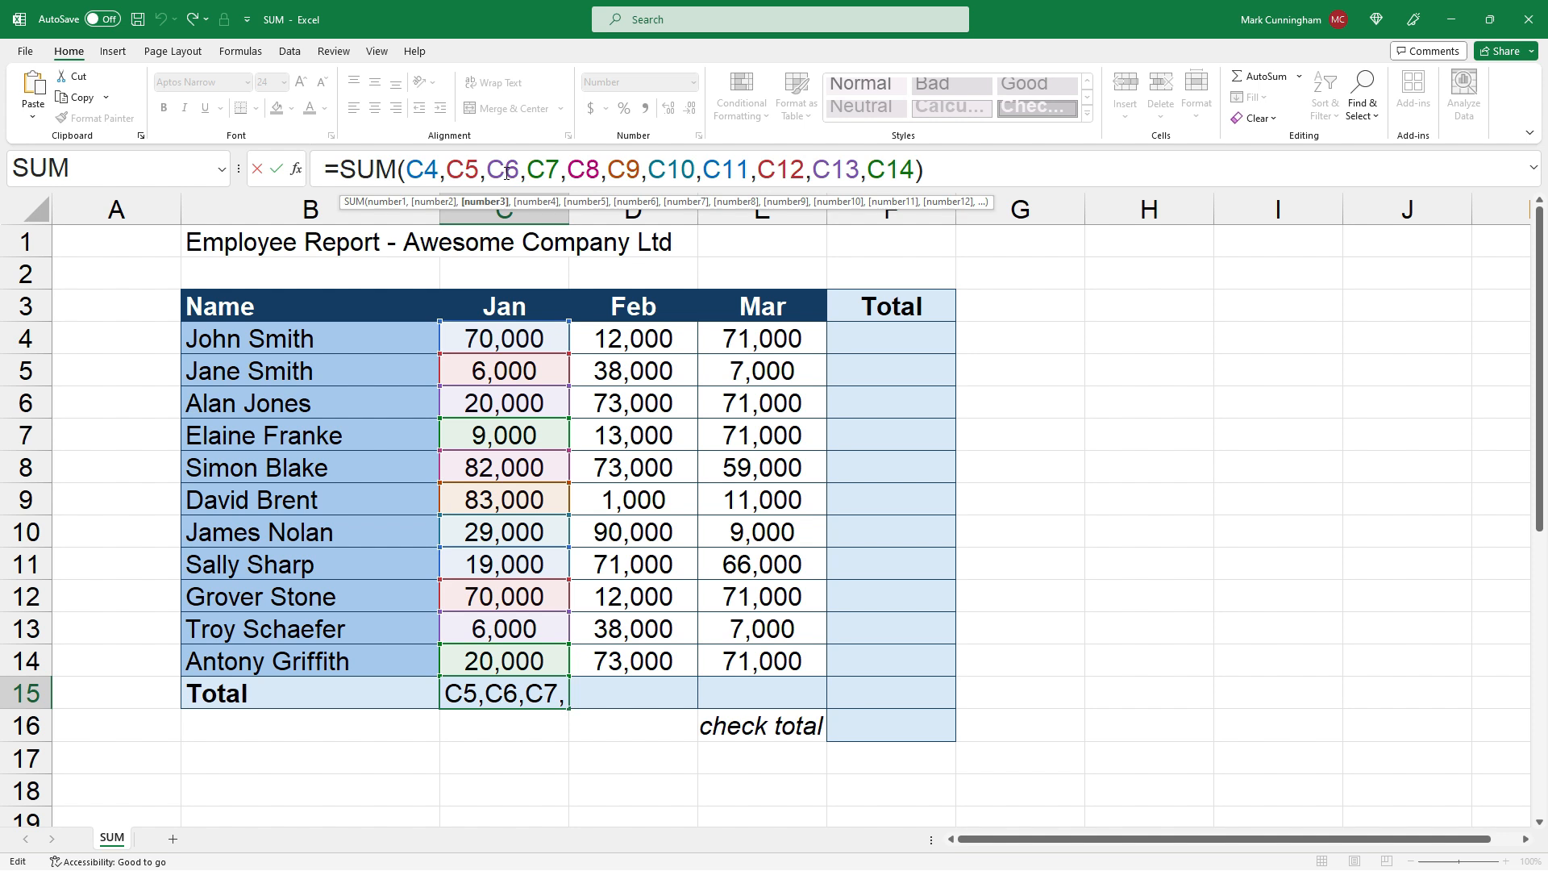
key(ctrl+Return)
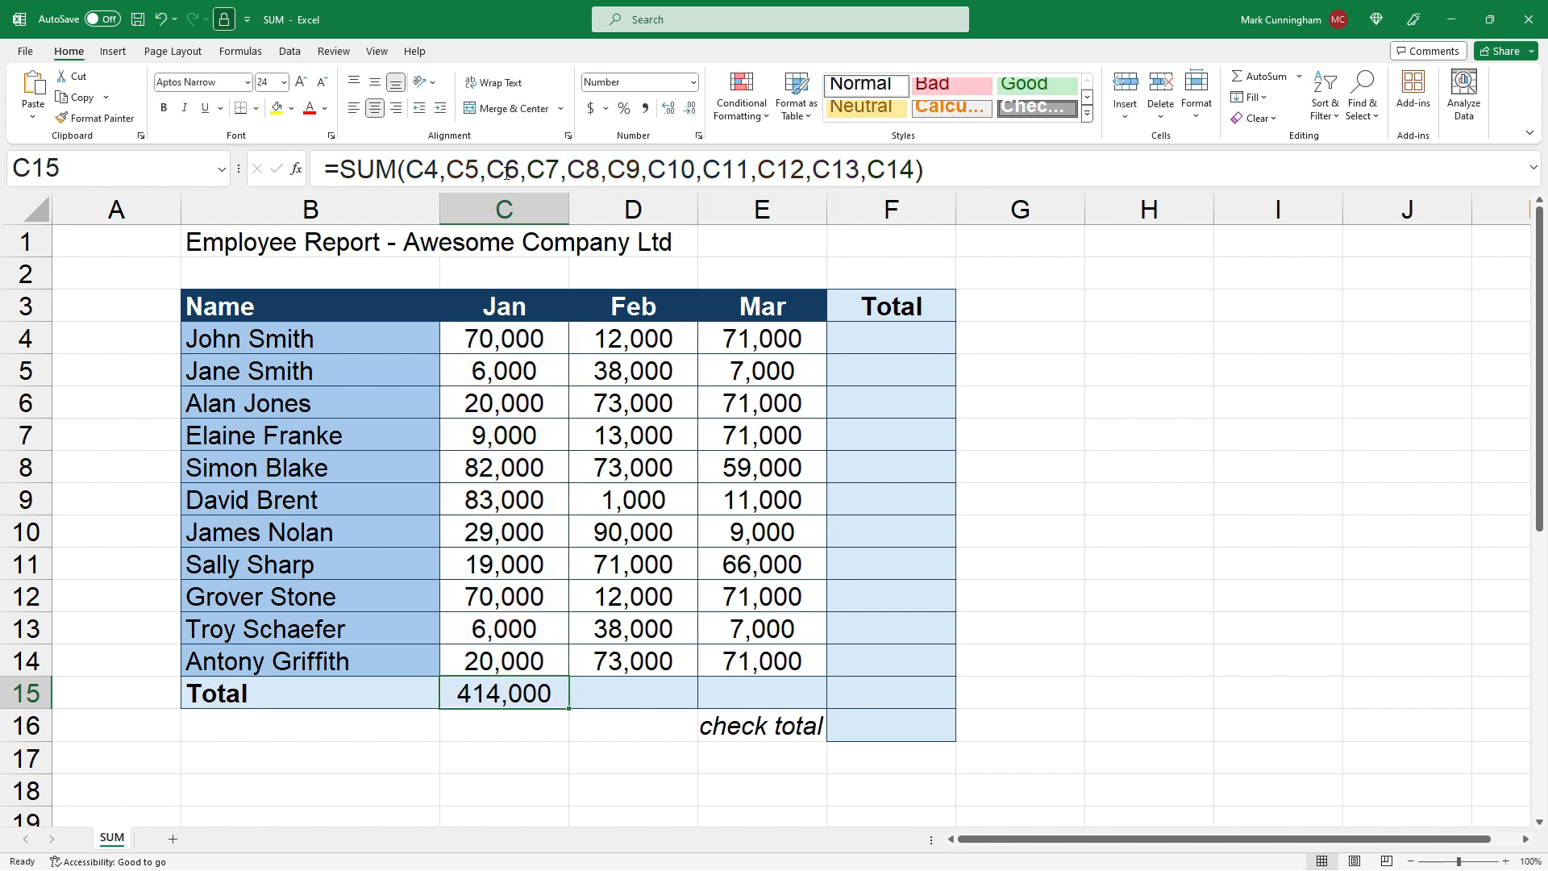
Replace the formula in C15 with =SUM(C4:C11) and view the cell's error-checking options
key(Delete)
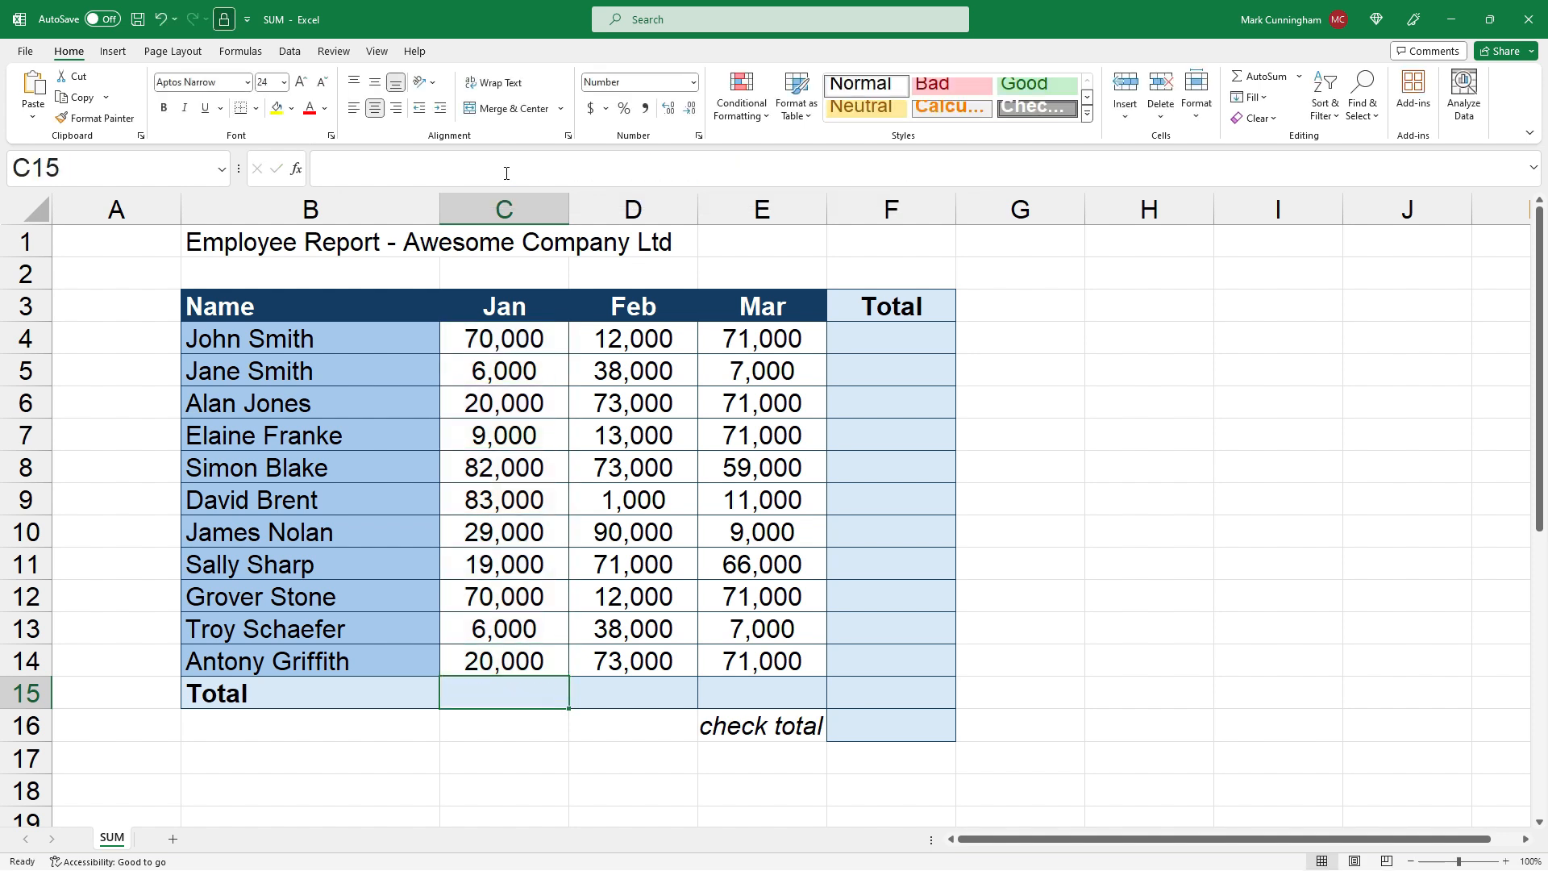
text(=sum()
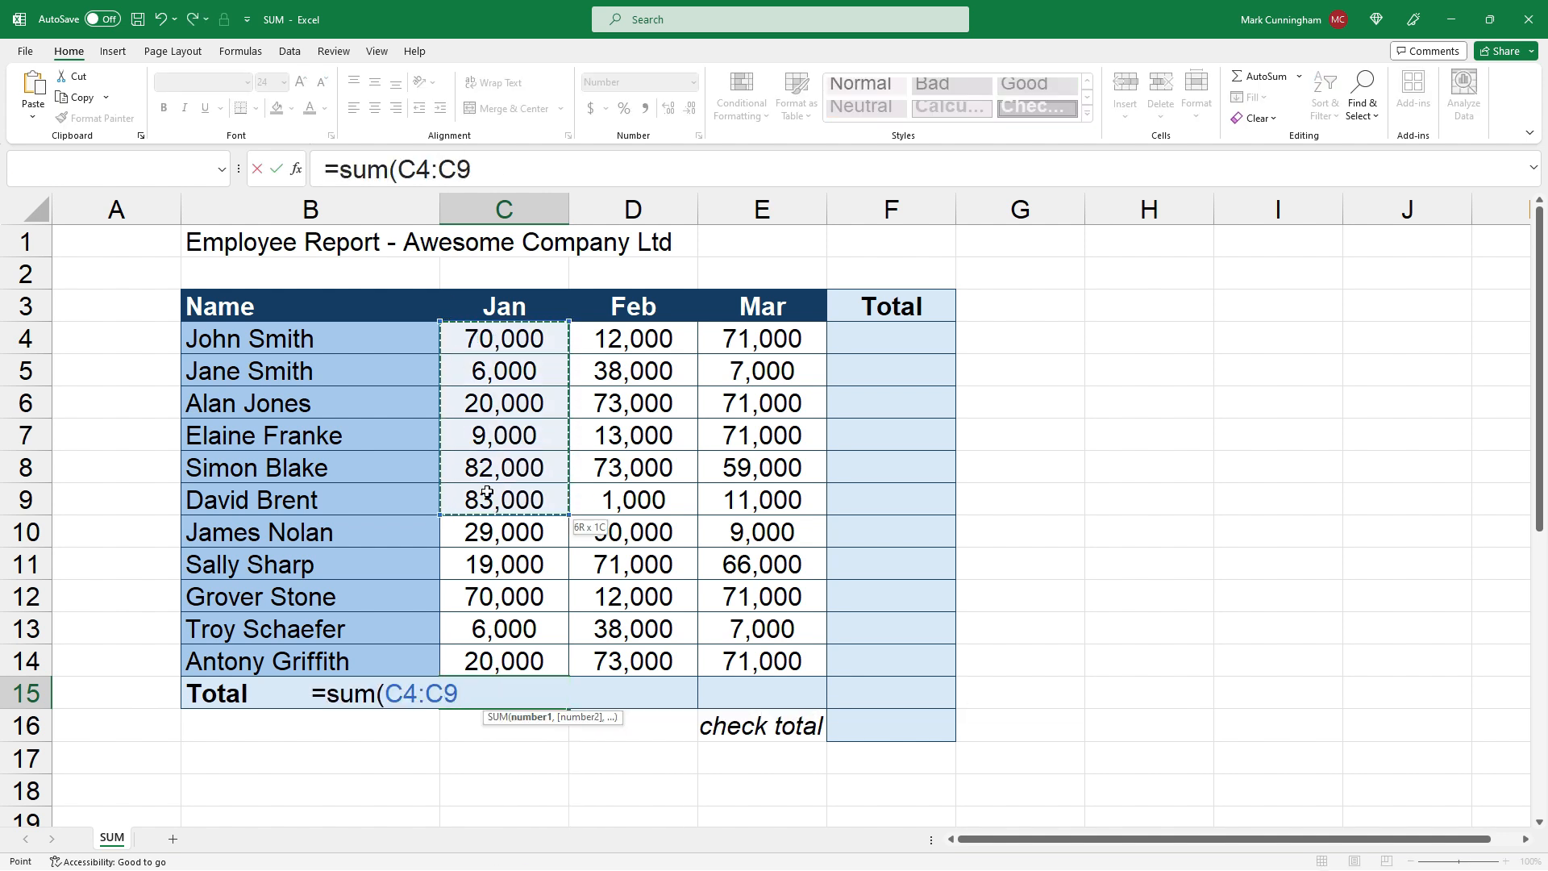
drag(488, 493, 496, 565)
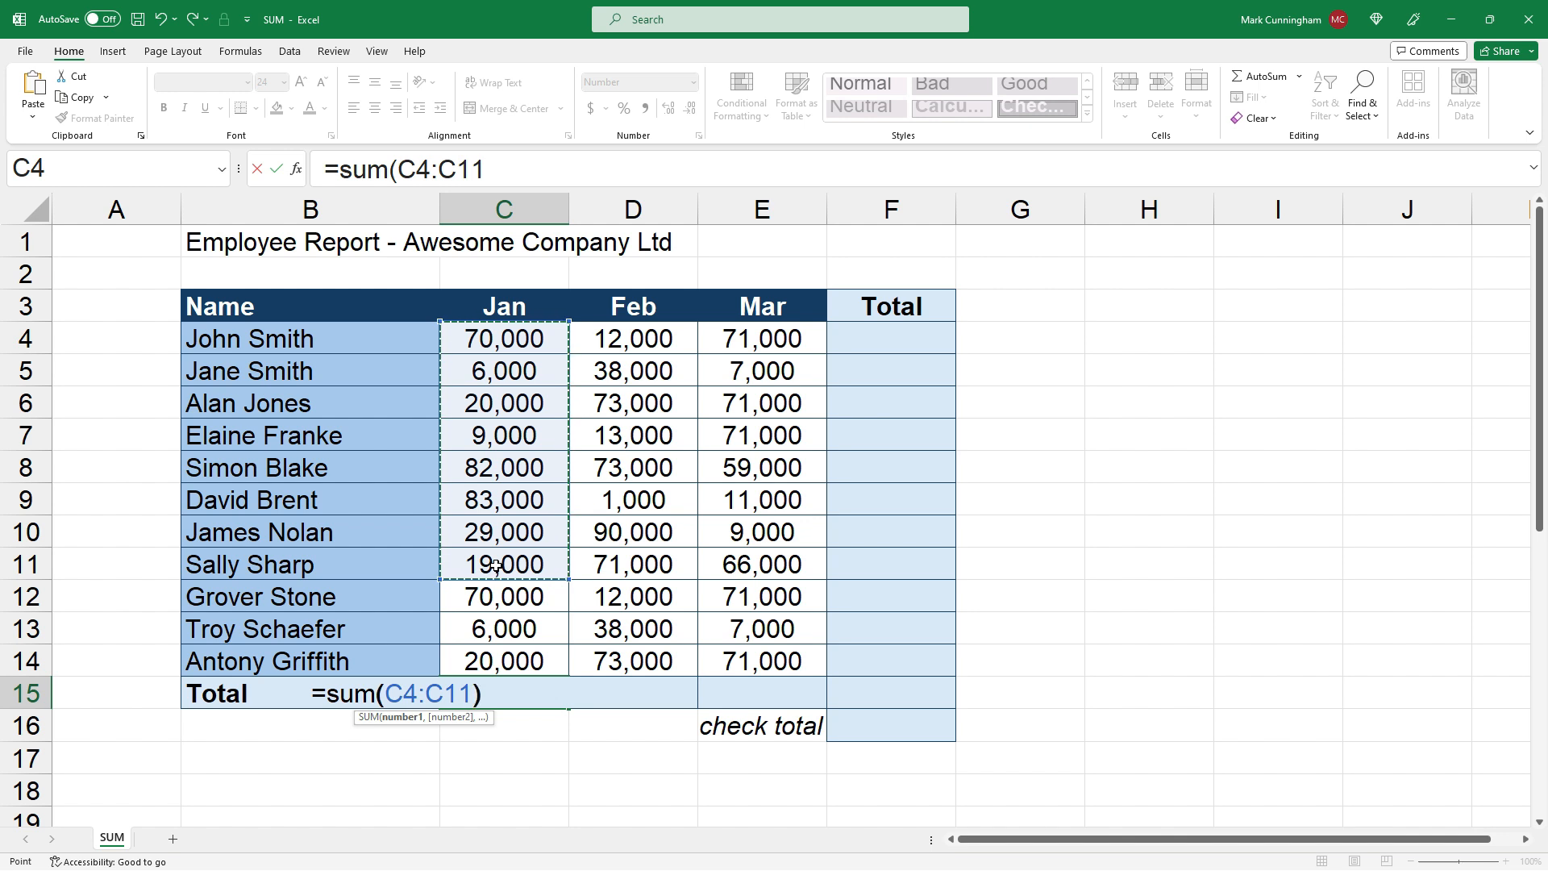
text())
key(Return)
click(496, 686)
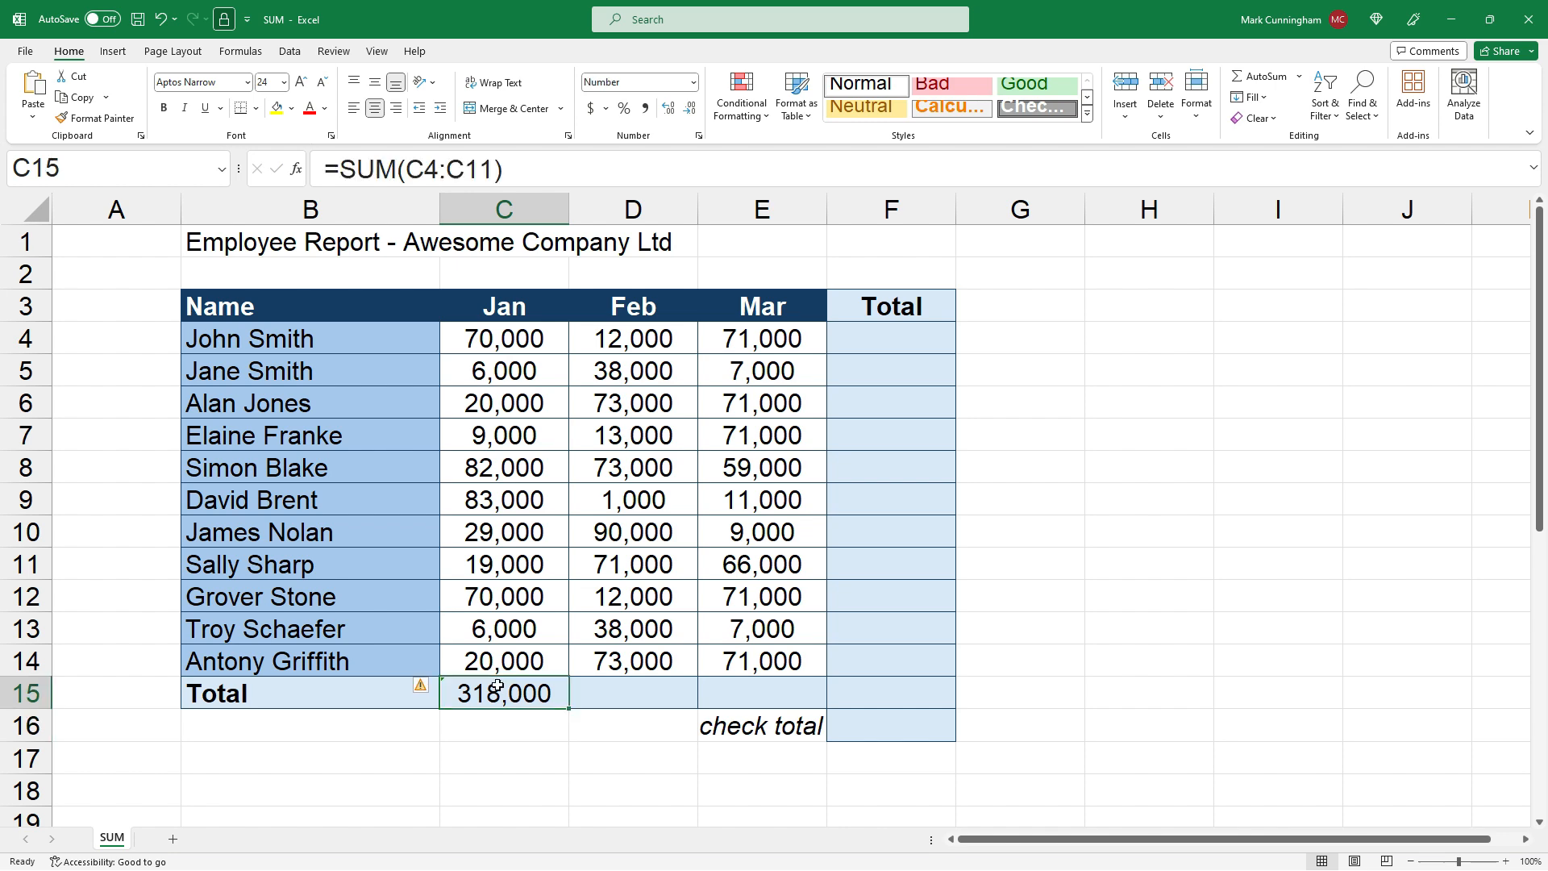
click(421, 688)
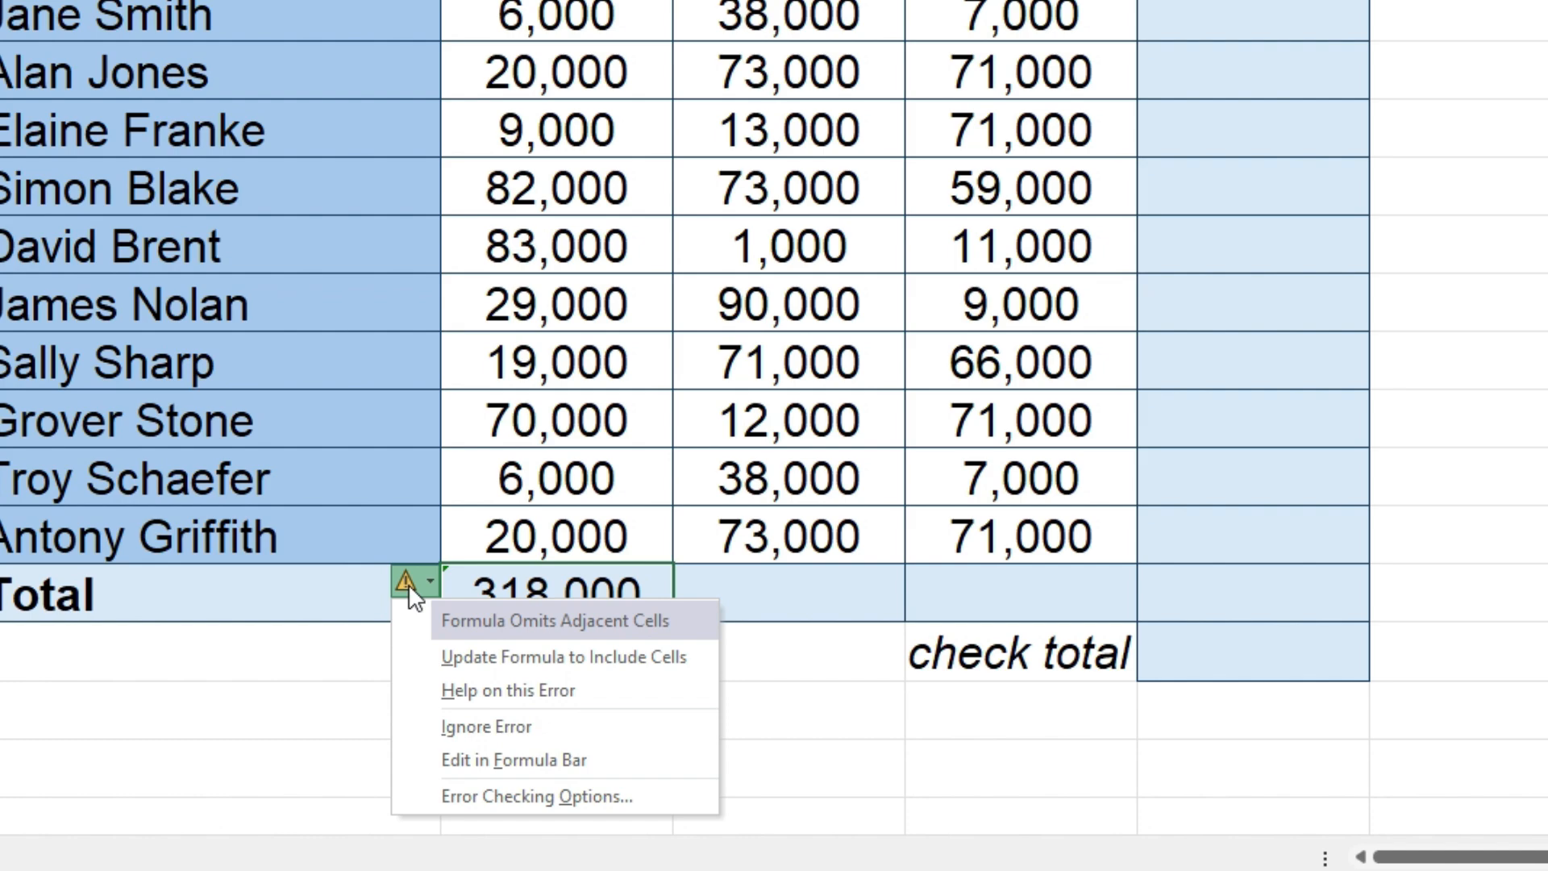
click(410, 587)
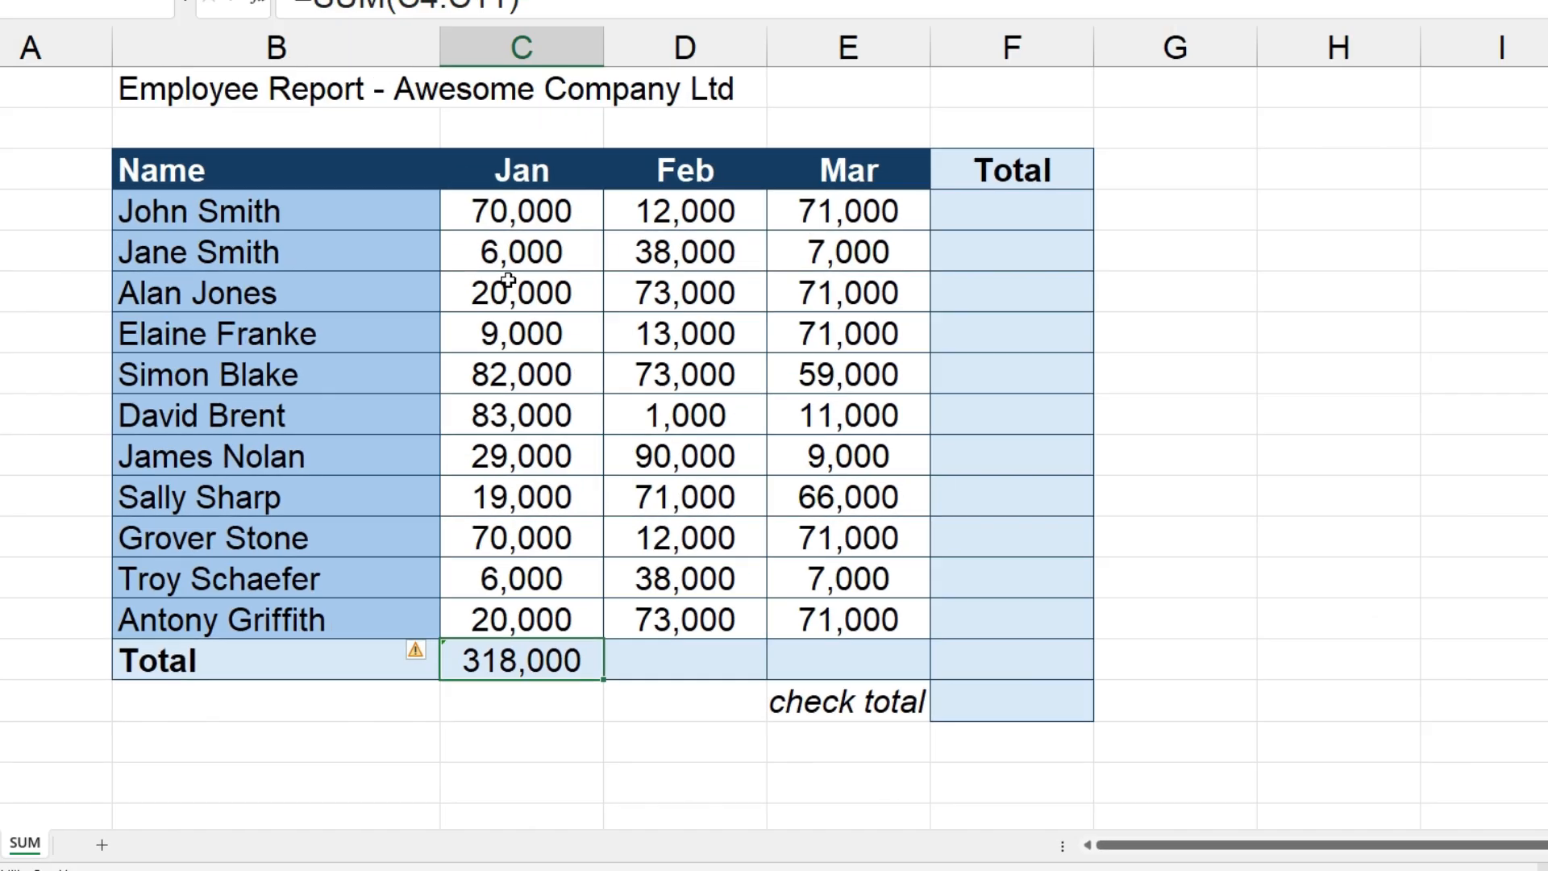
Add cell C13 as a second argument to the formula in C15, giving =SUM(C4:C11,C13), and review its references
click(514, 178)
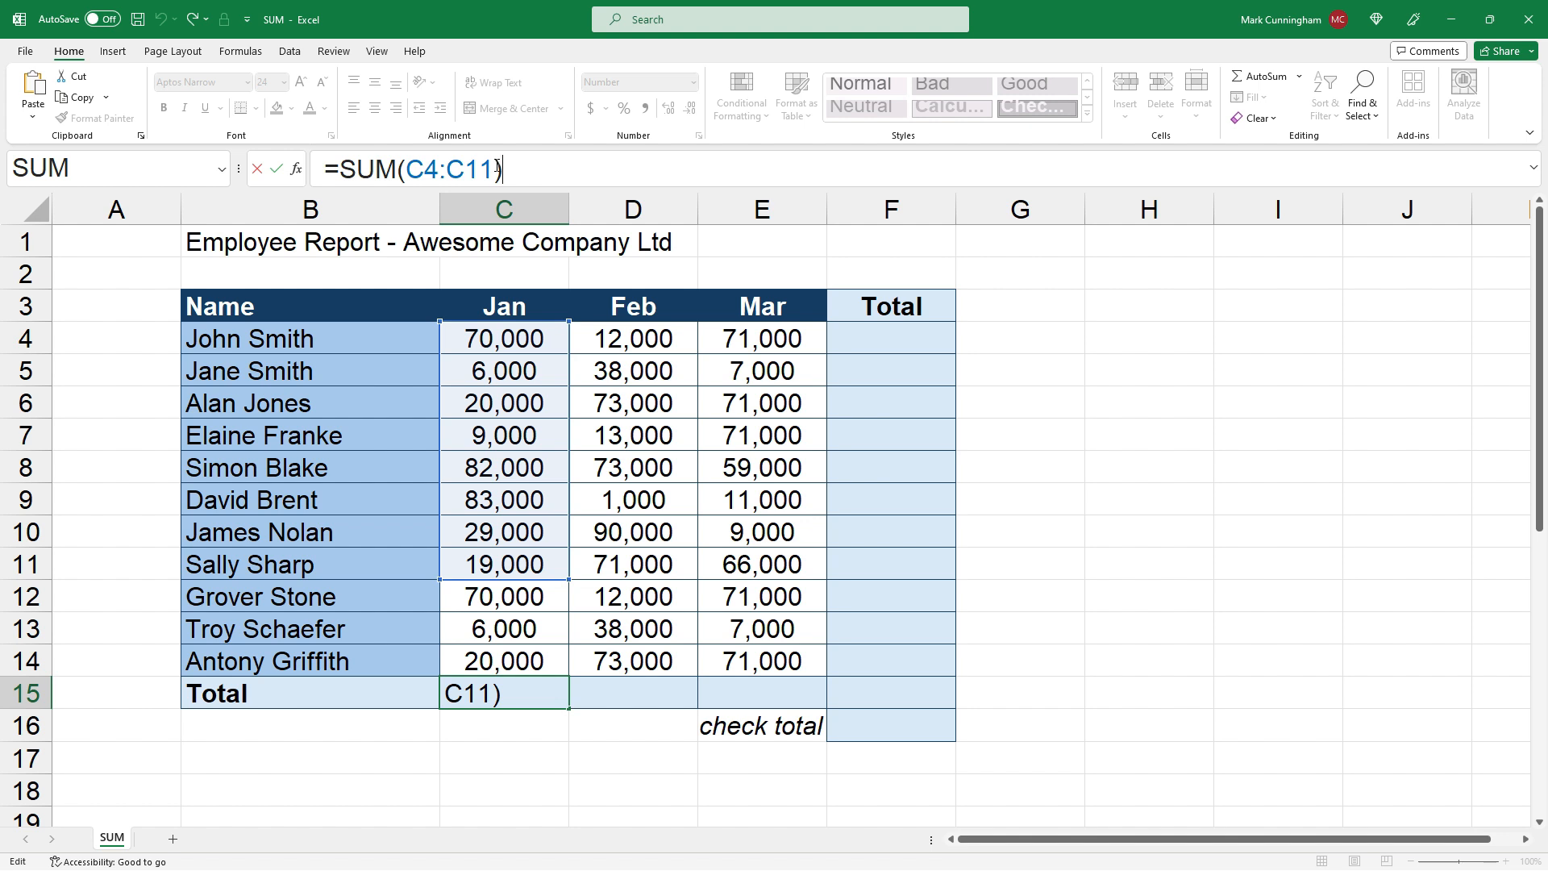
click(497, 167)
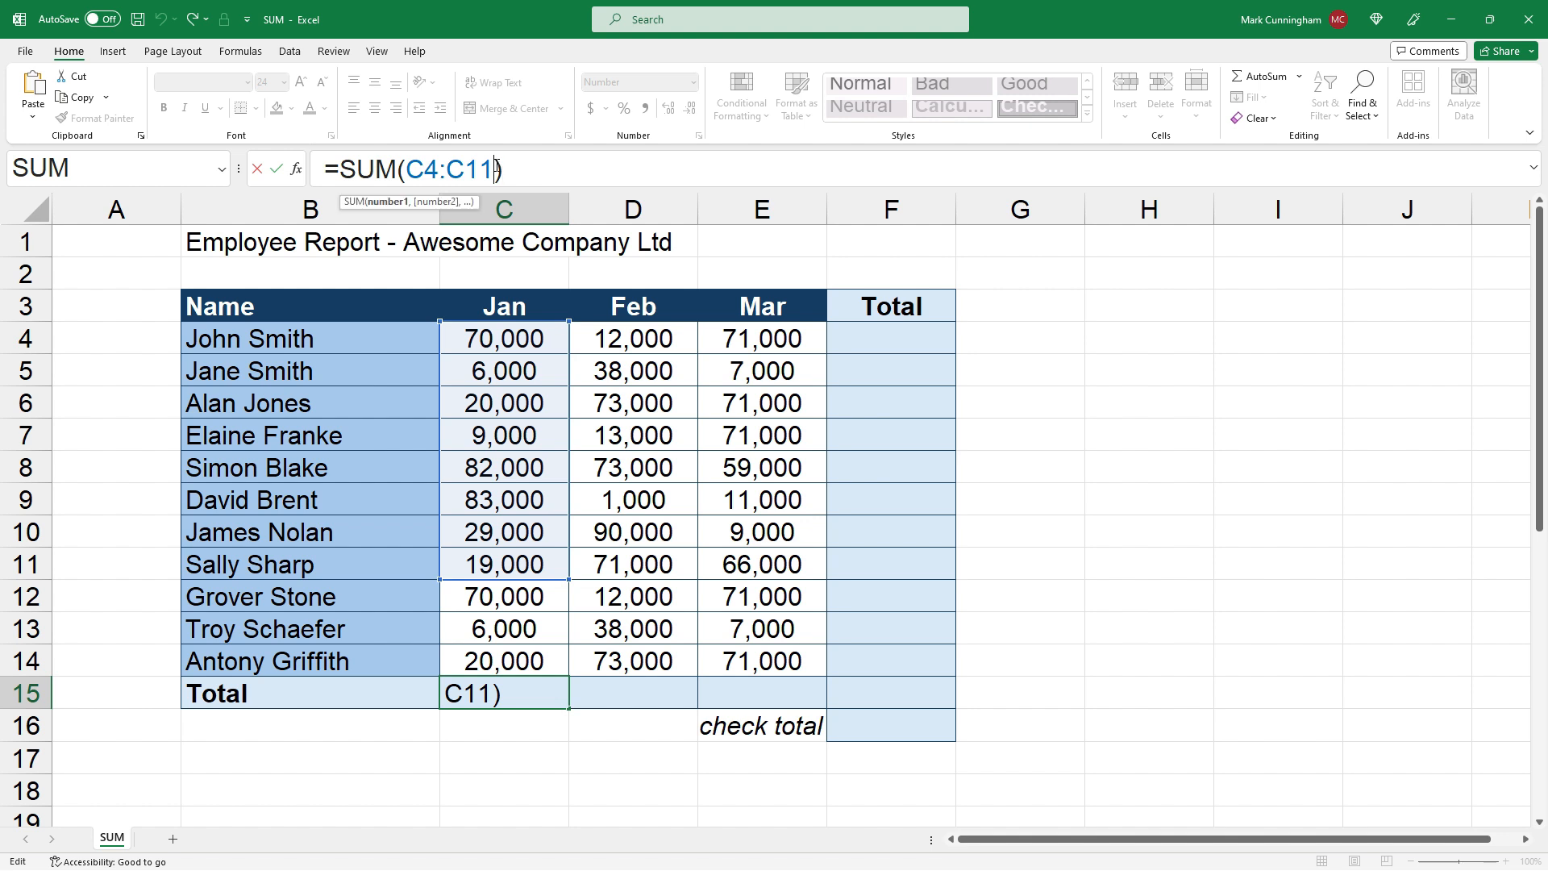
text(,)
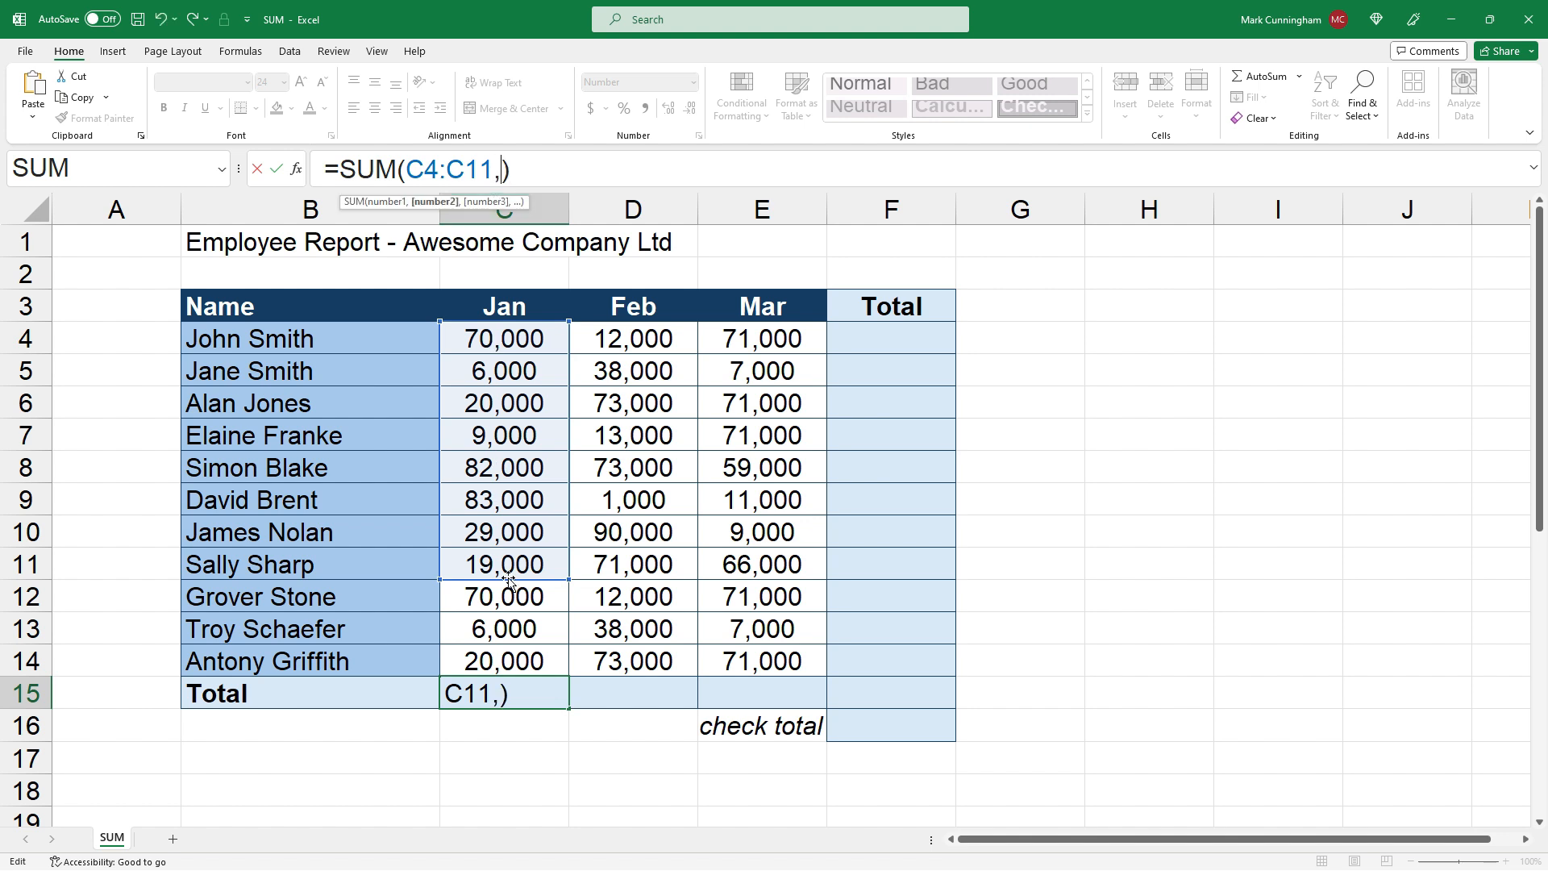
click(500, 633)
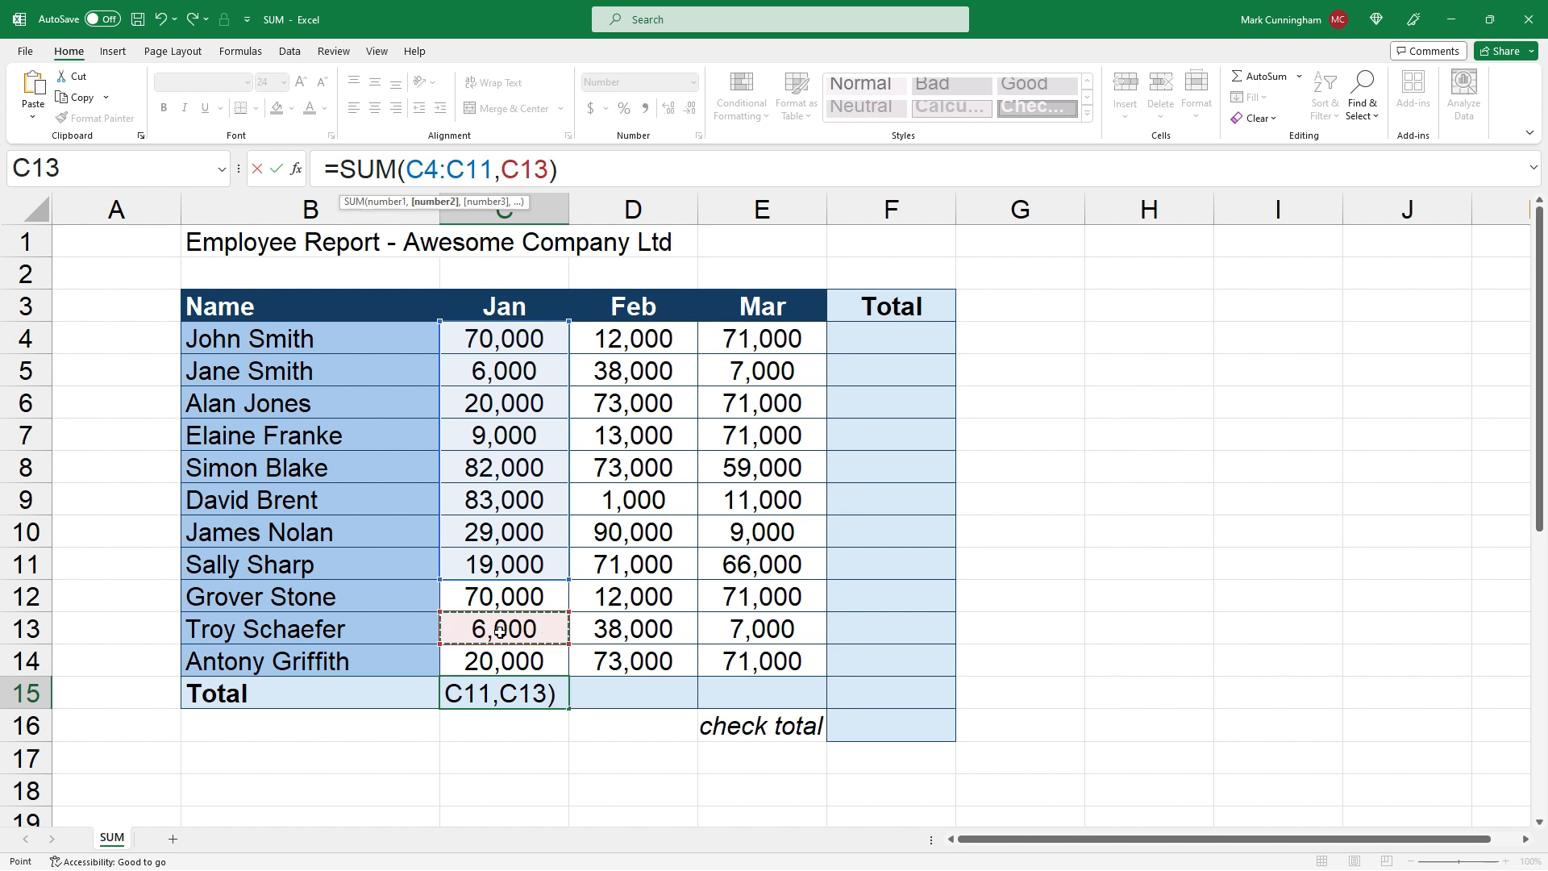
key(Return)
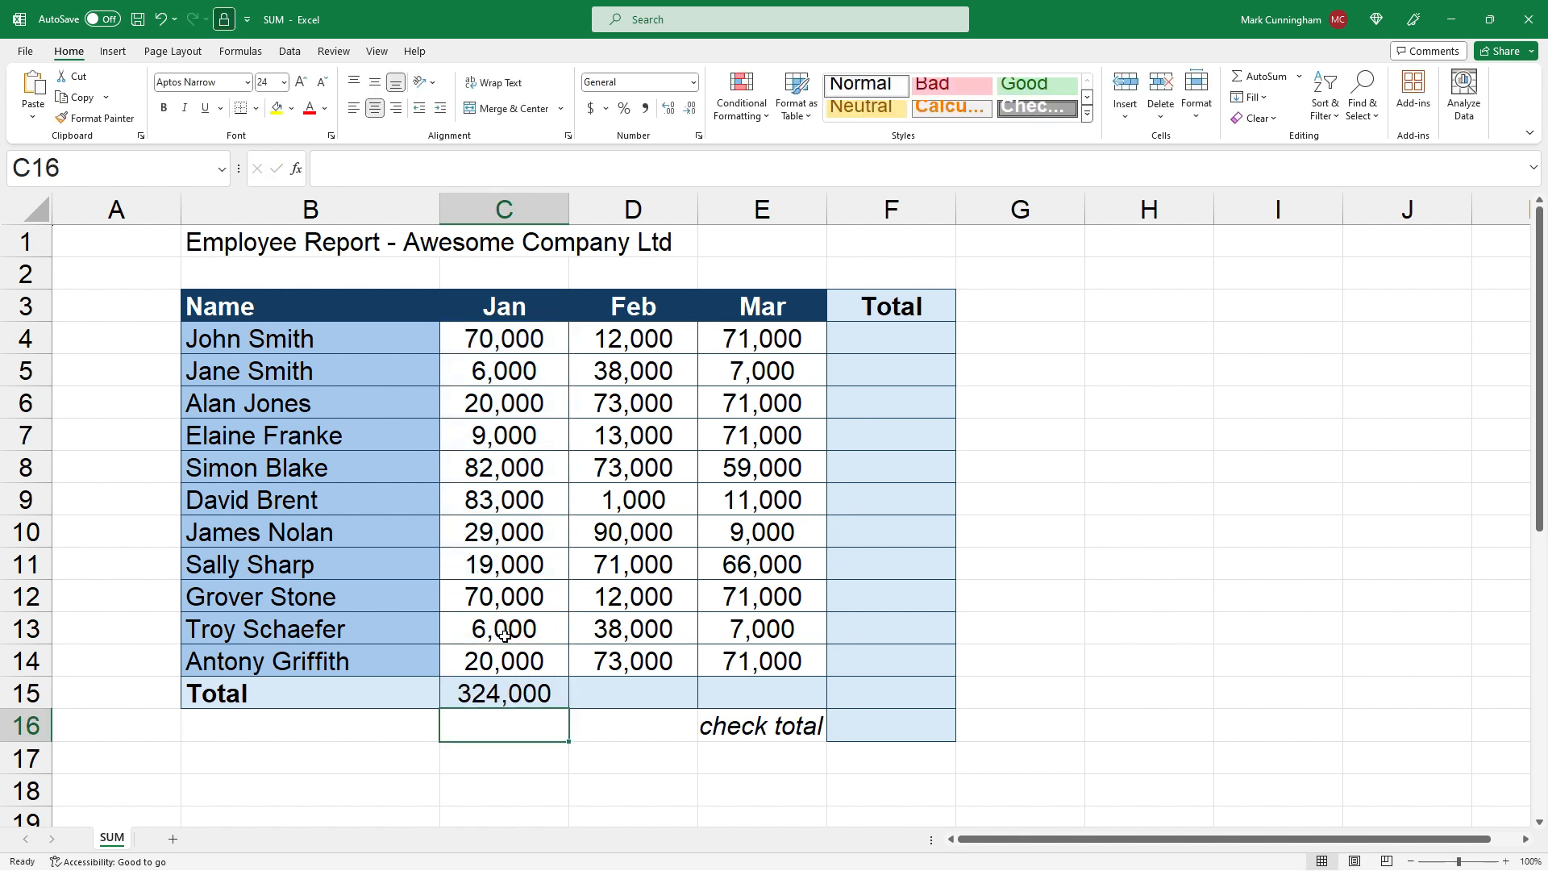
click(453, 698)
click(442, 162)
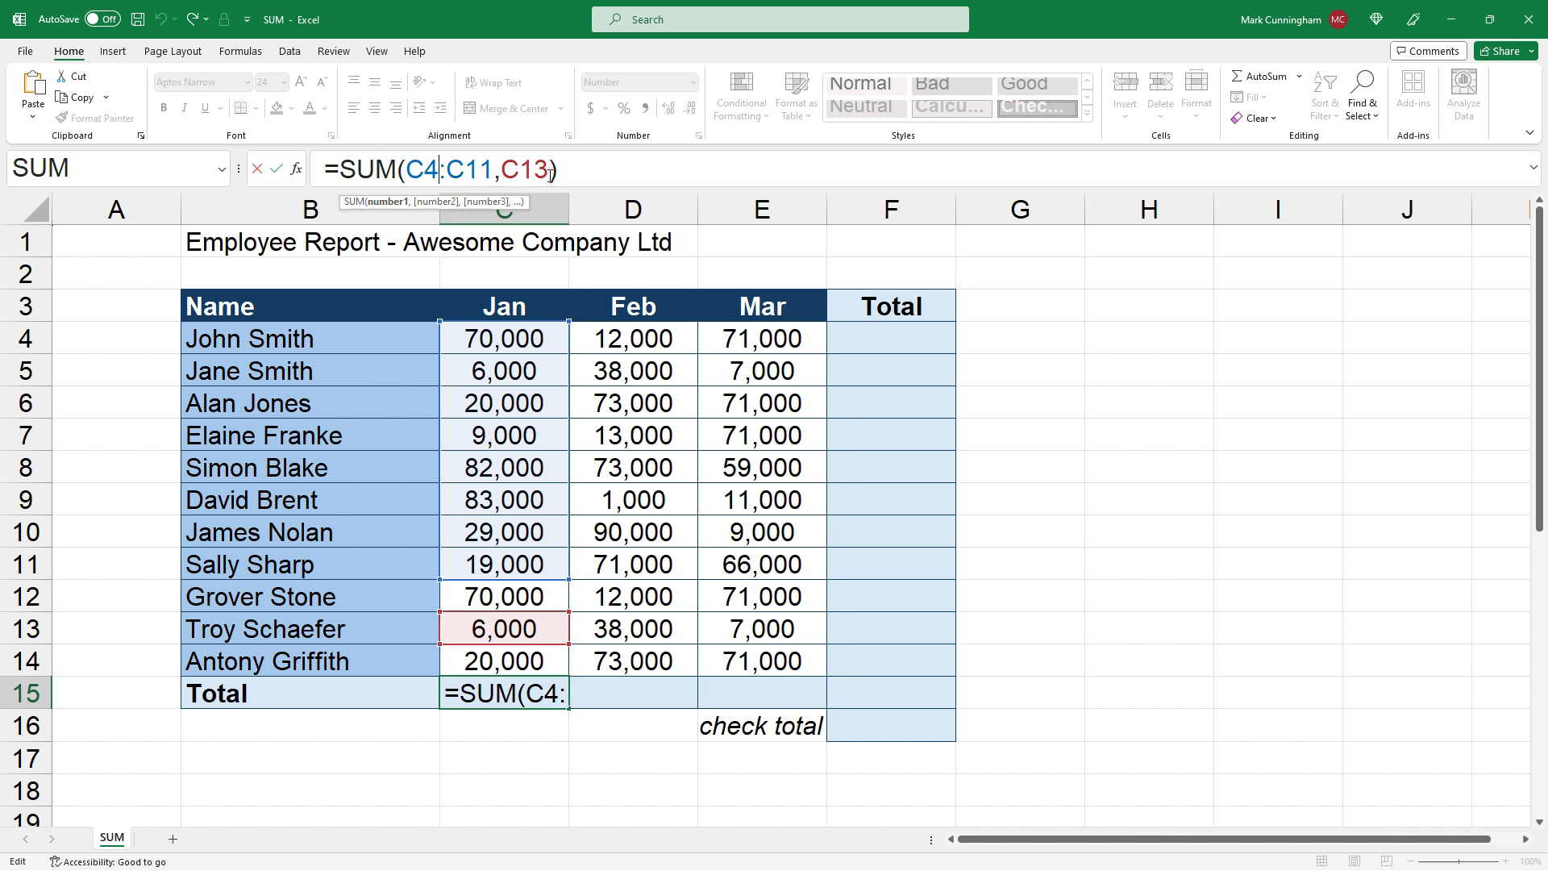
key(ctrl+Return)
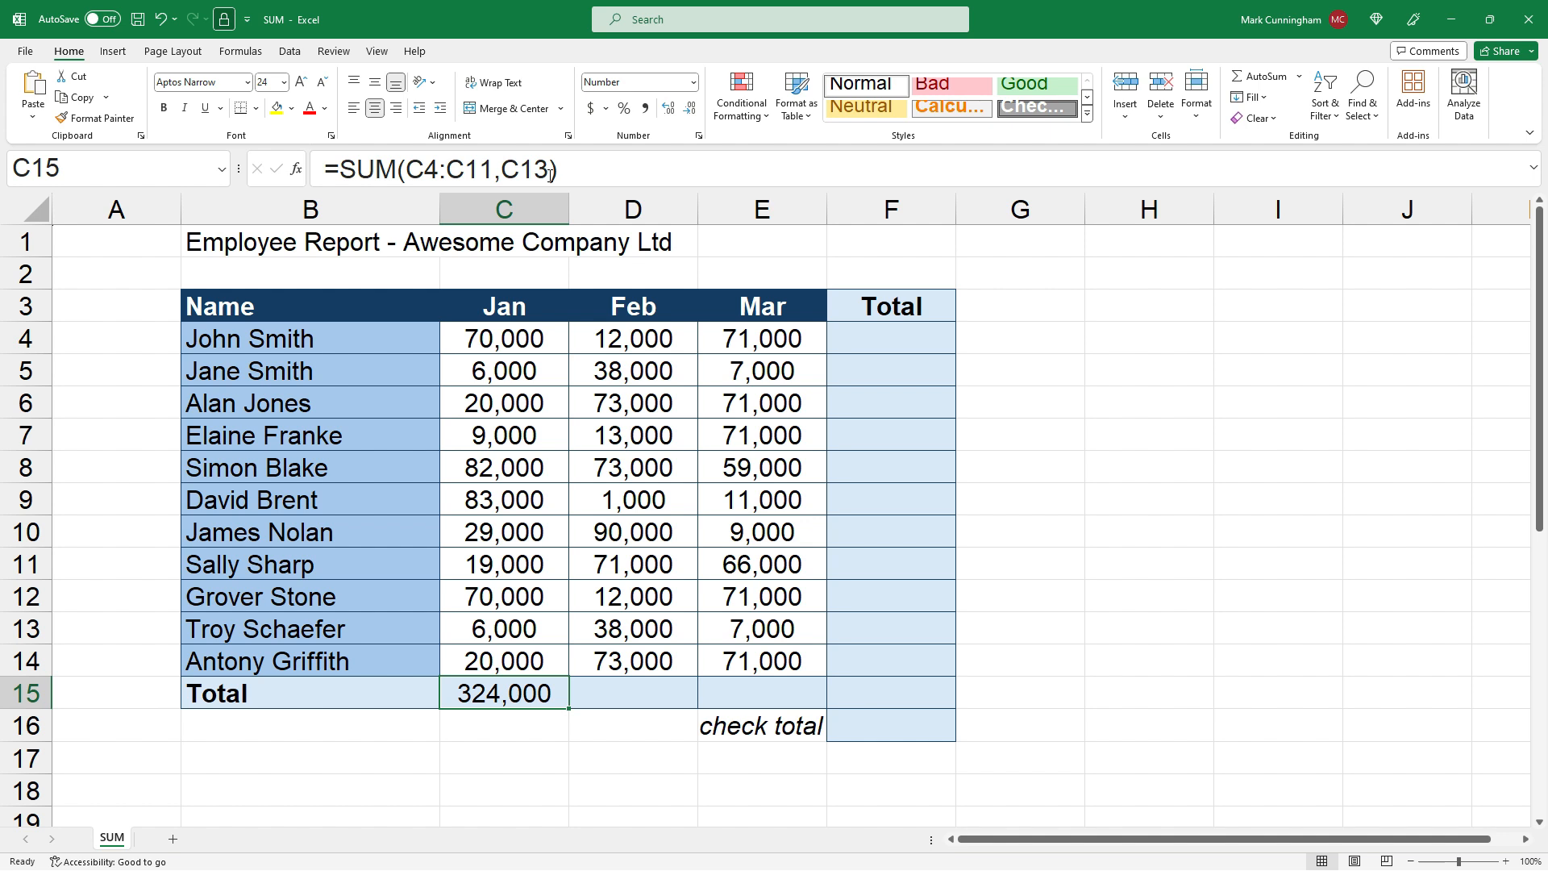
Replace the formula in C15 with a SUM of scattered cells and ranges: =SUM(C4,D6,E8,D8,C9:C12,E4:E5)
key(Delete)
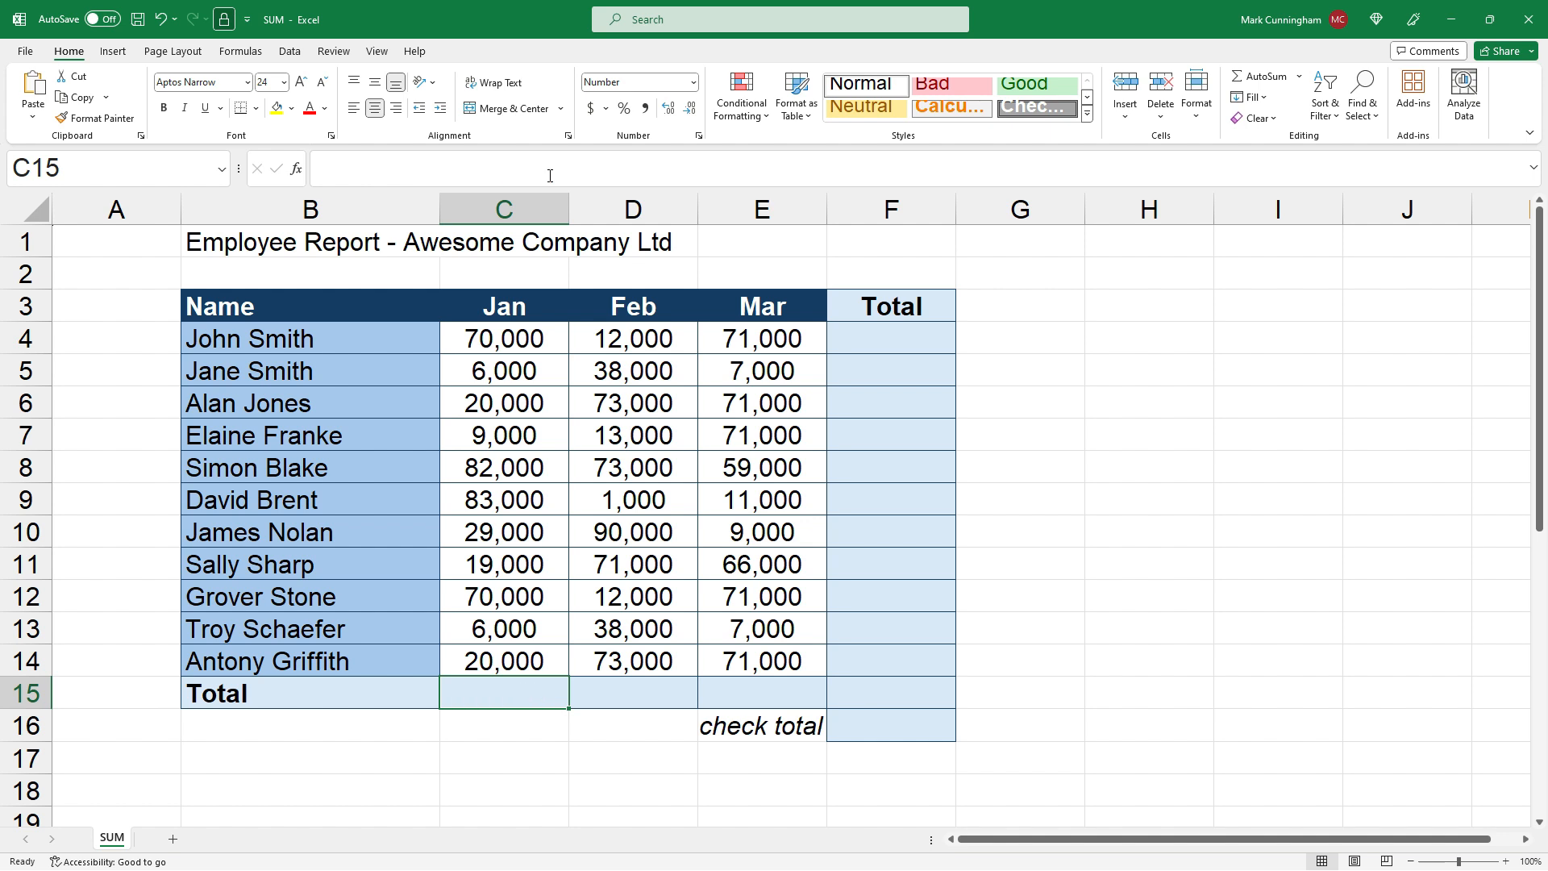
text(=sum()
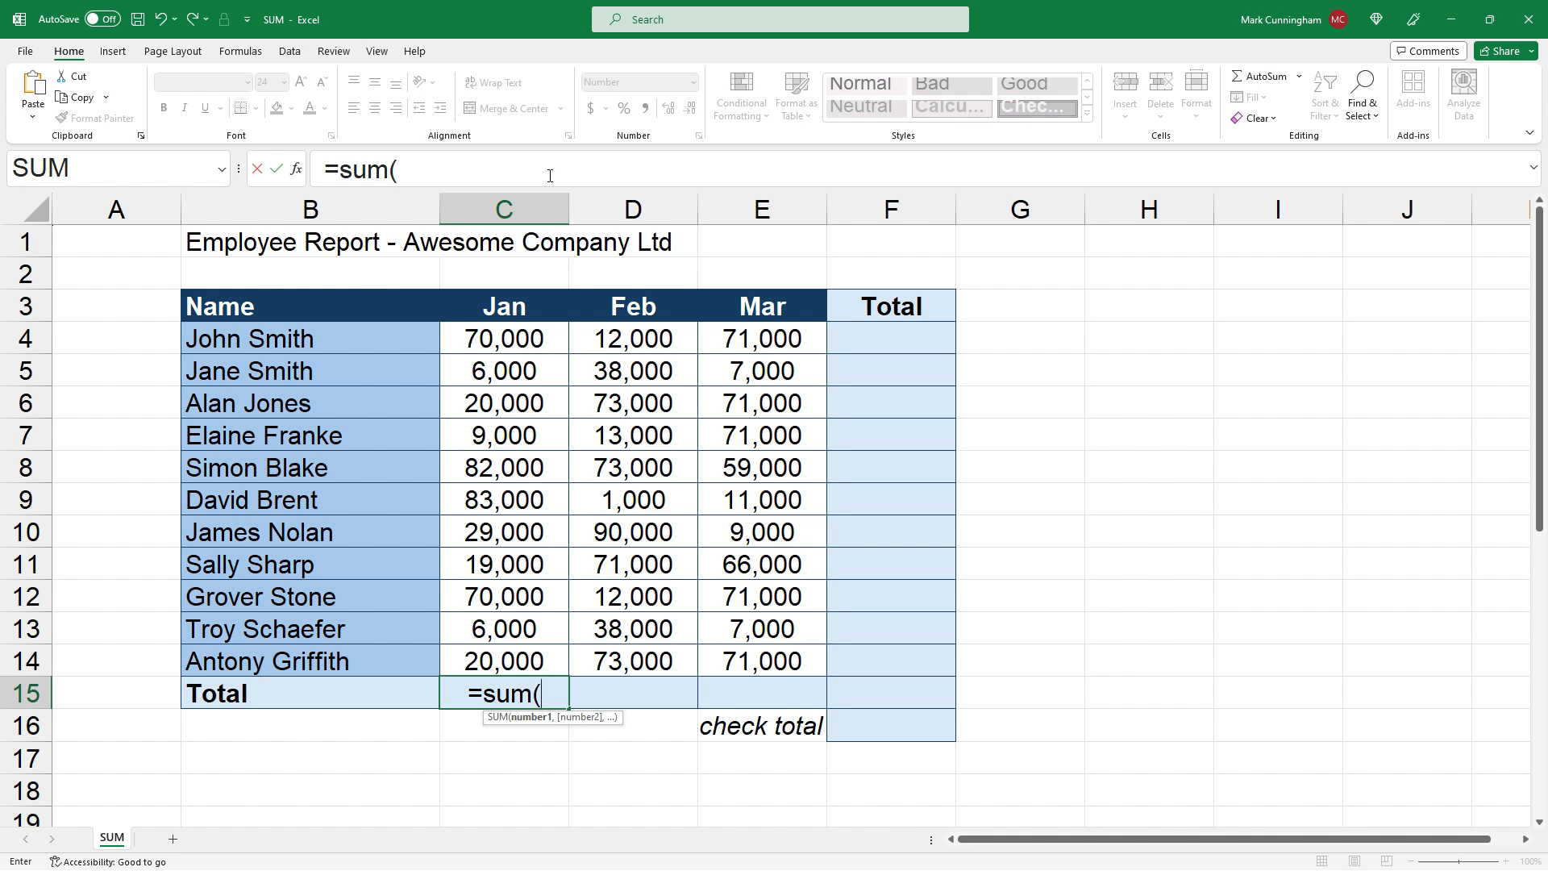
click(489, 345)
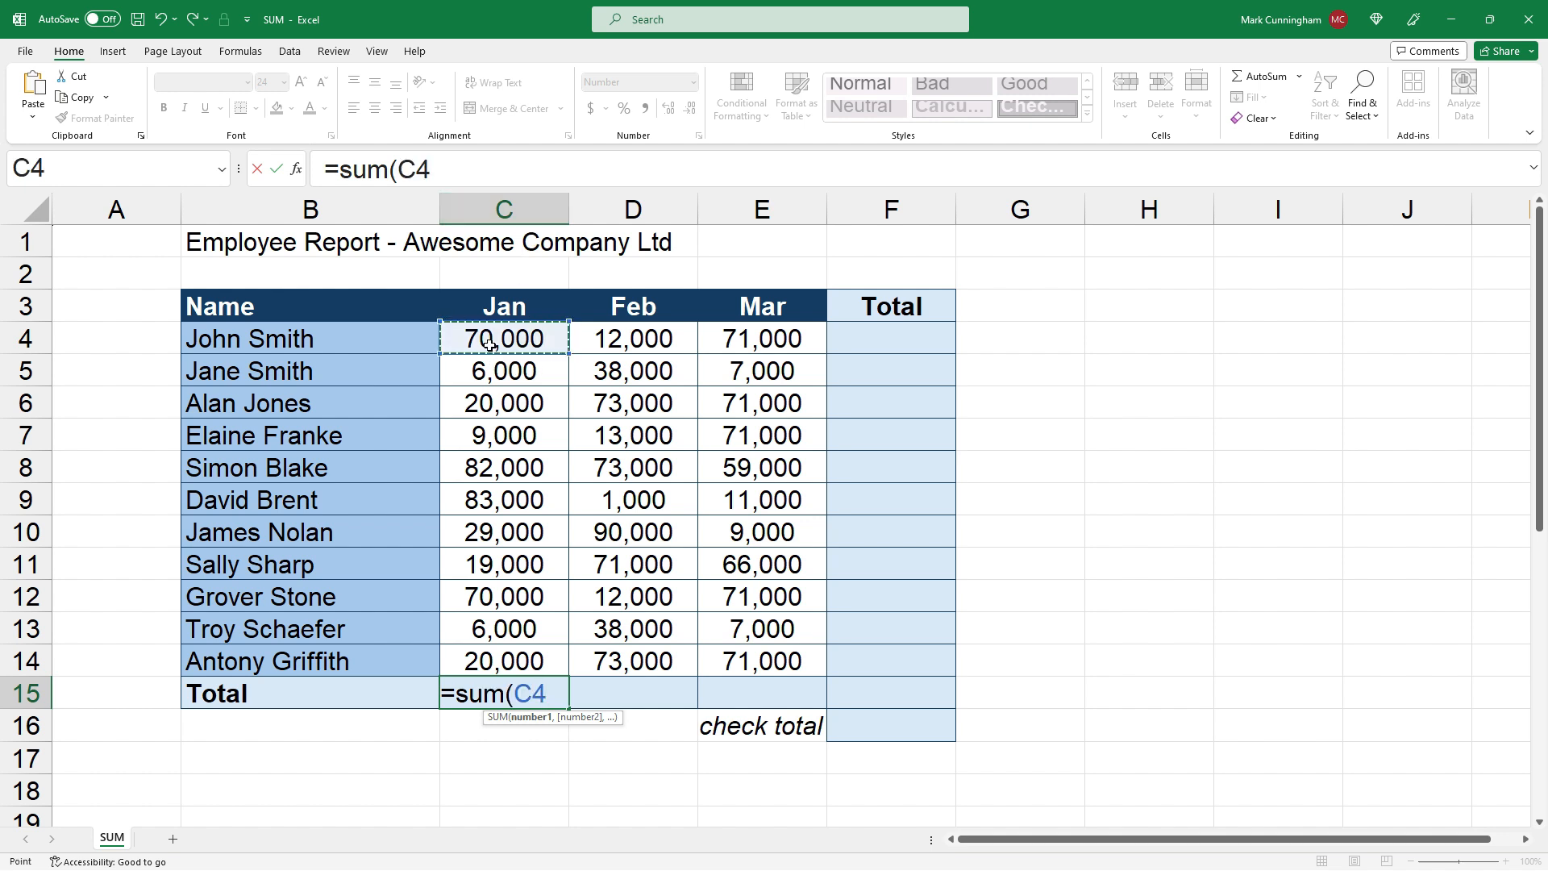
text(,)
click(632, 409)
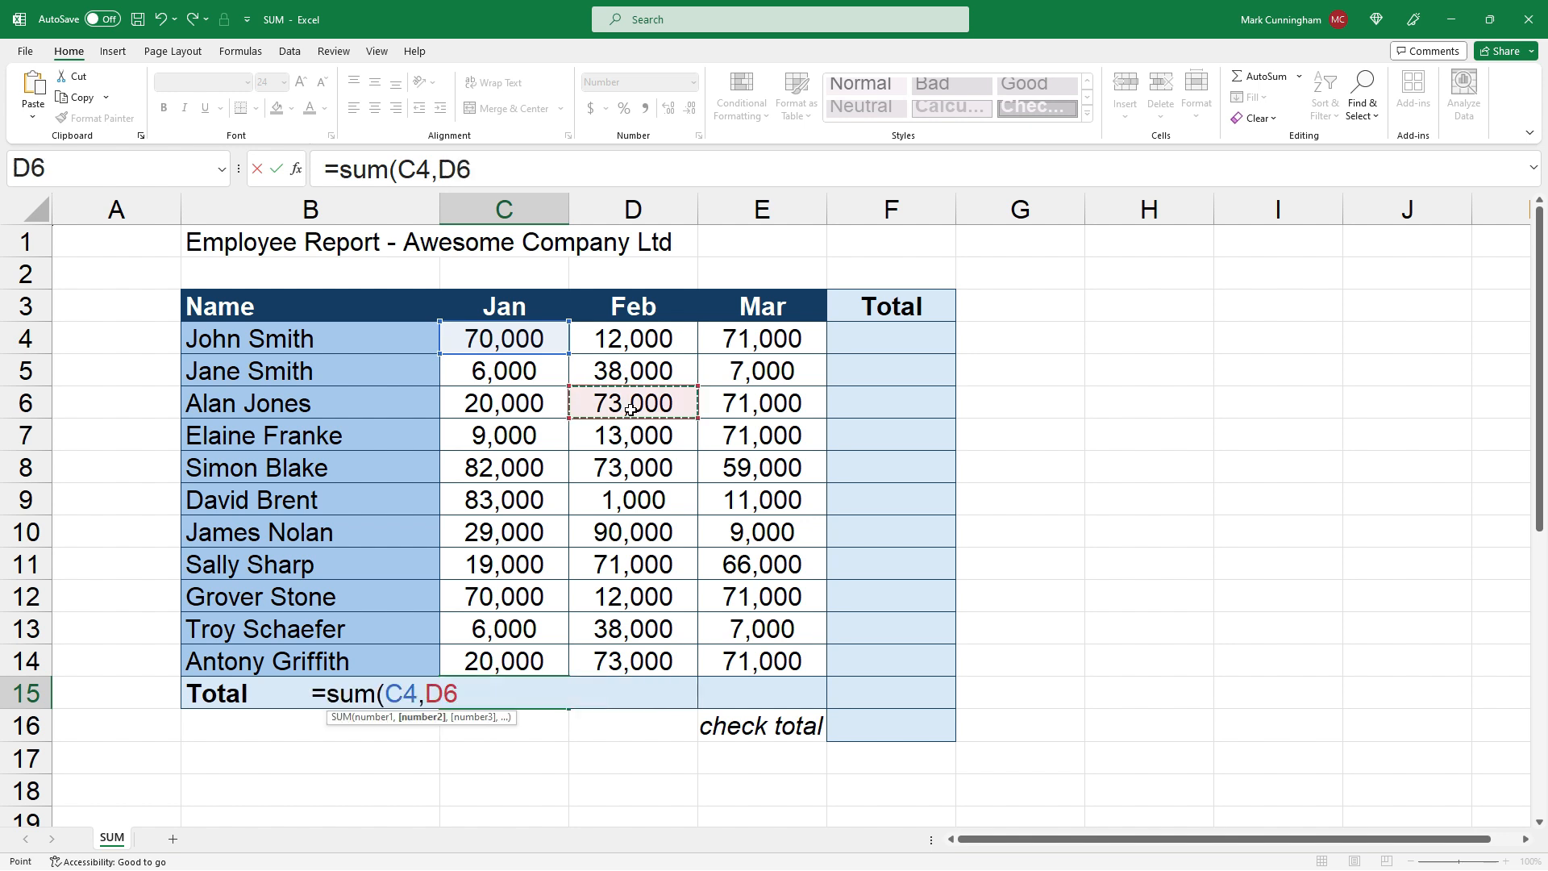
text(,)
click(728, 461)
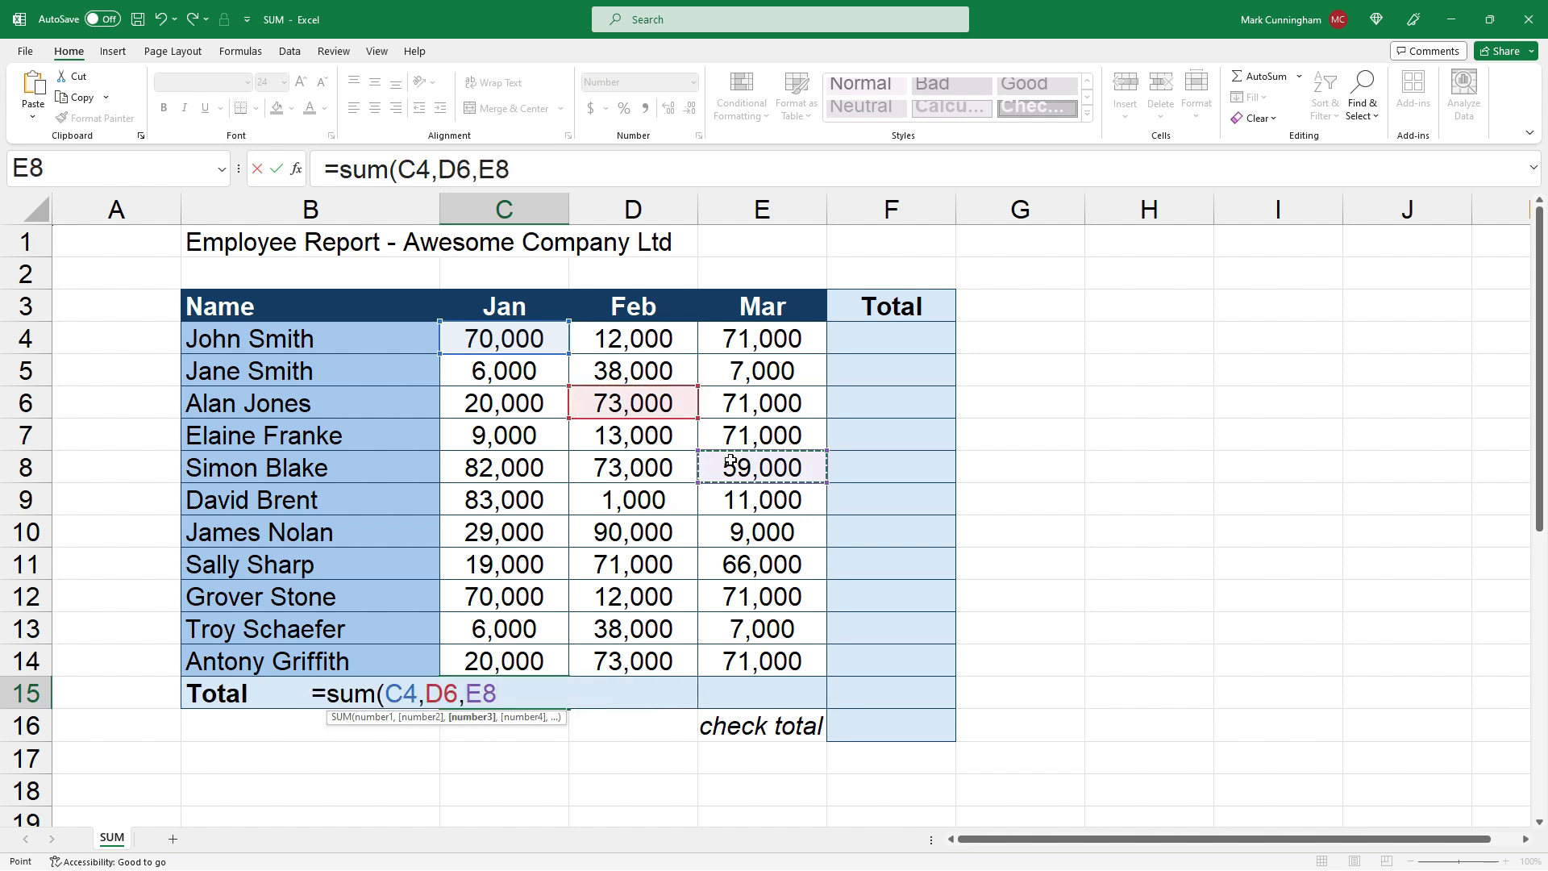
text(,)
click(665, 475)
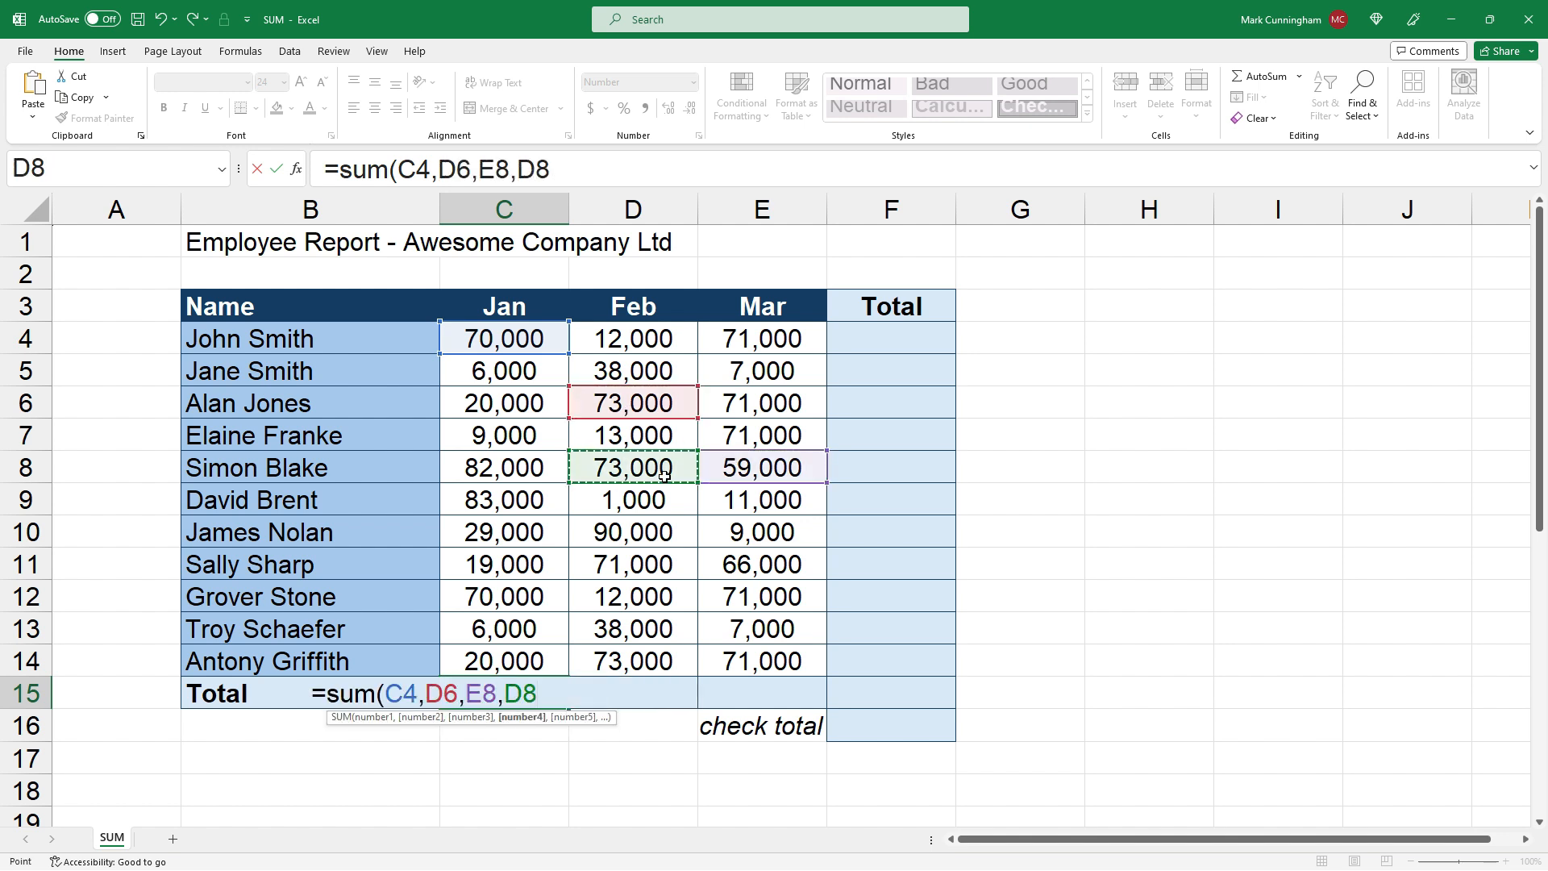
text(,)
drag(516, 496, 533, 583)
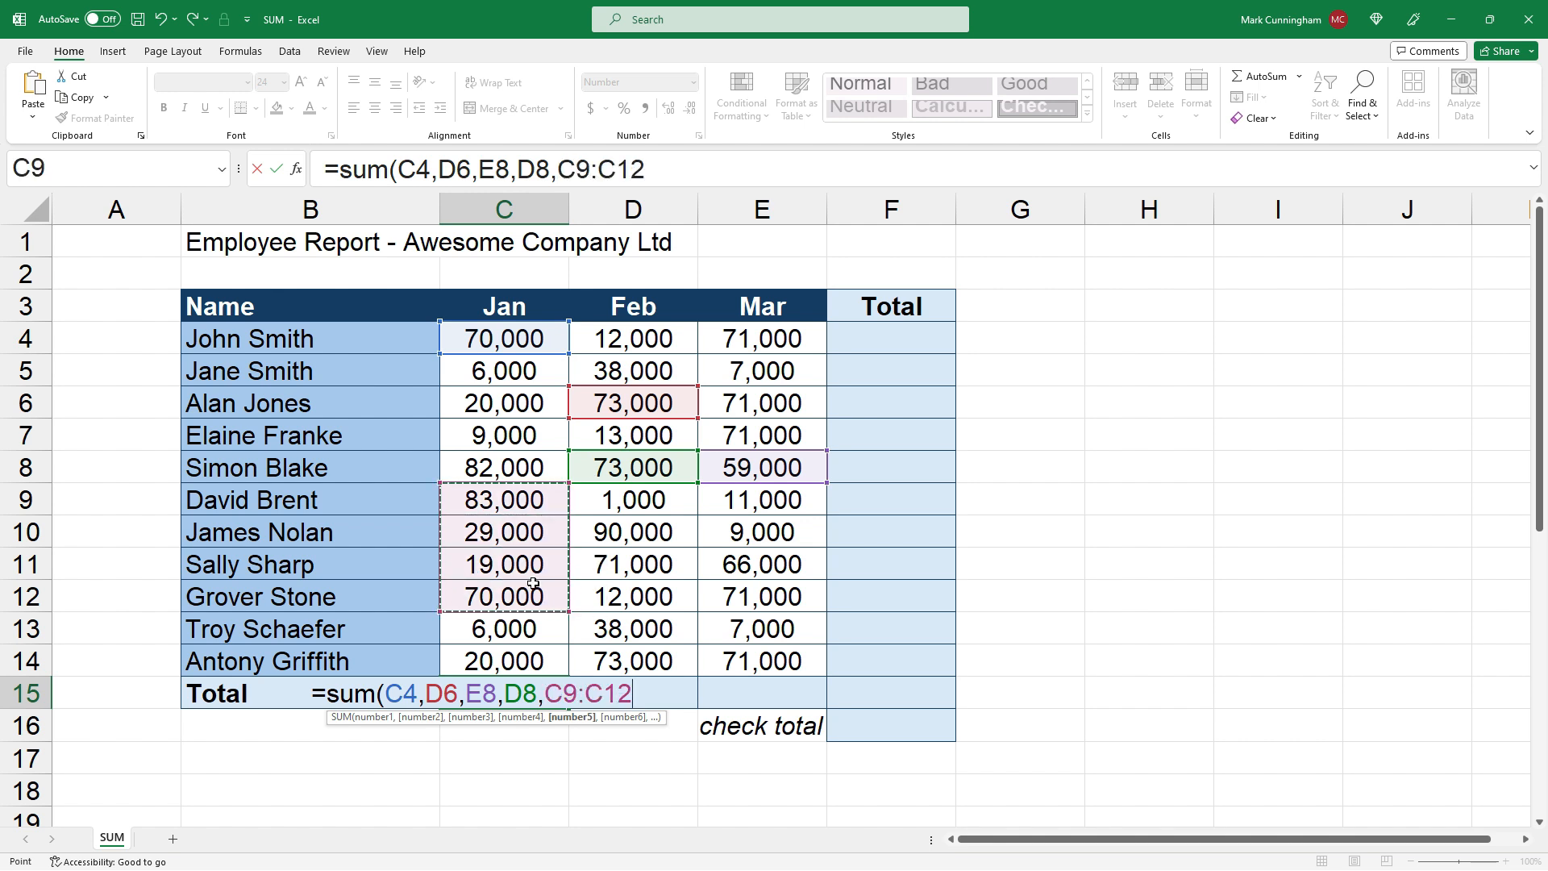
text(,)
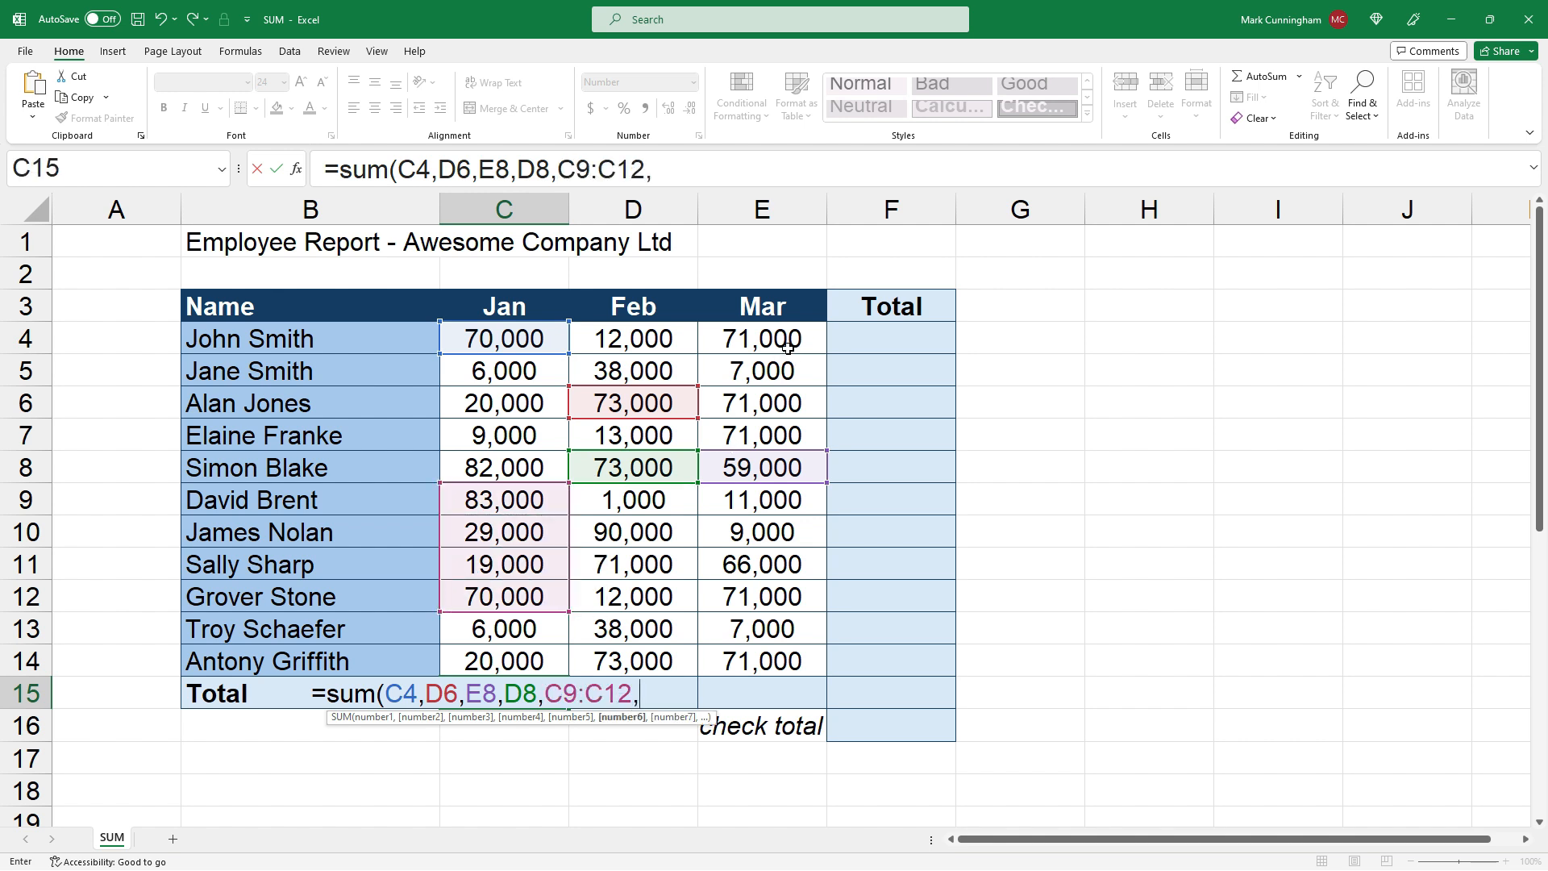
drag(795, 337, 789, 388)
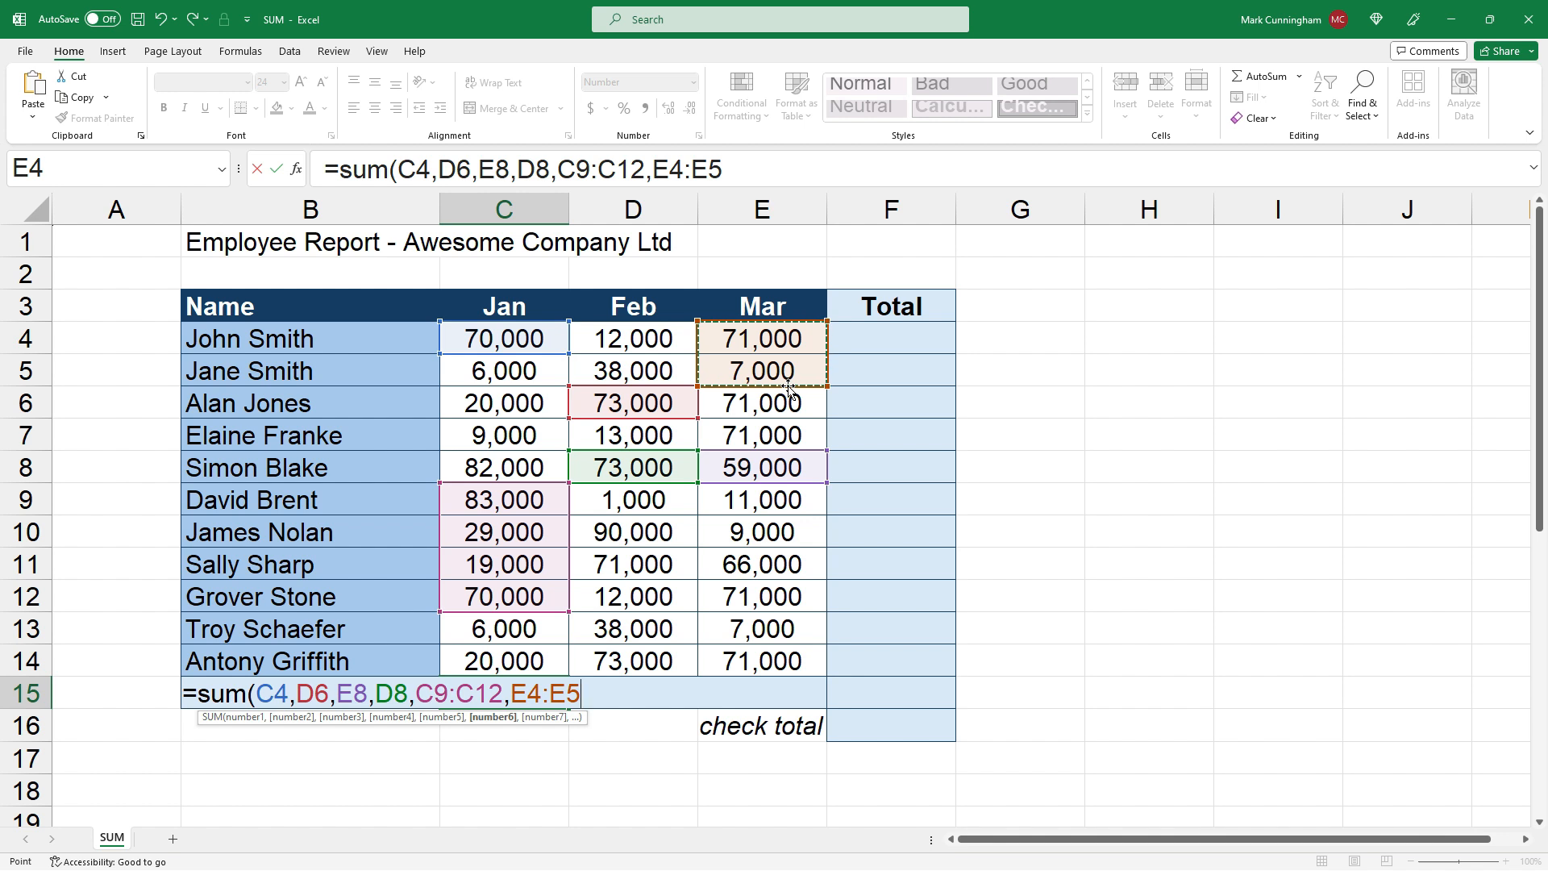
key(Return)
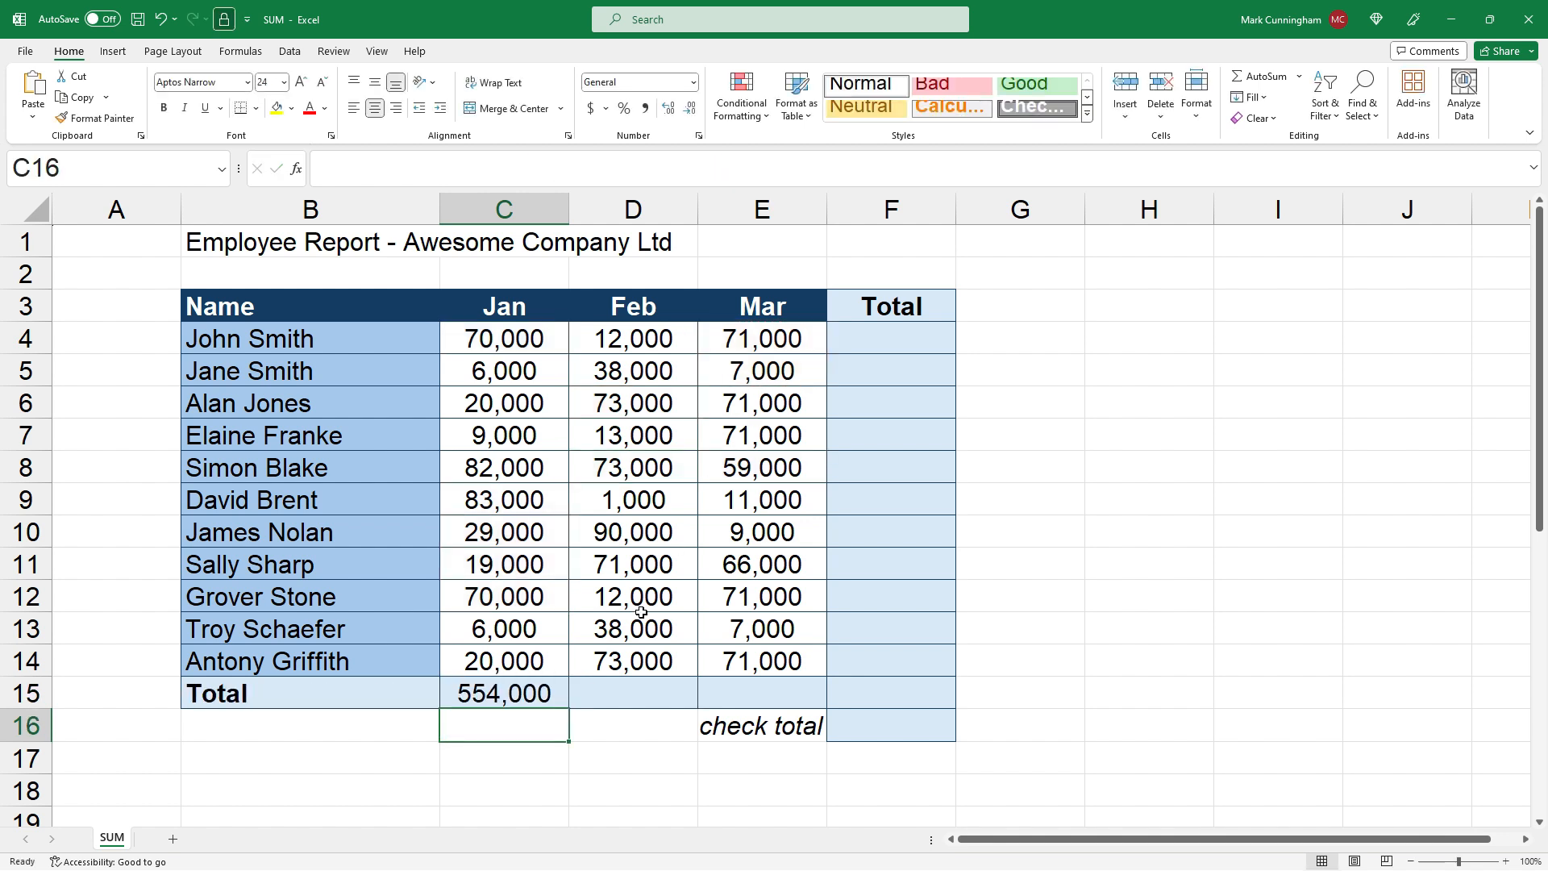
Review which cells and ranges the SUM formula in C15 references, leaving the formula as it is
click(549, 692)
click(543, 169)
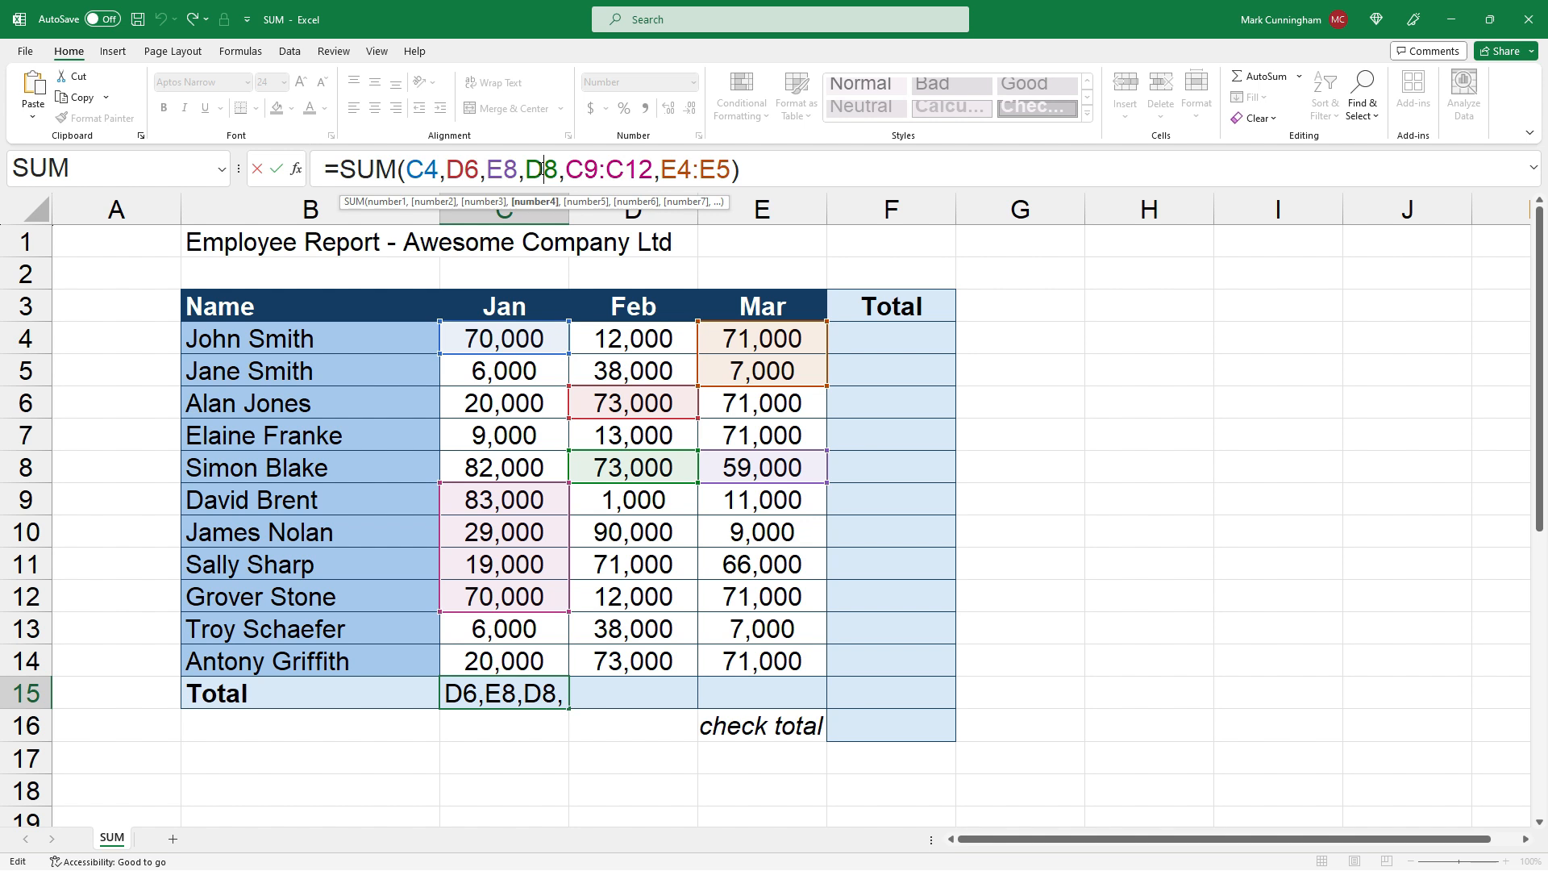
key(Escape)
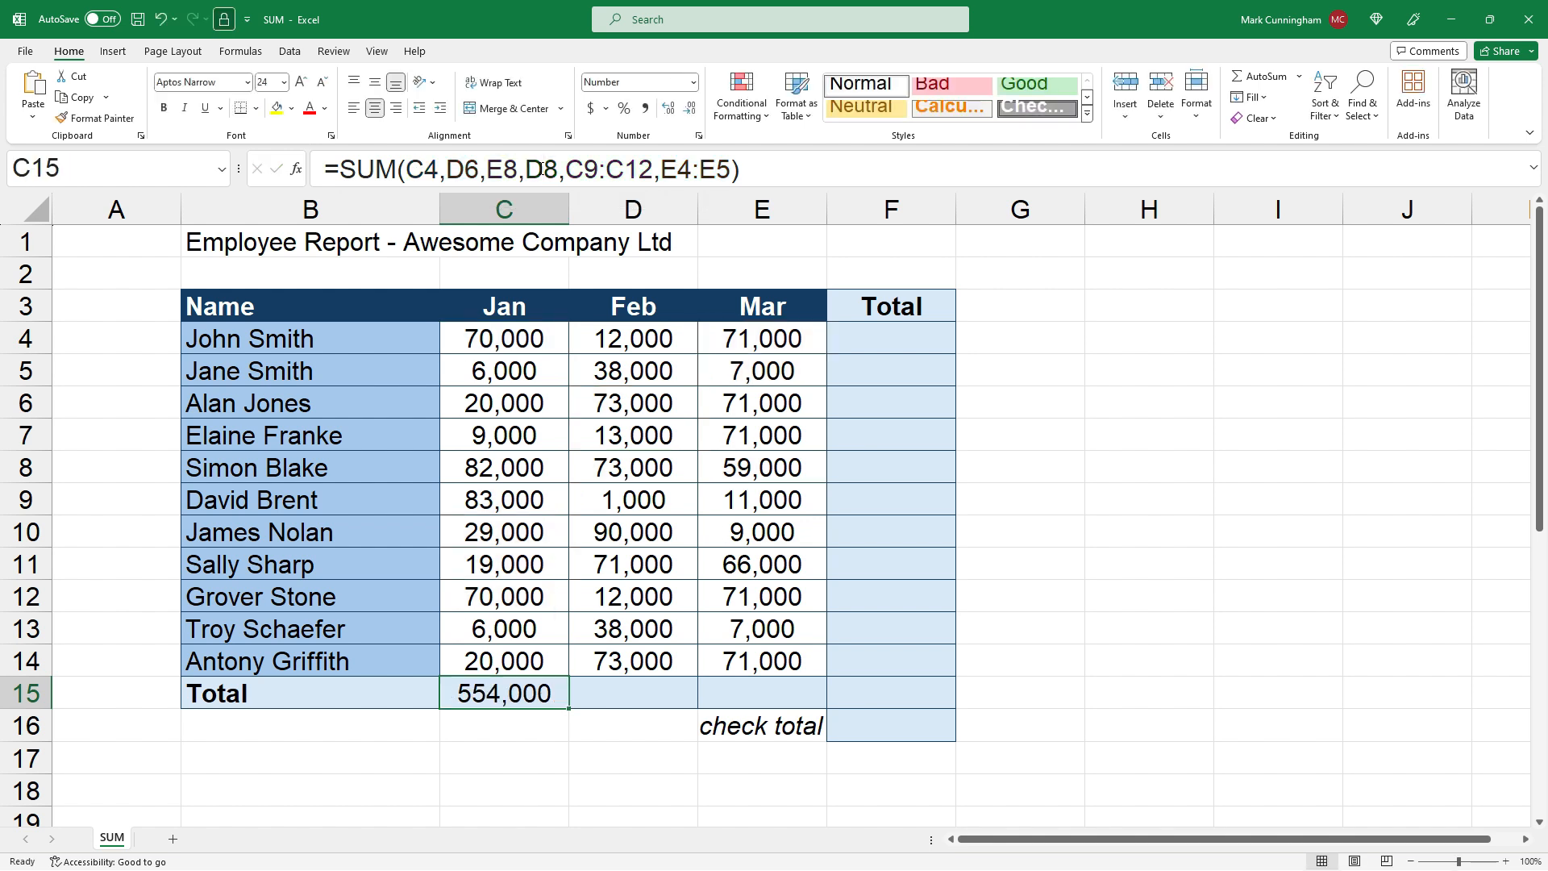
Replace the formula in C15 with an AutoSum of C4:C14 and fill it across to the February and March totals D15:E15
key(Delete)
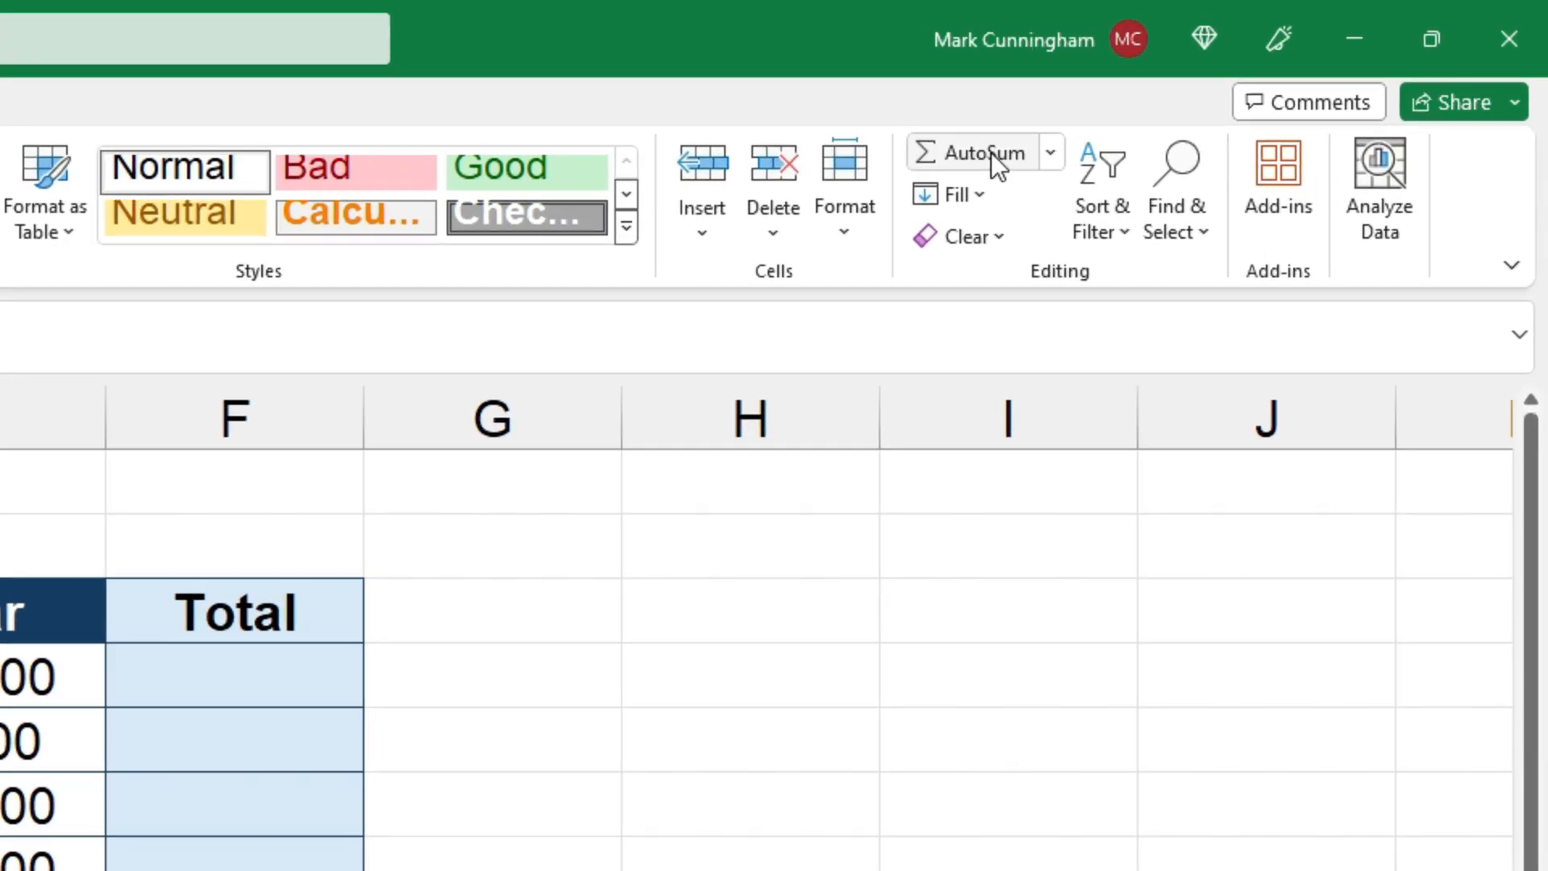
click(1271, 78)
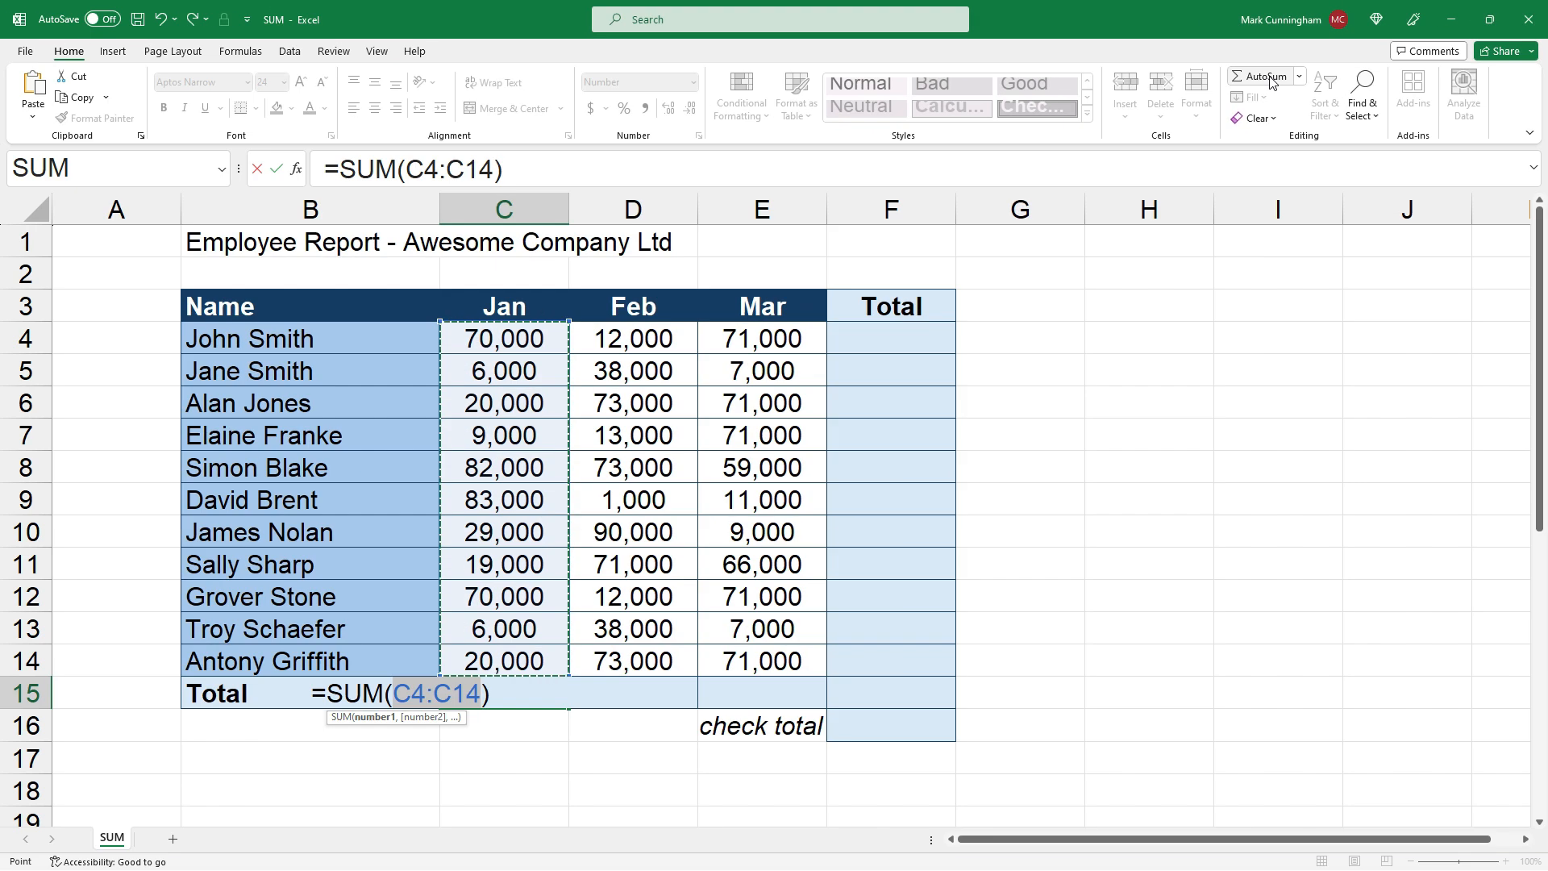
key(Return)
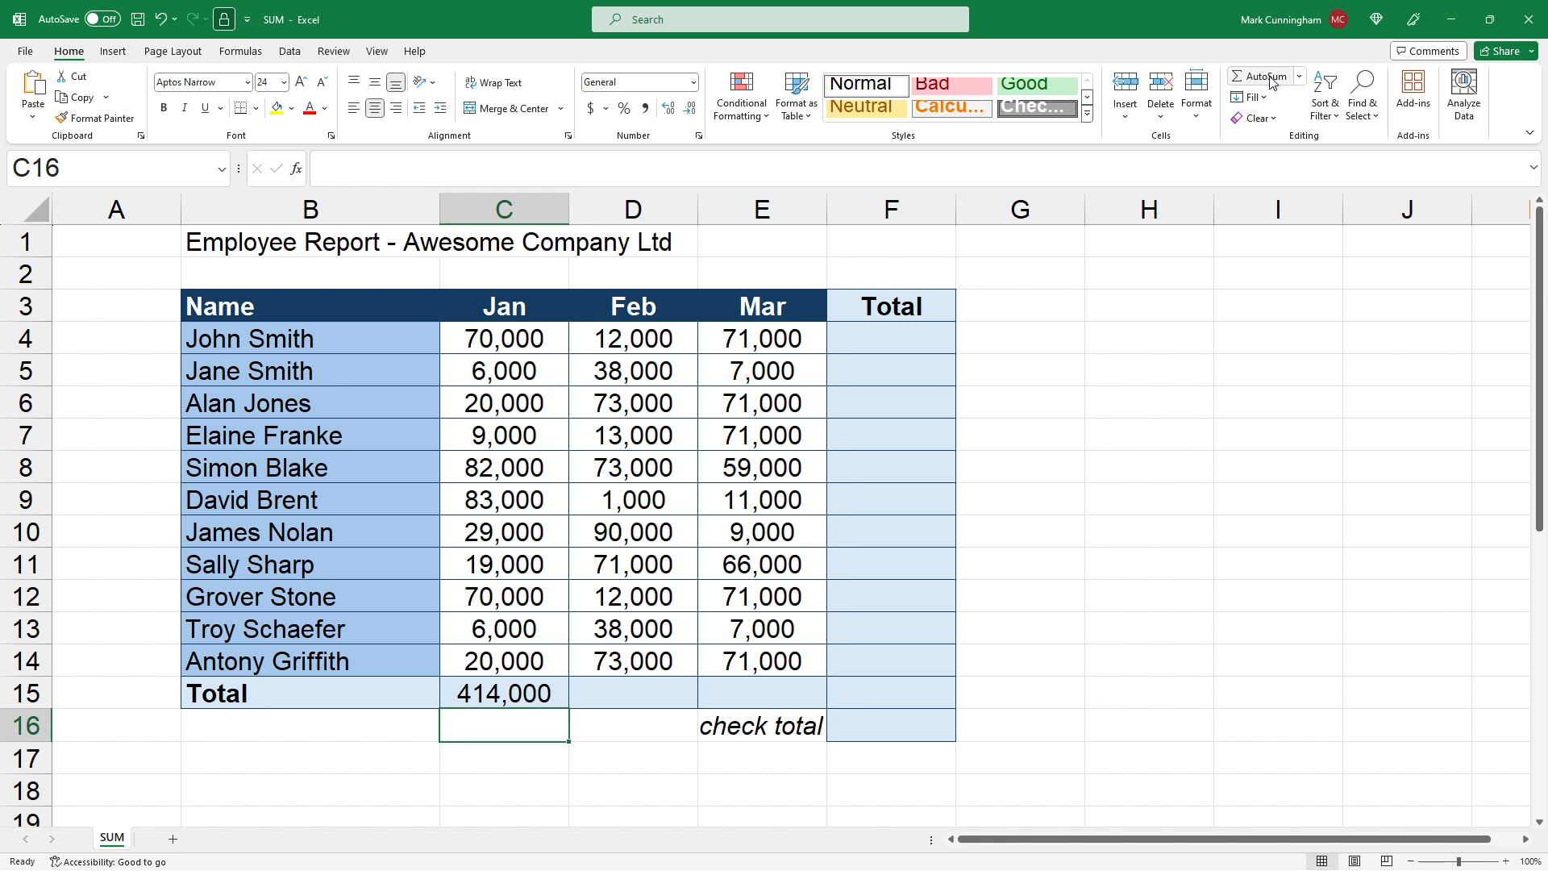
click(558, 696)
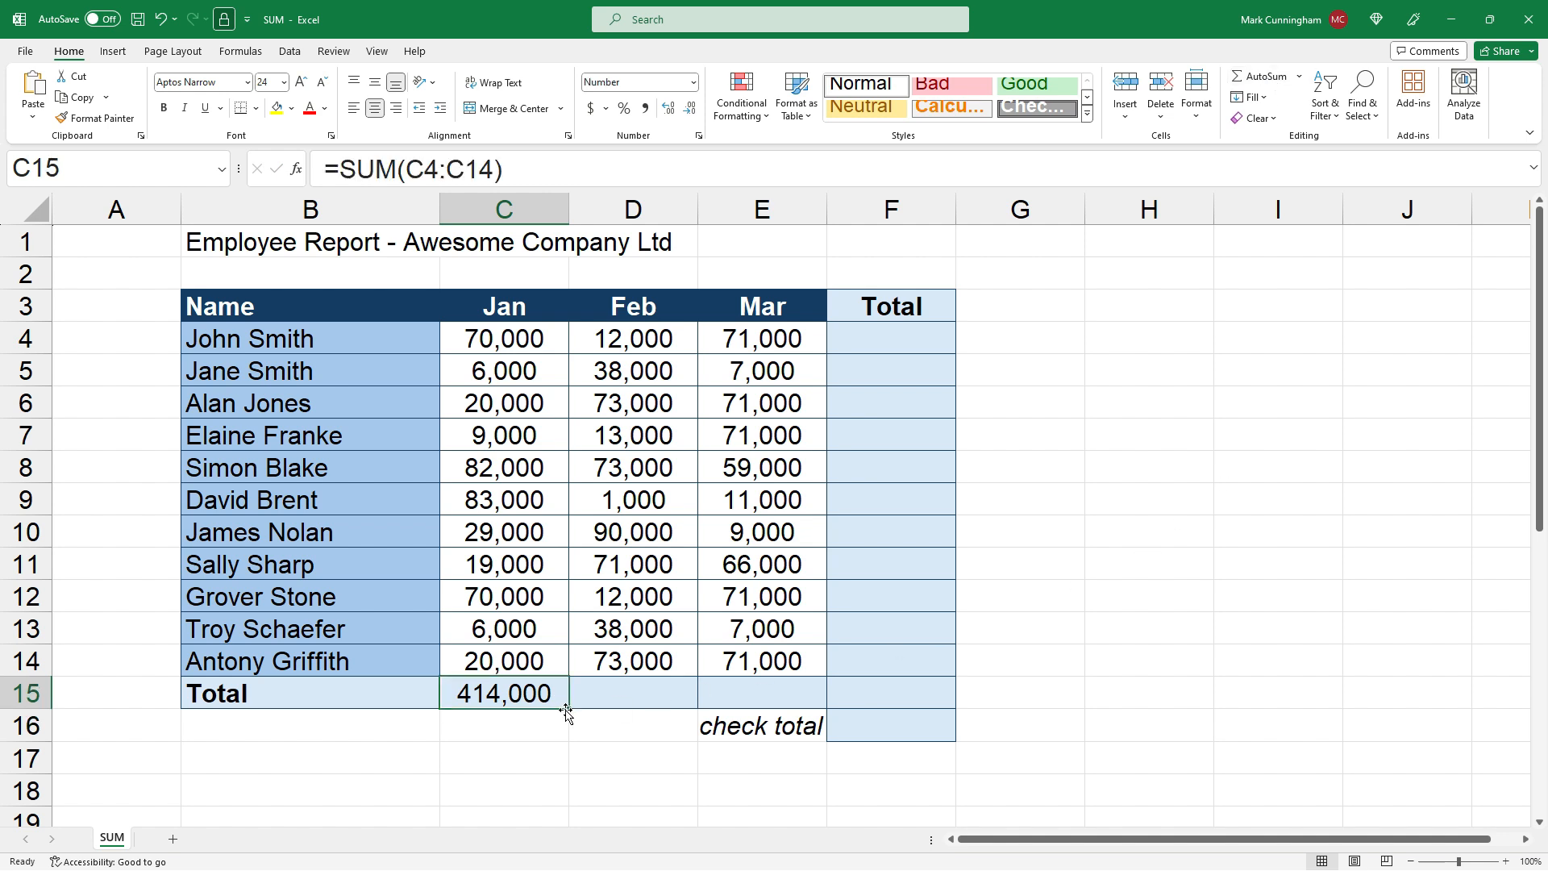
drag(569, 710, 780, 705)
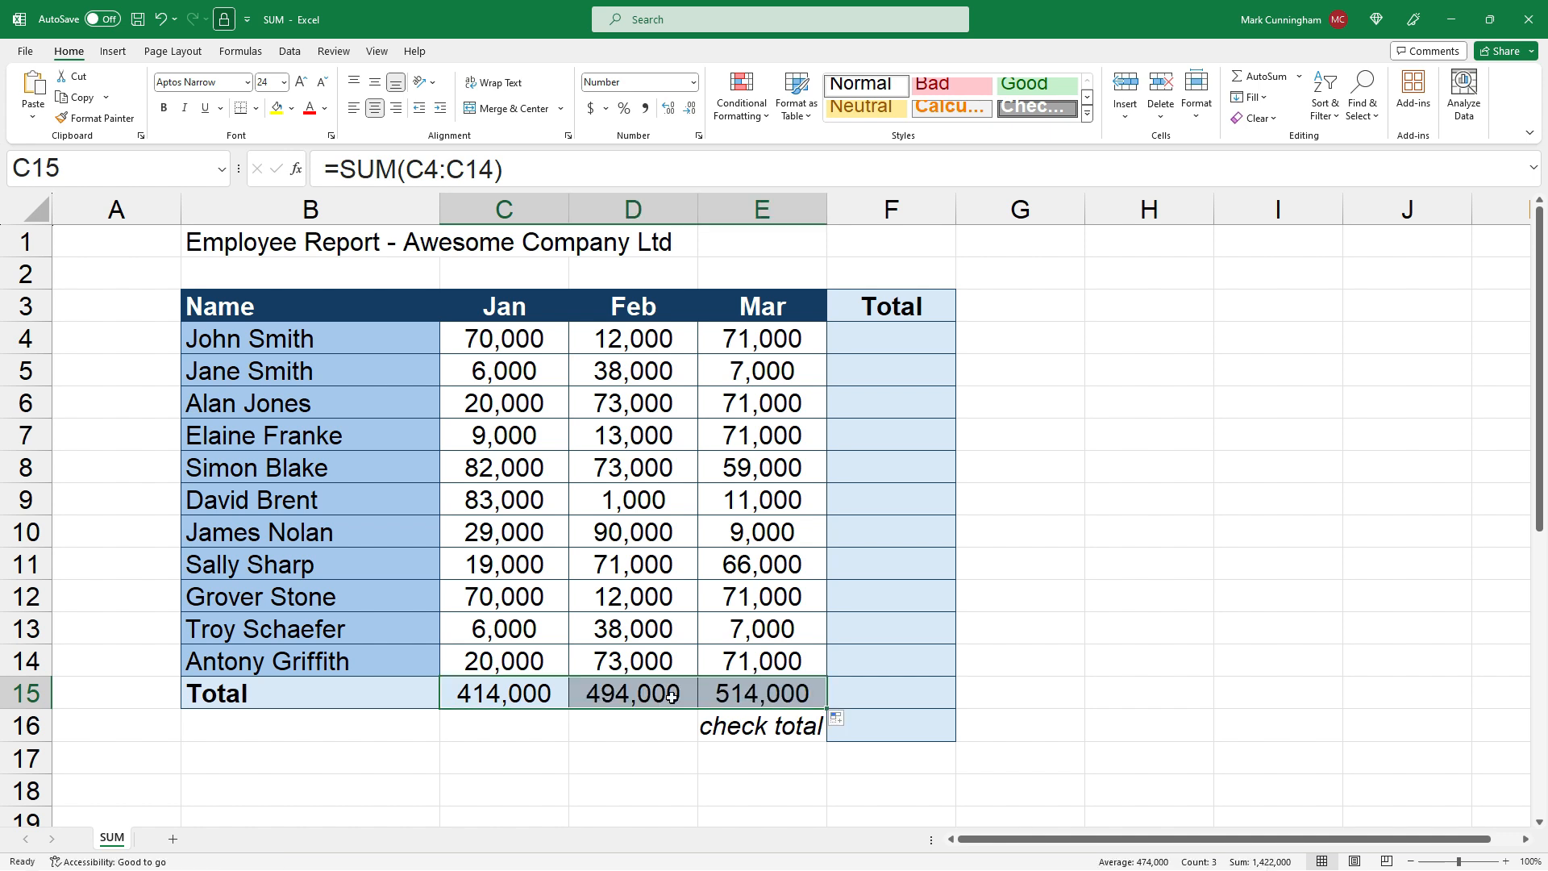
Review the ranges referenced by the filled February and March total formulas in D15 and E15
click(633, 693)
click(527, 169)
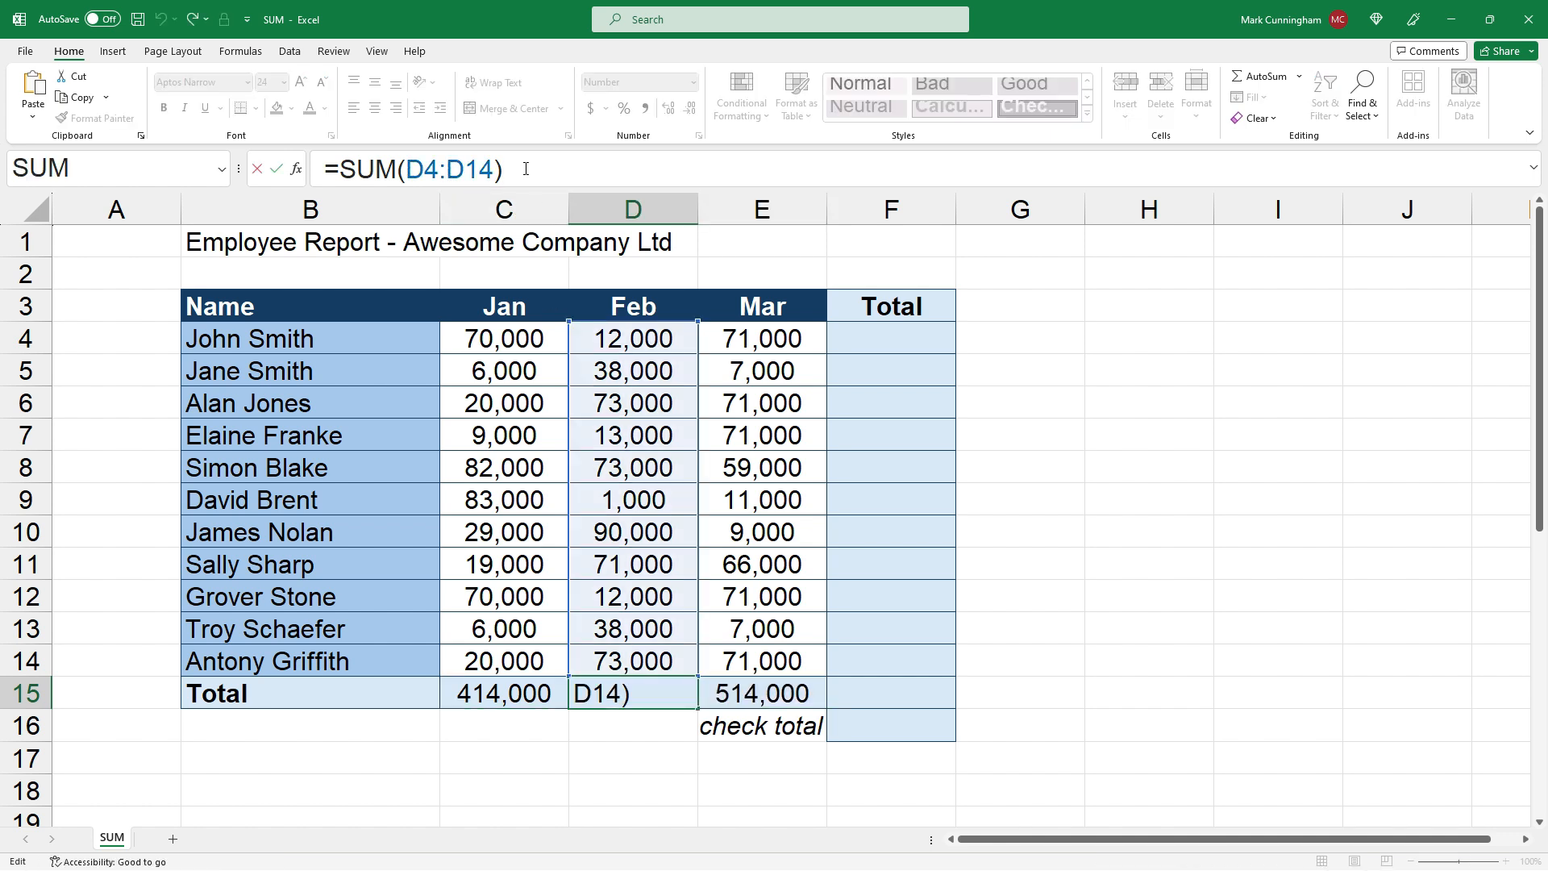
key(Escape)
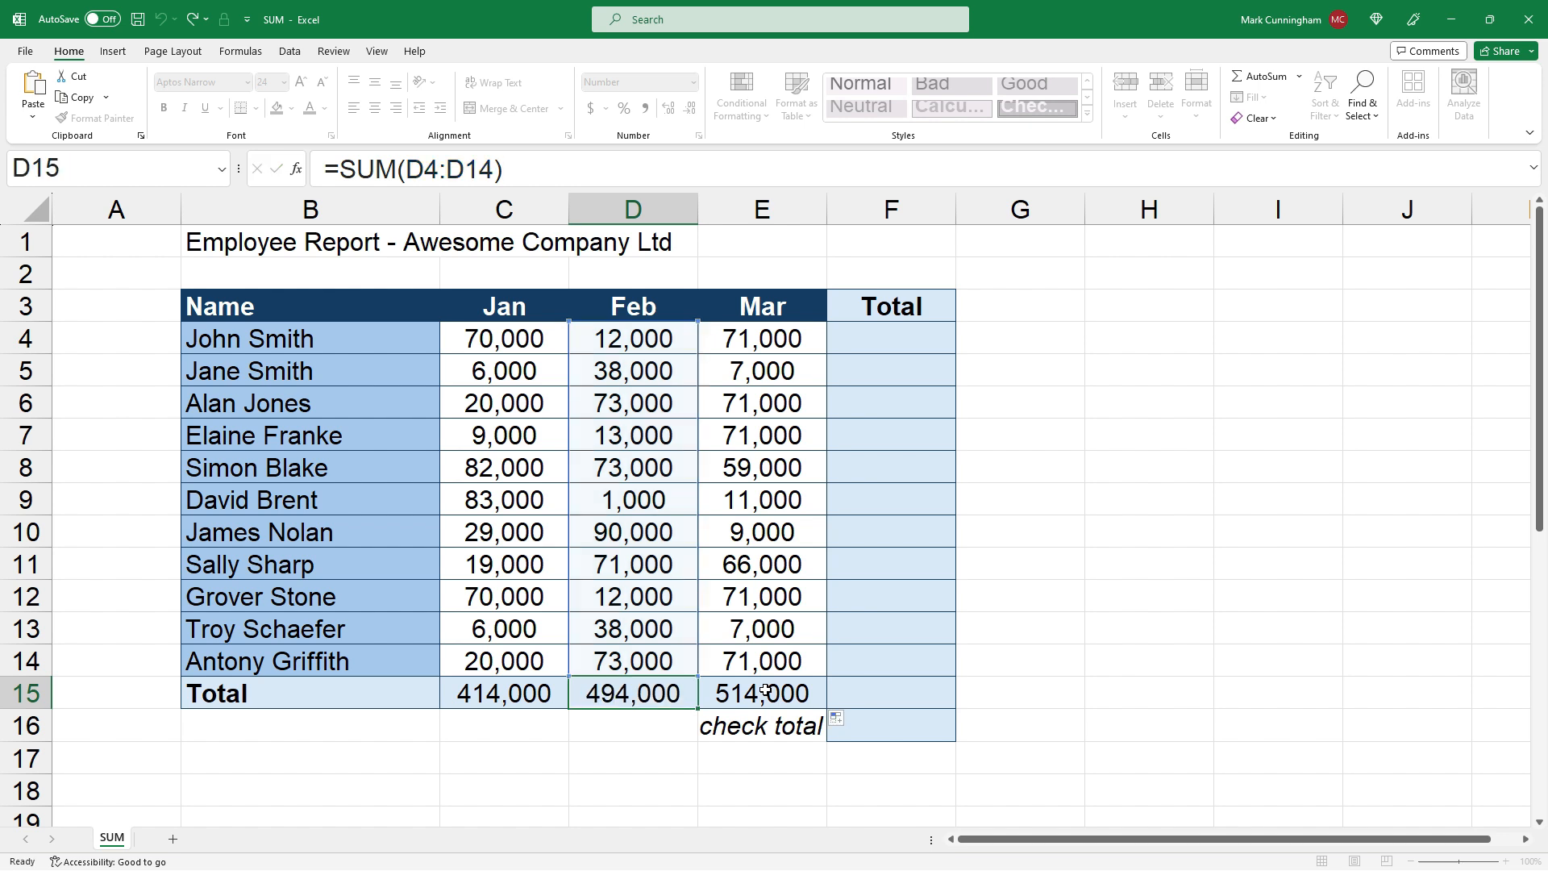
key(Right)
click(527, 160)
key(Escape)
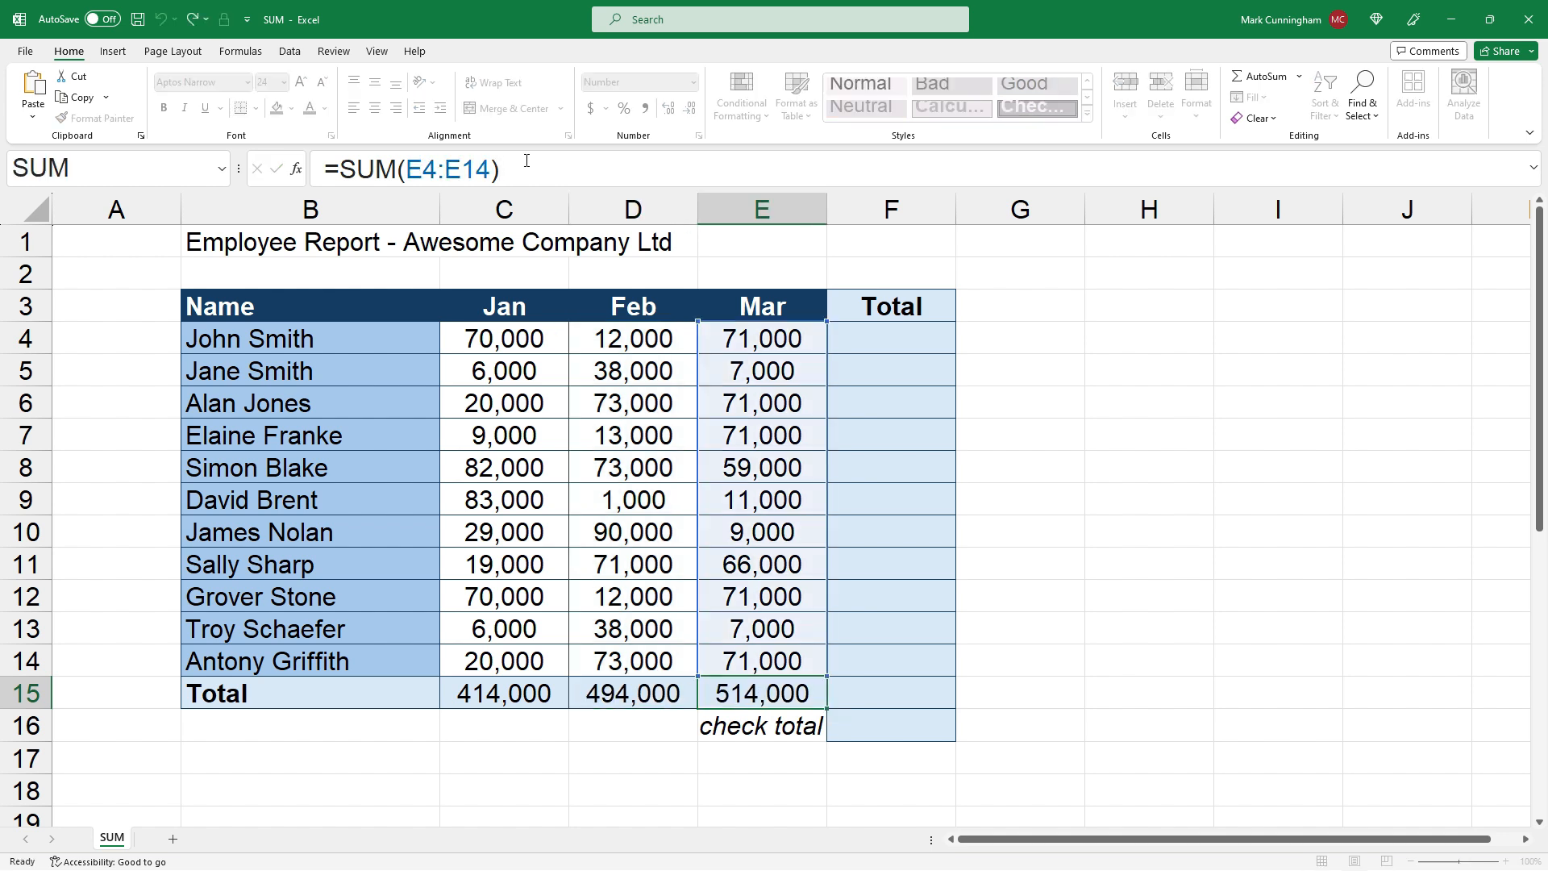
click(983, 520)
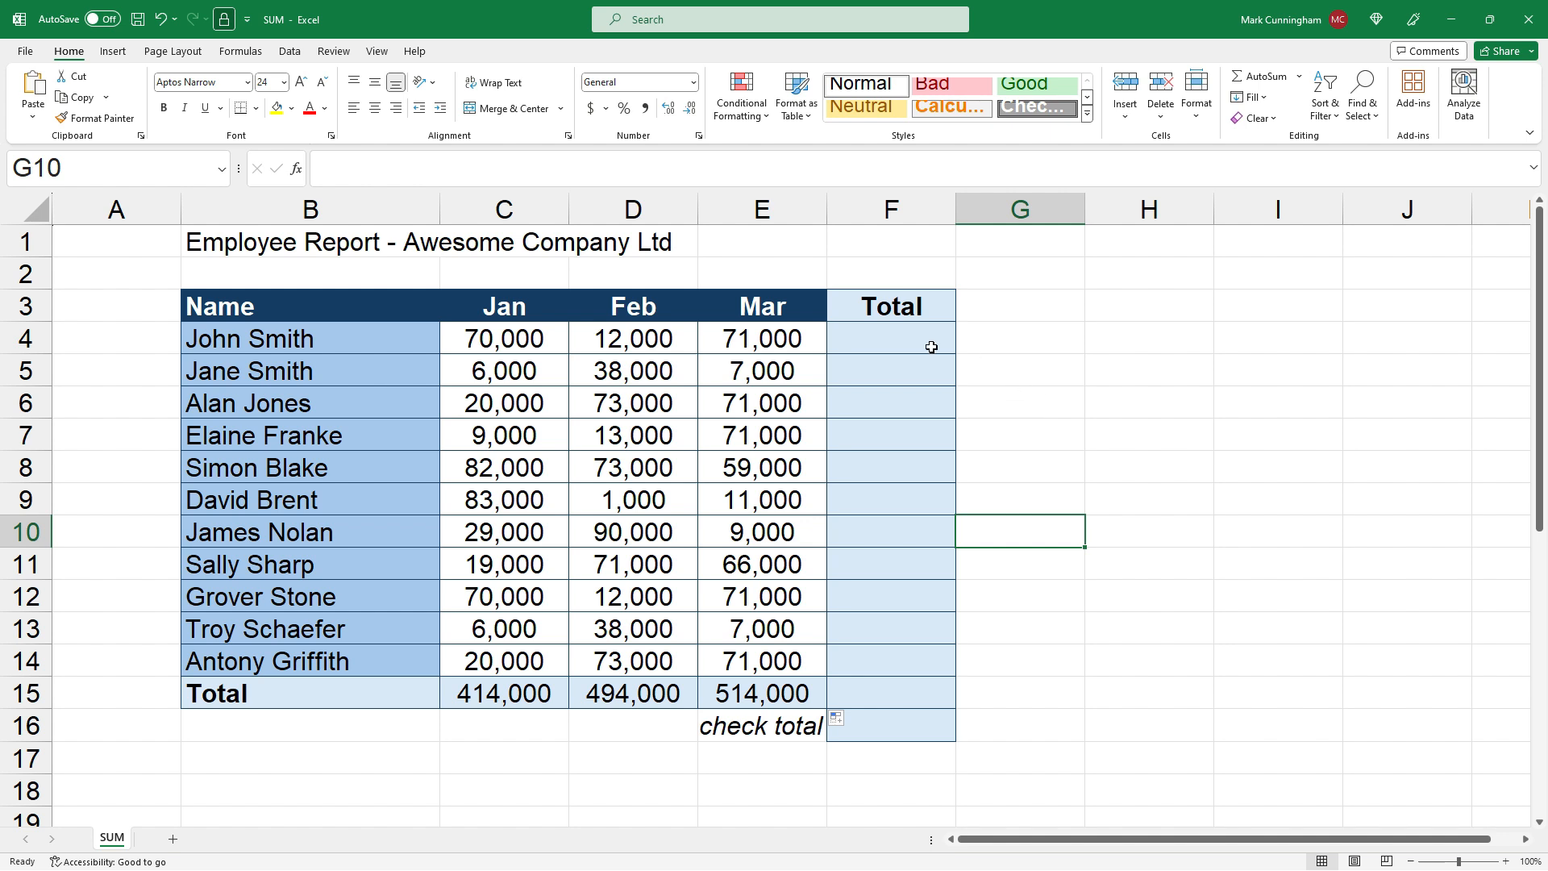
Enter the formula =SUM(C4:E4) in the first employee's total cell F4
click(904, 339)
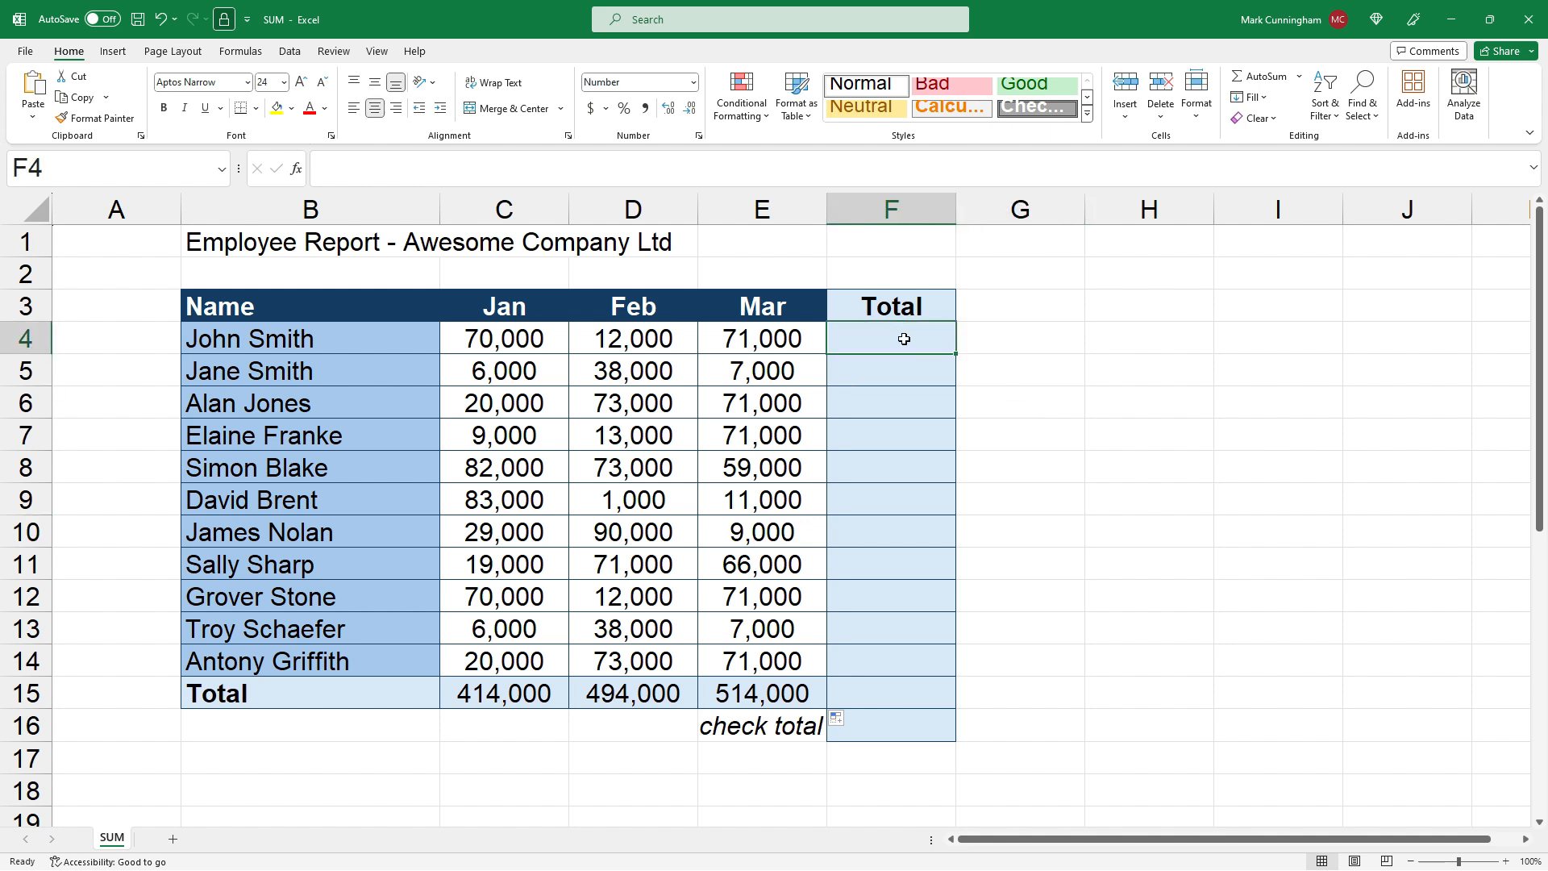
text(=sum()
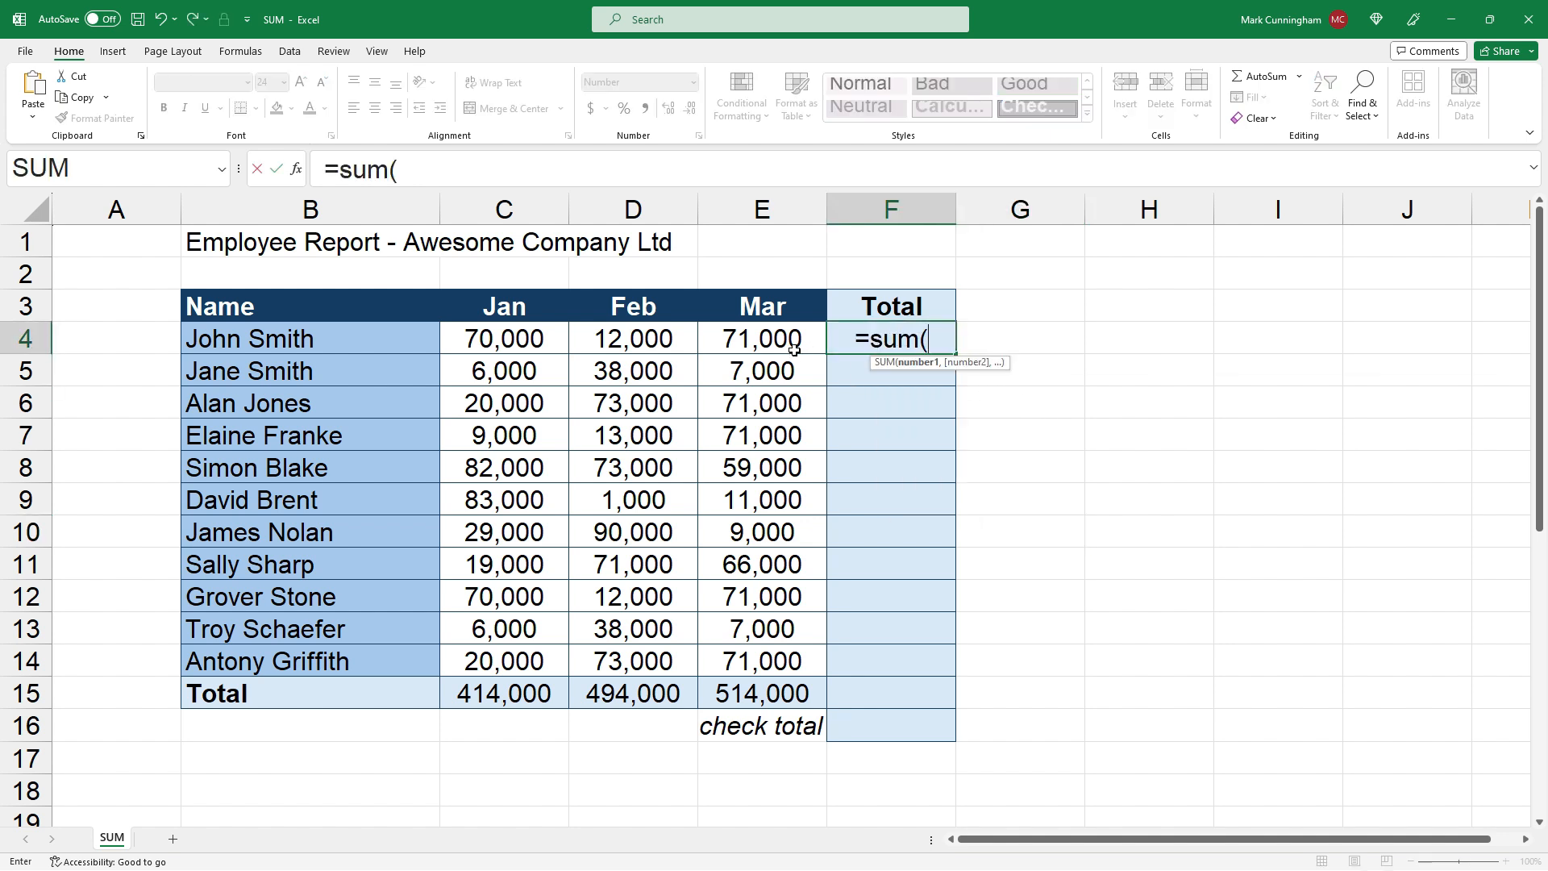
drag(765, 343, 533, 346)
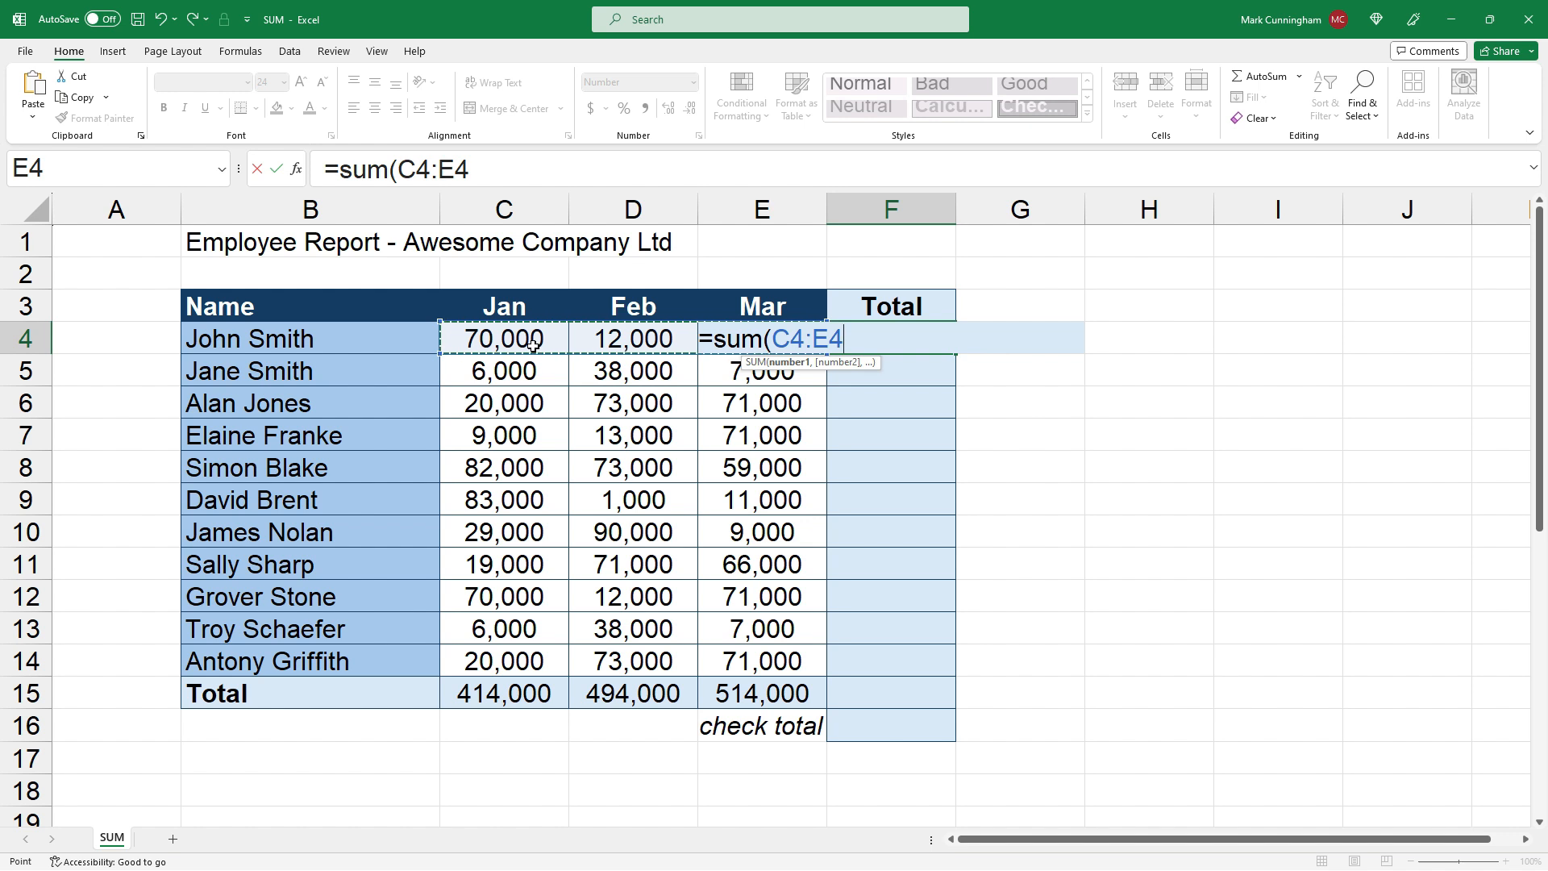
text())
key(Return)
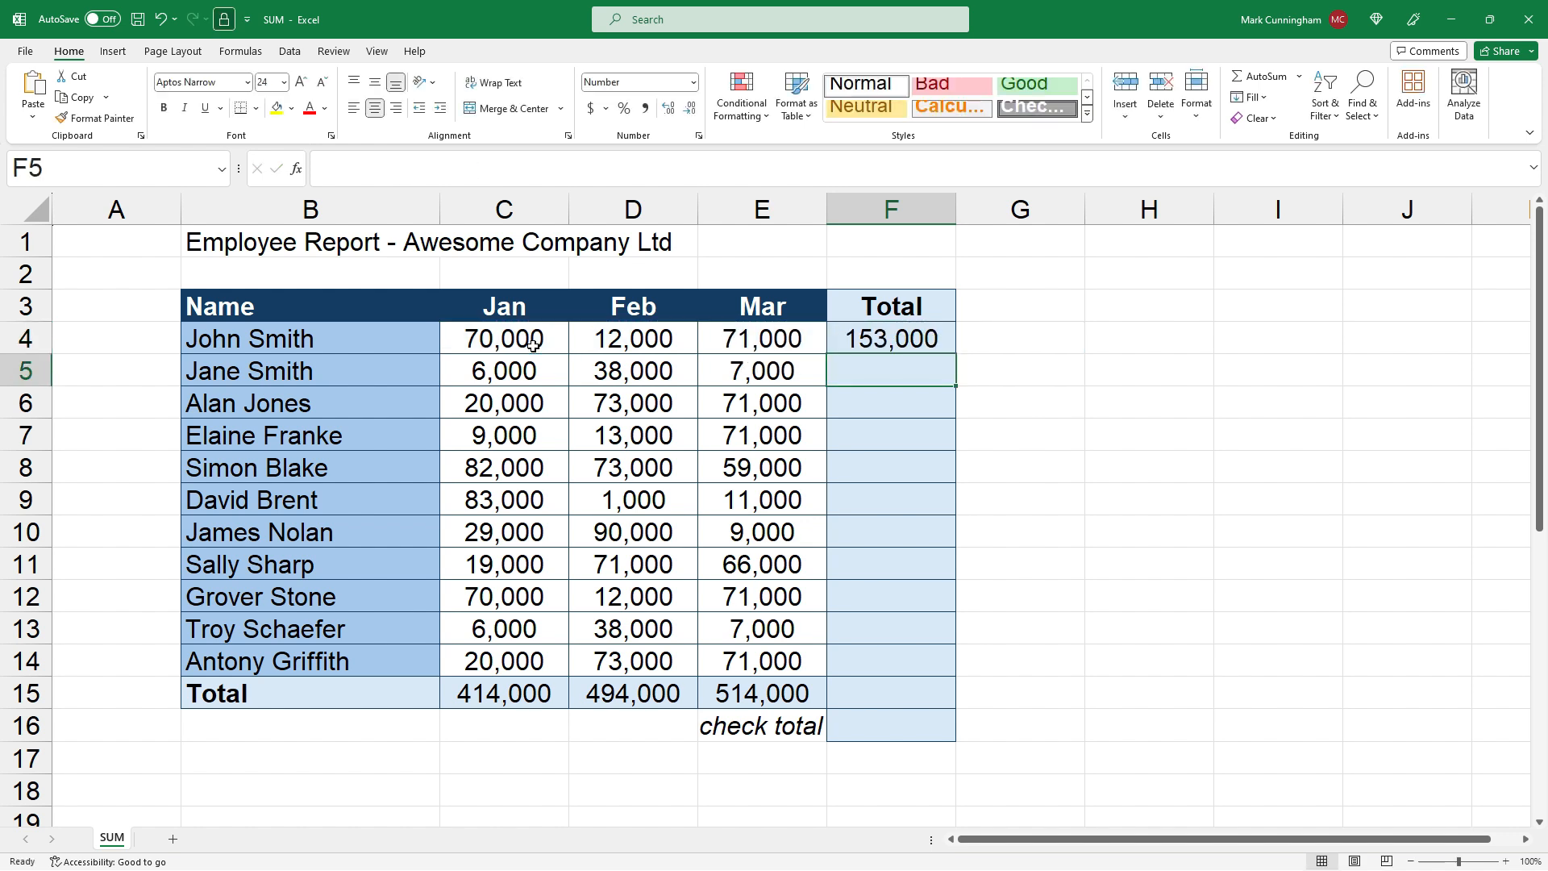
Replace the formula in F4 with =SUM(C4,D4,E4), listing each month's cell separately, and review its references
click(858, 340)
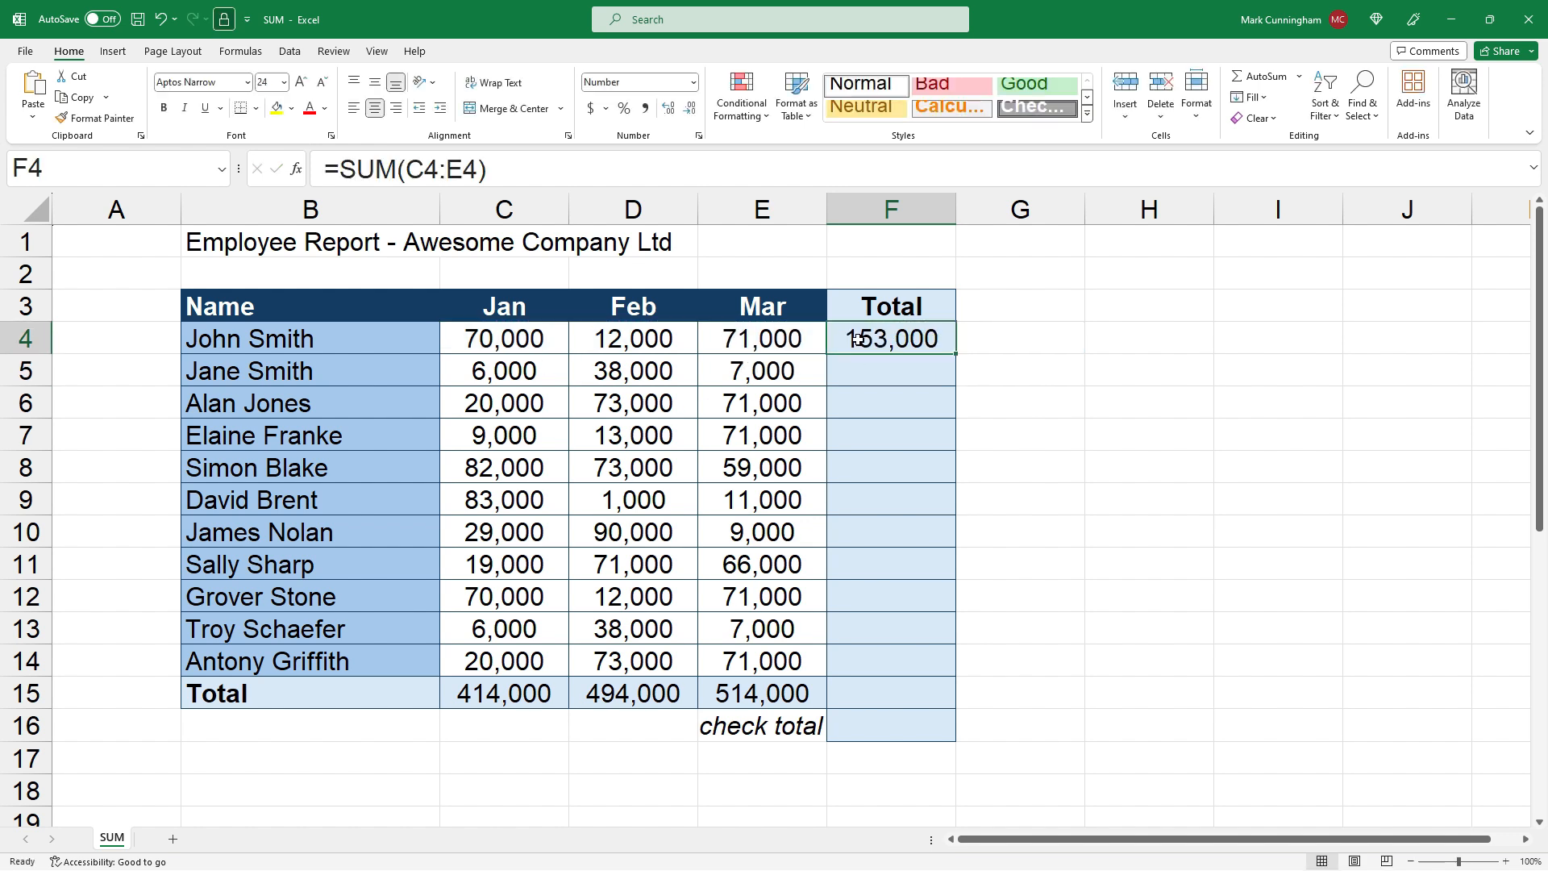
key(Delete)
text(=sum()
click(525, 338)
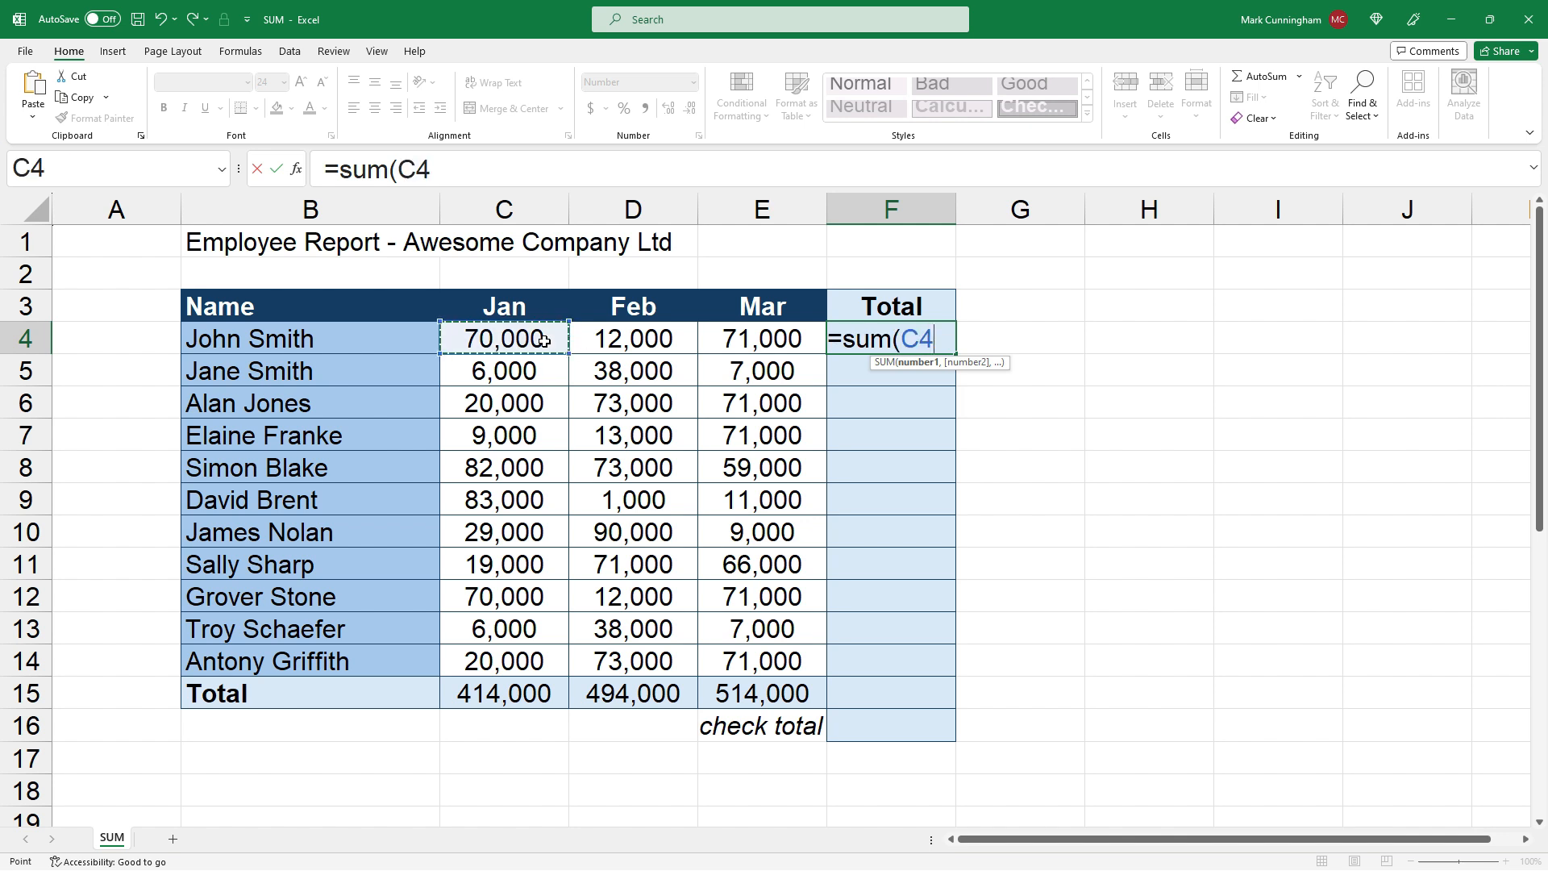
text(,)
click(645, 339)
text(,e4)
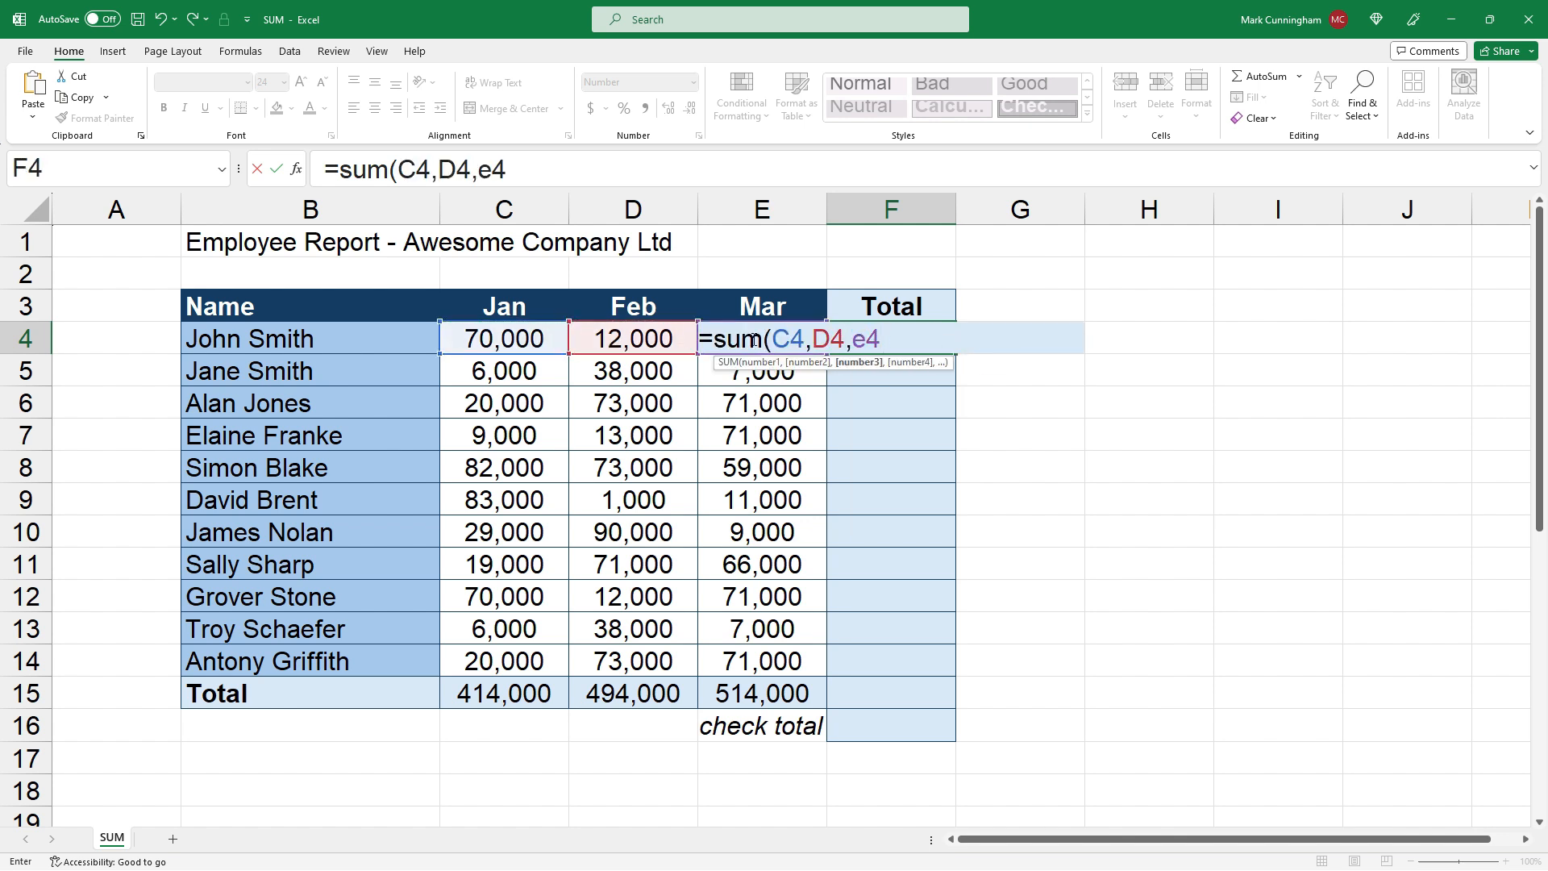
text())
key(Return)
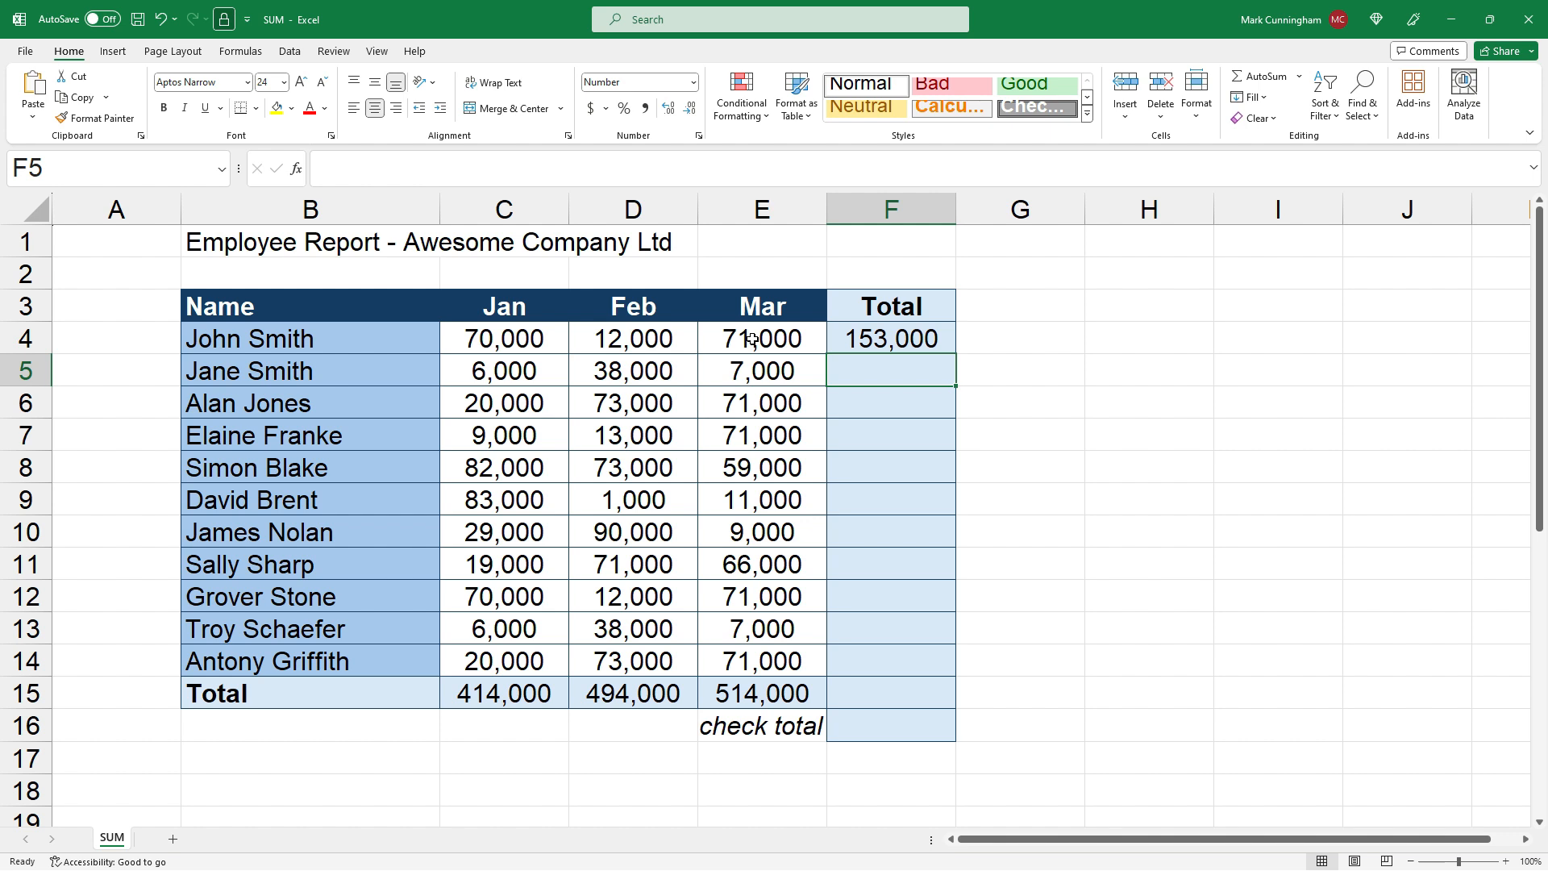
click(854, 334)
click(670, 171)
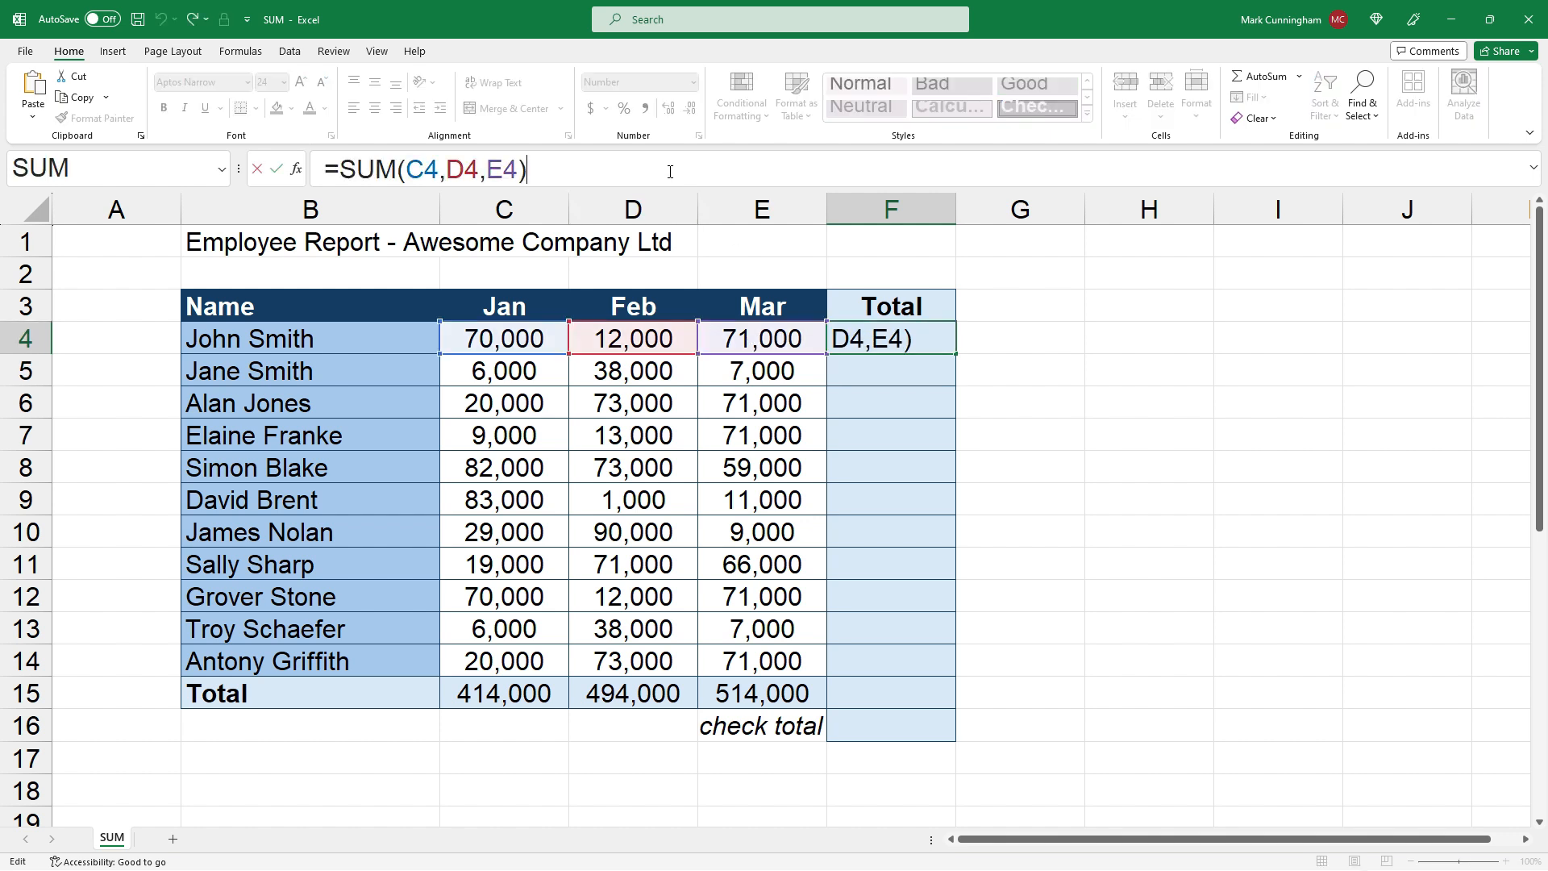
key(Escape)
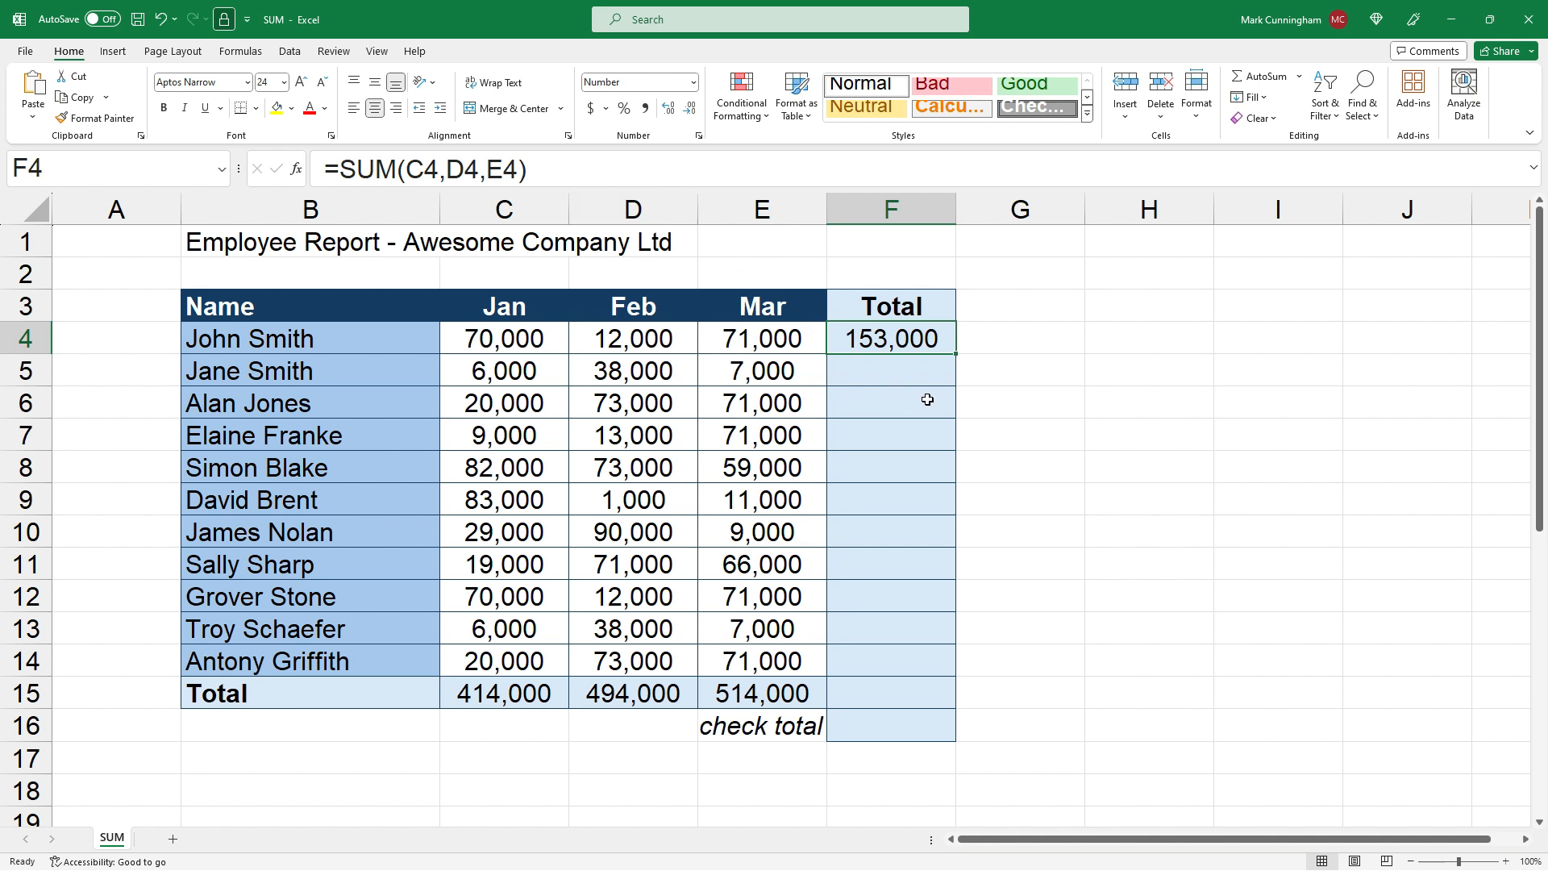
Replace the F4 formula with an AutoSum of C4:E4, fill it down to F14, and review the range used in F14
key(Delete)
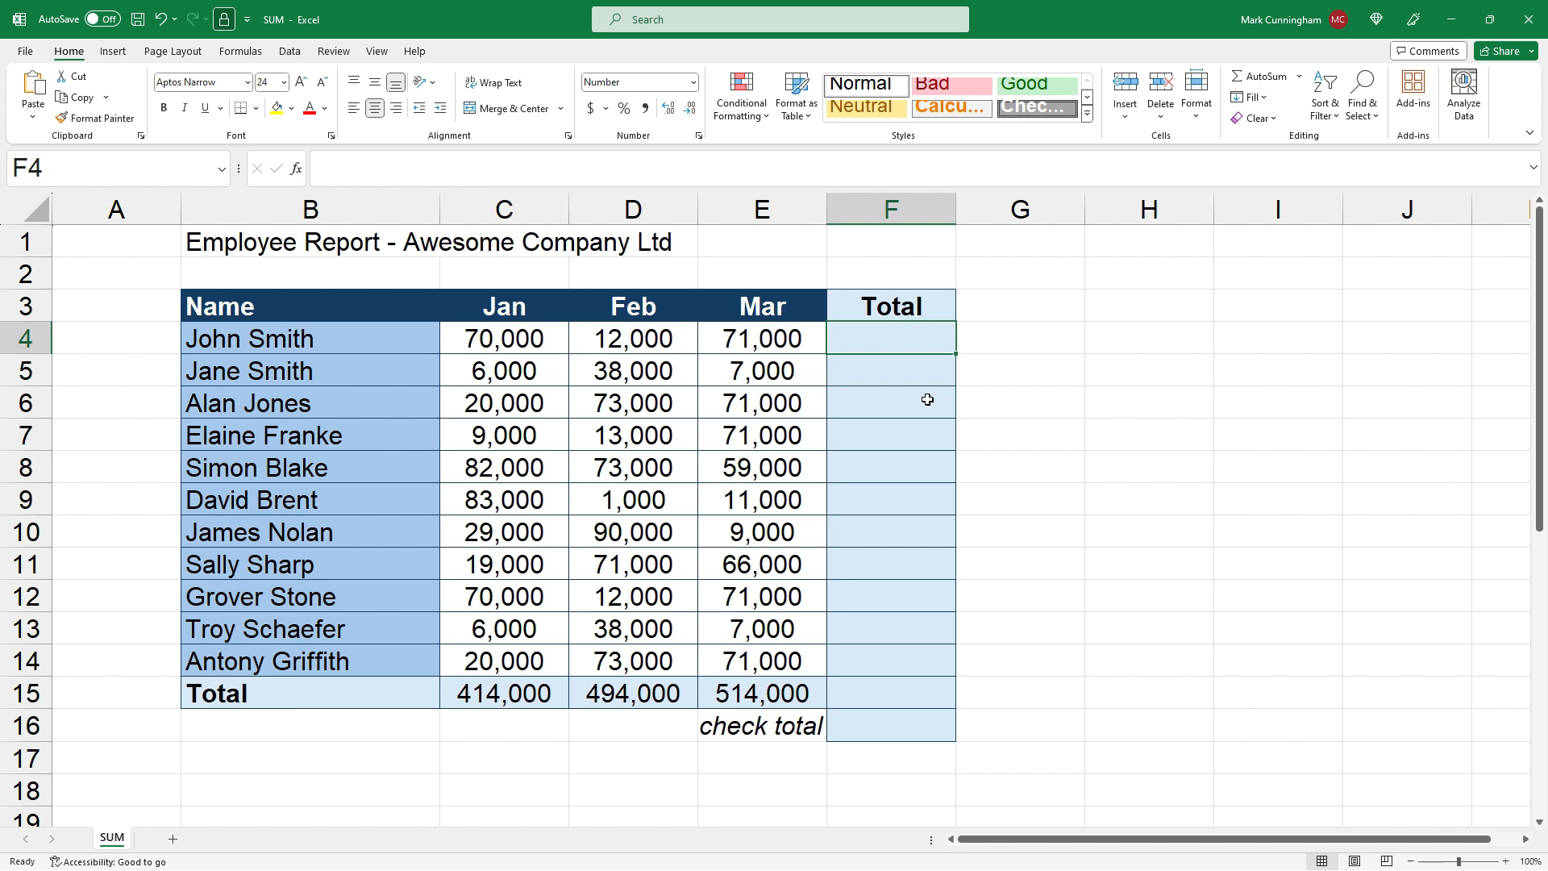
click(1246, 78)
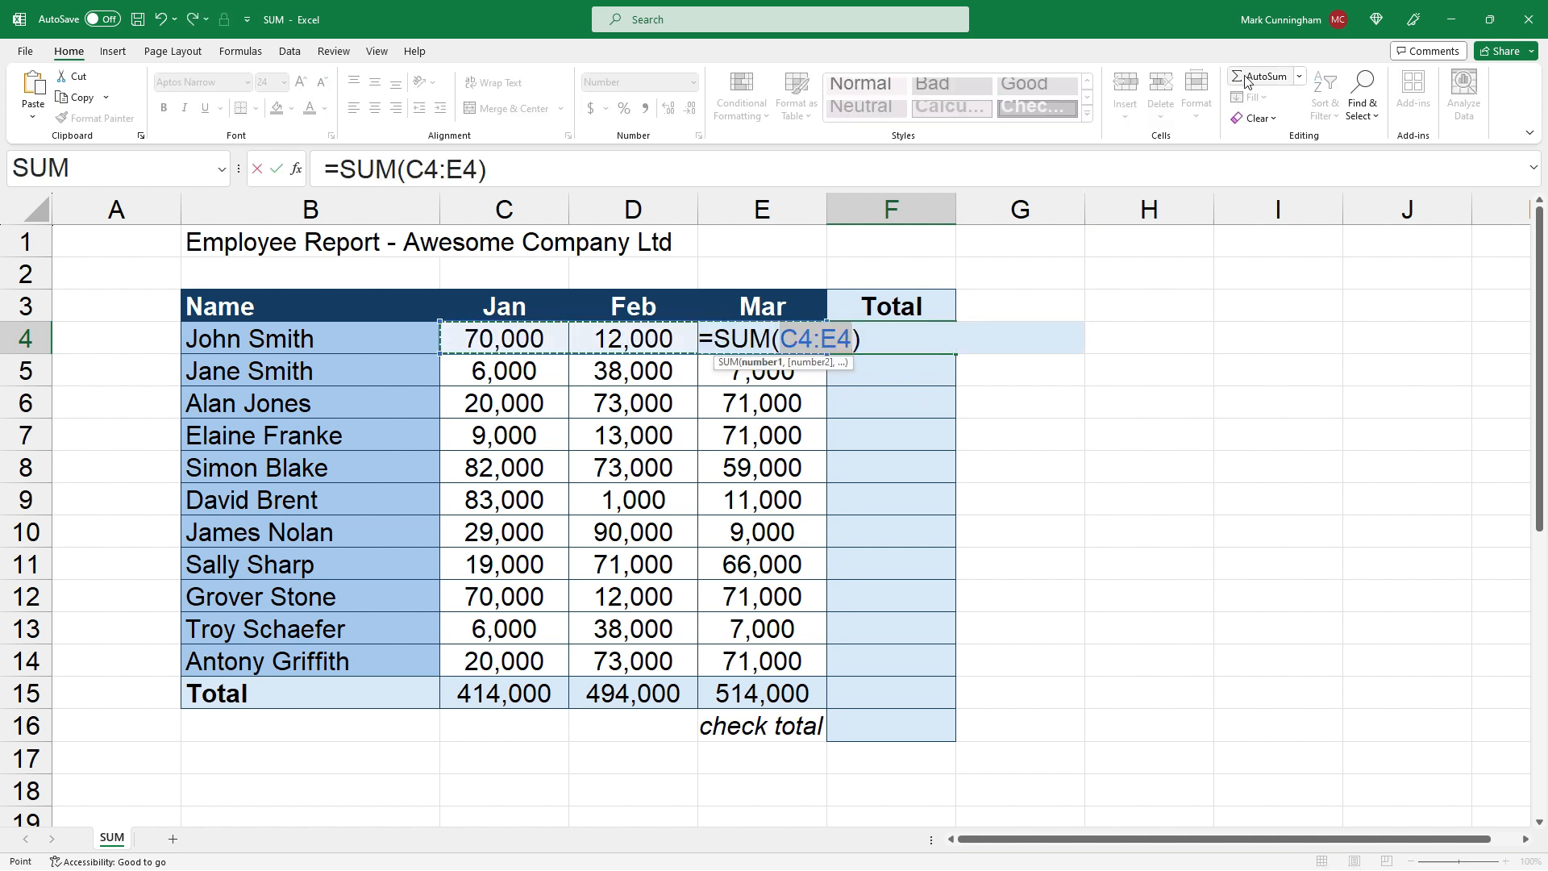
key(Return)
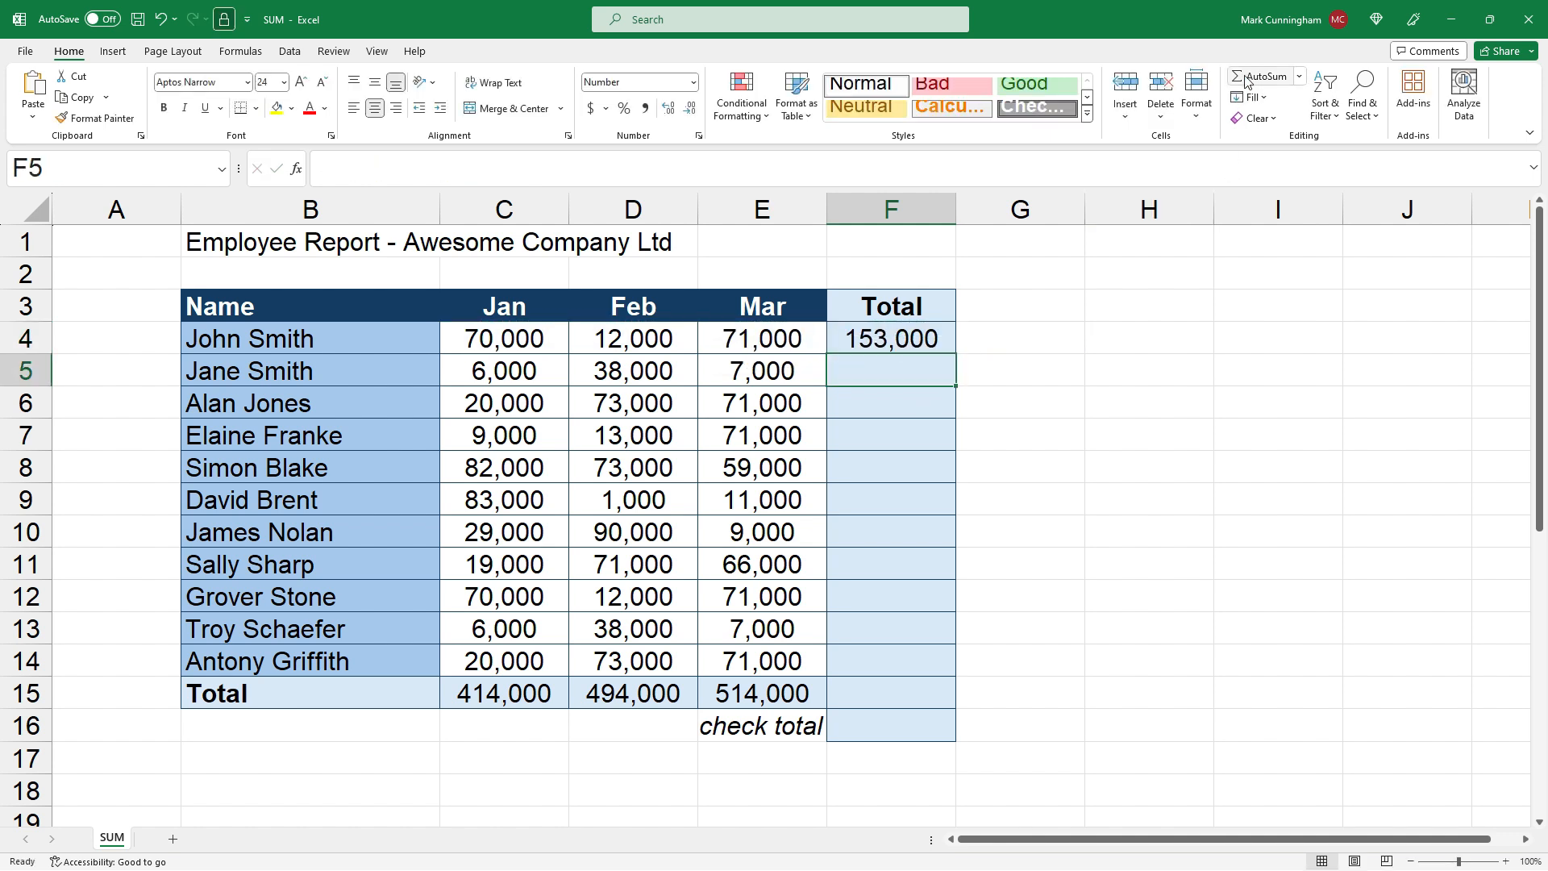
click(935, 346)
drag(956, 353, 950, 676)
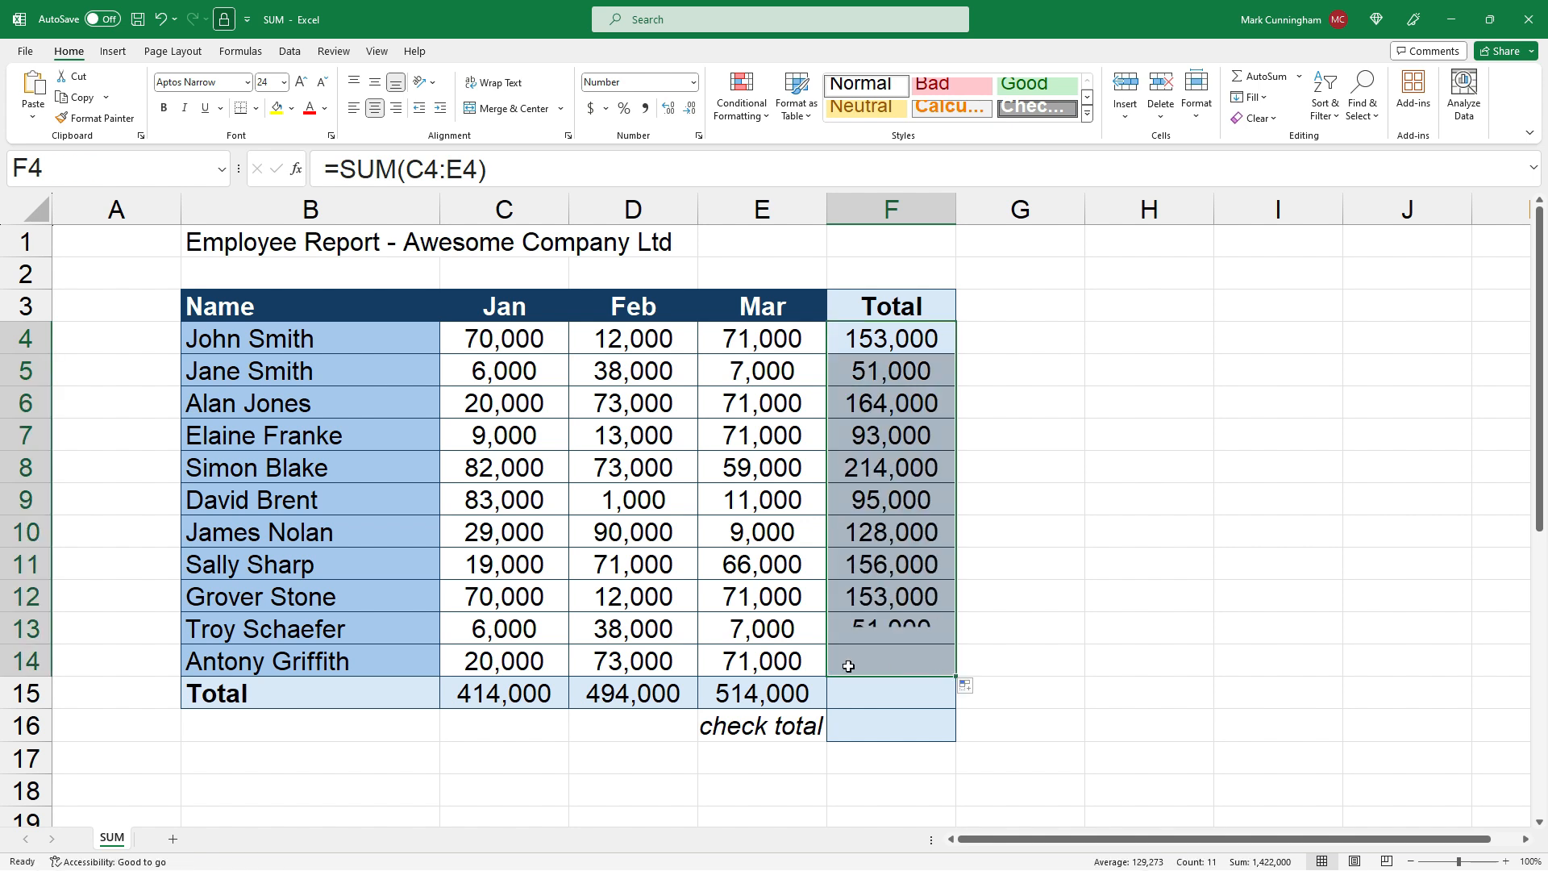
click(849, 650)
key(F2)
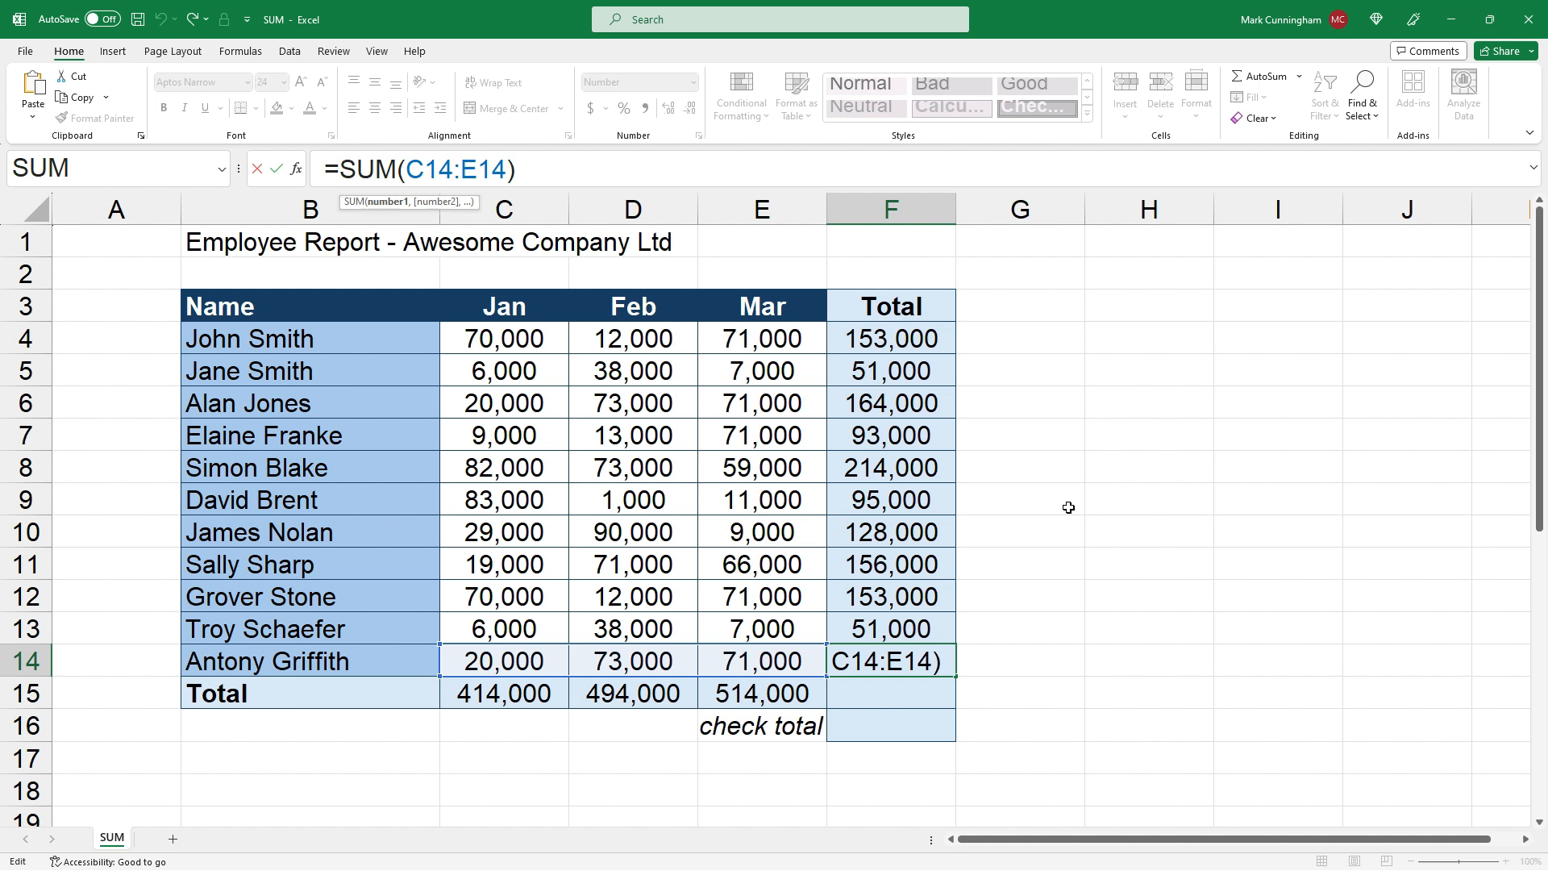
key(Escape)
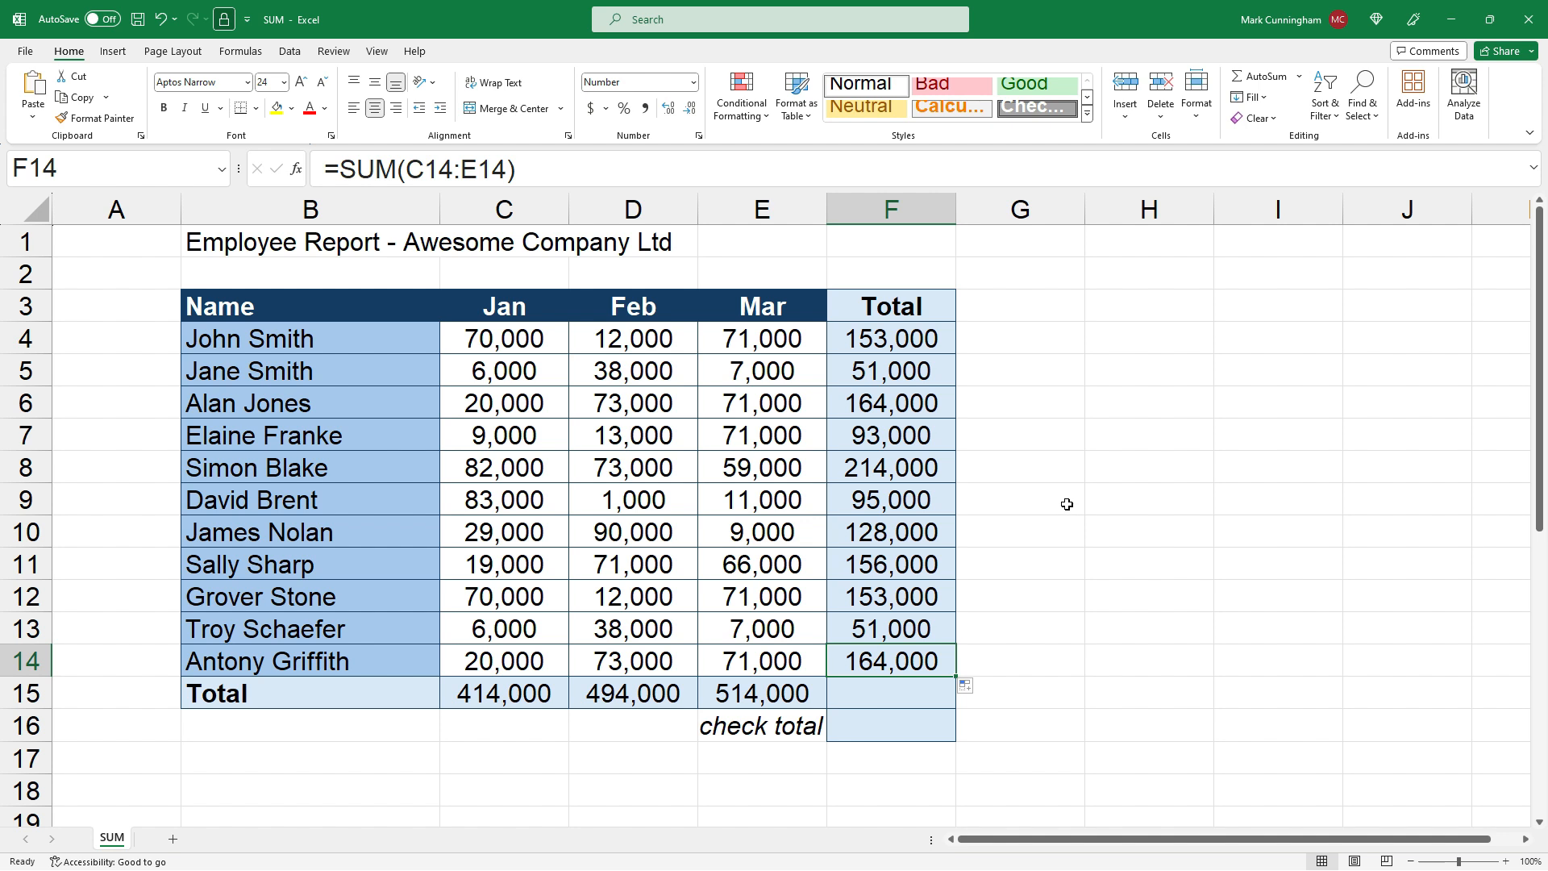
Enter the formula =SUM(C4:E14) in the grand total cell F15 to add all employees' monthly values
click(864, 697)
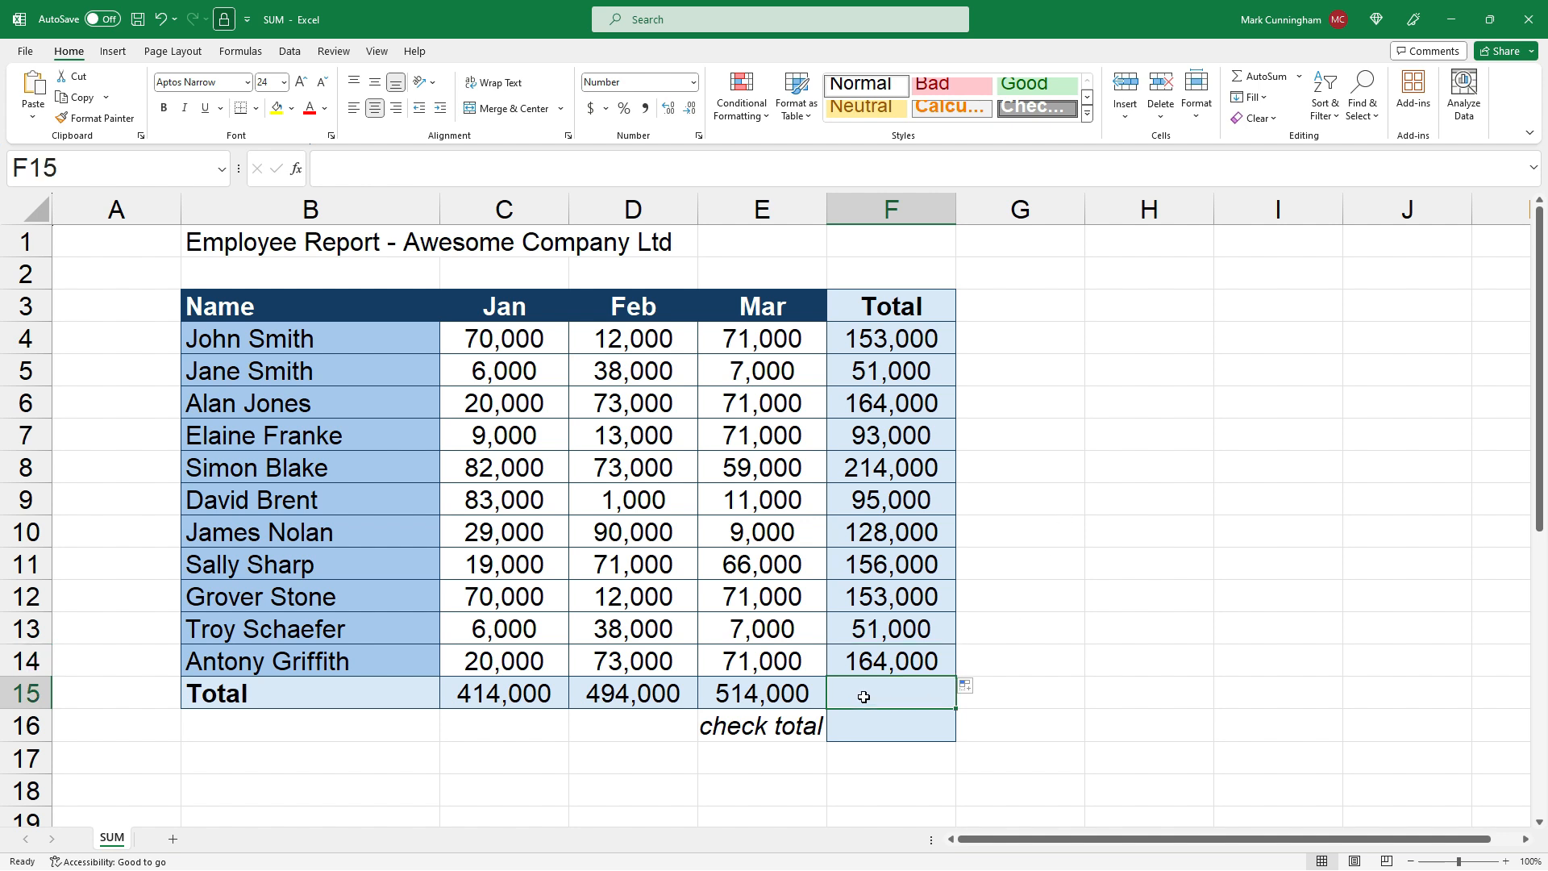
text(=sum()
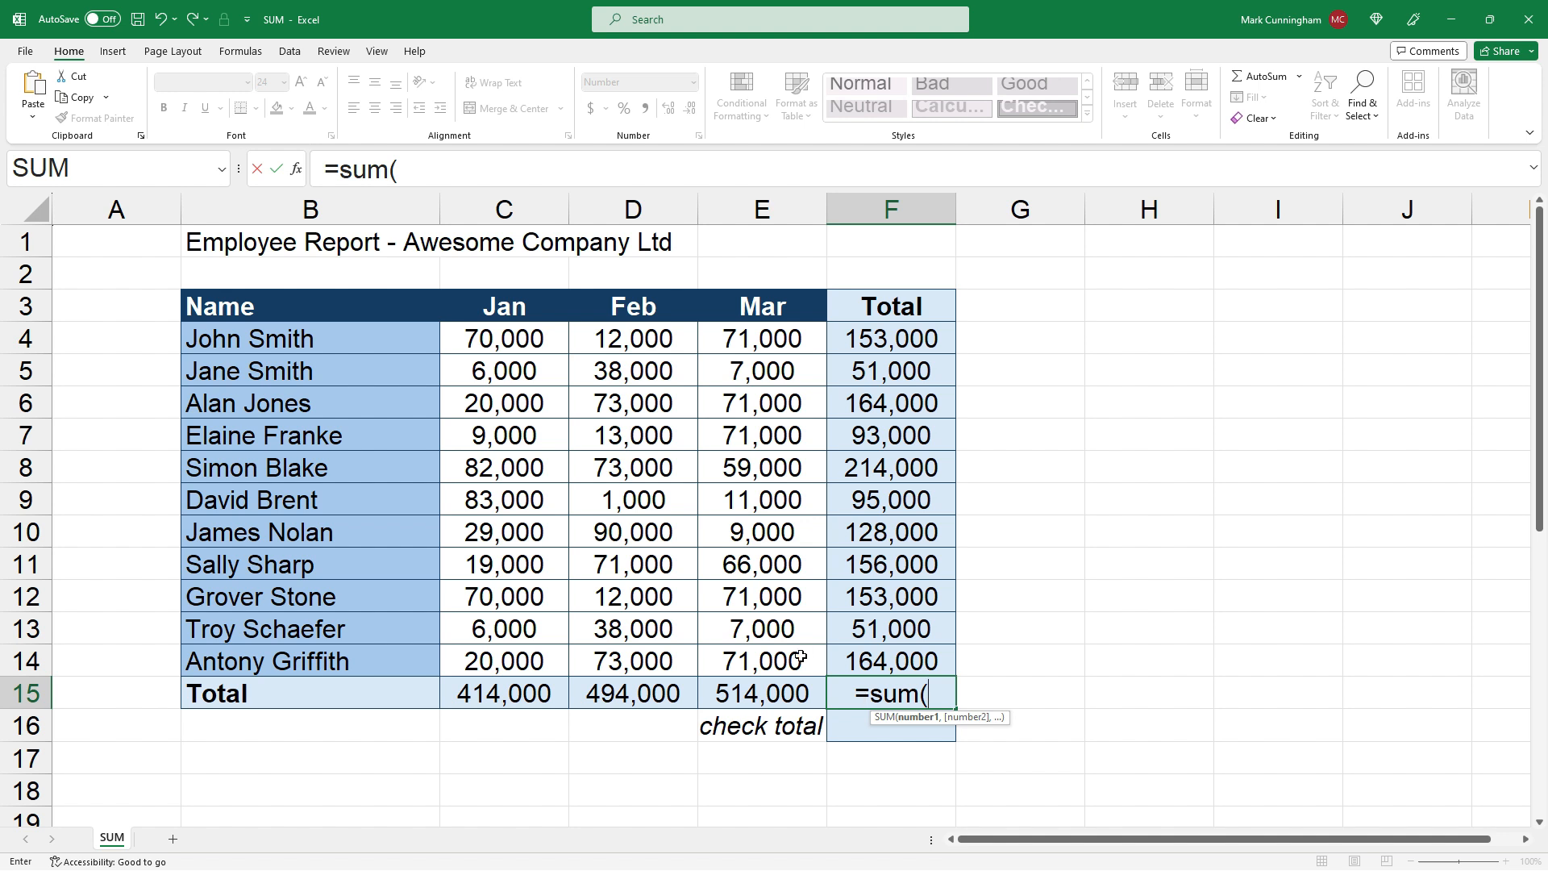
drag(762, 661, 507, 343)
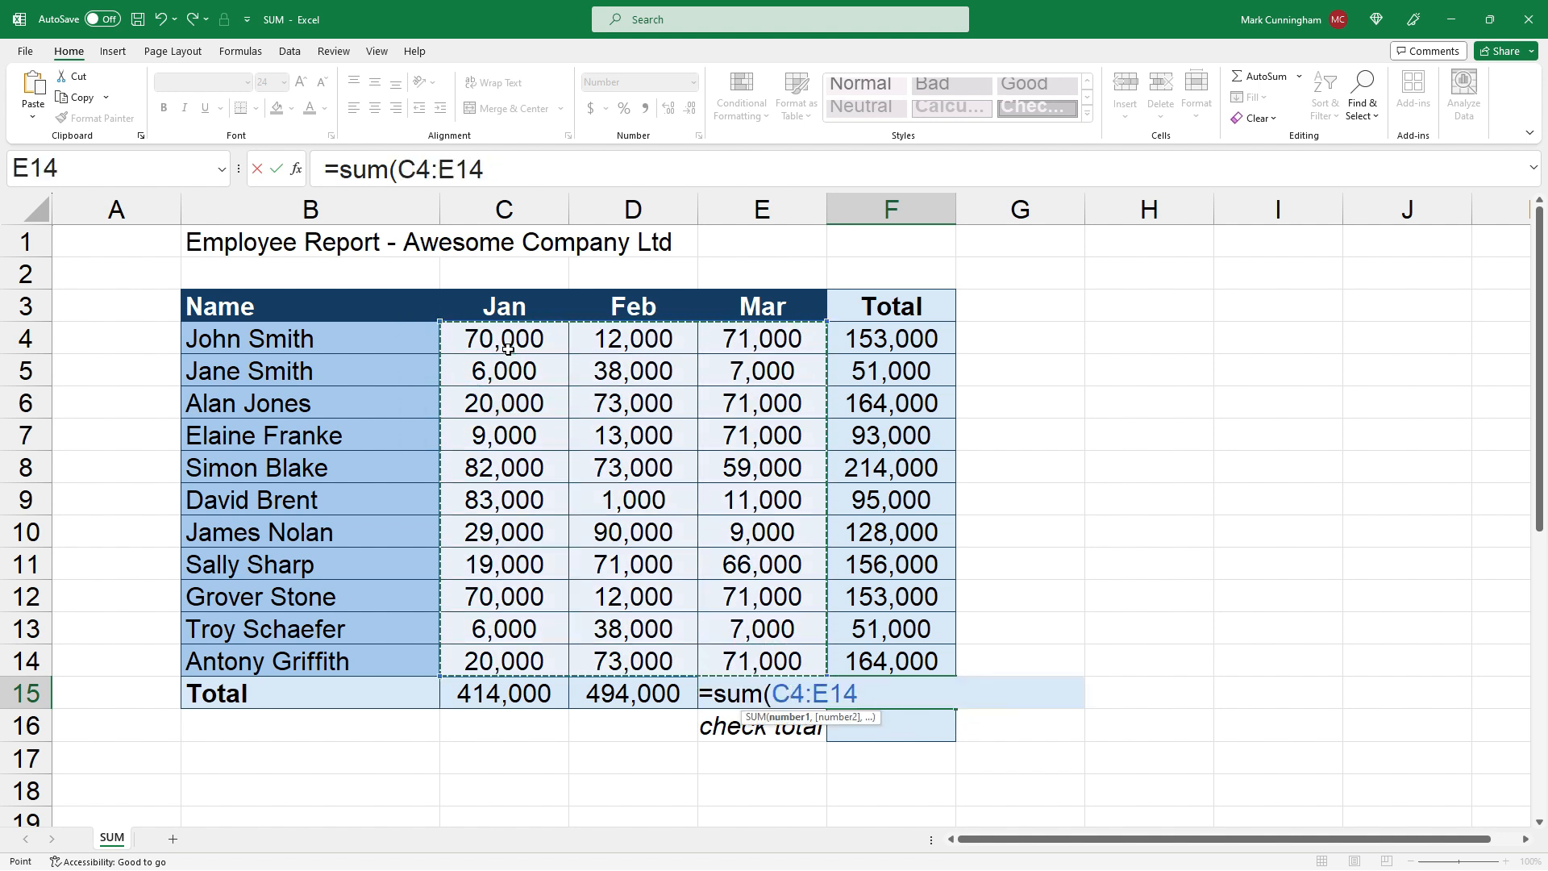
text())
key(Return)
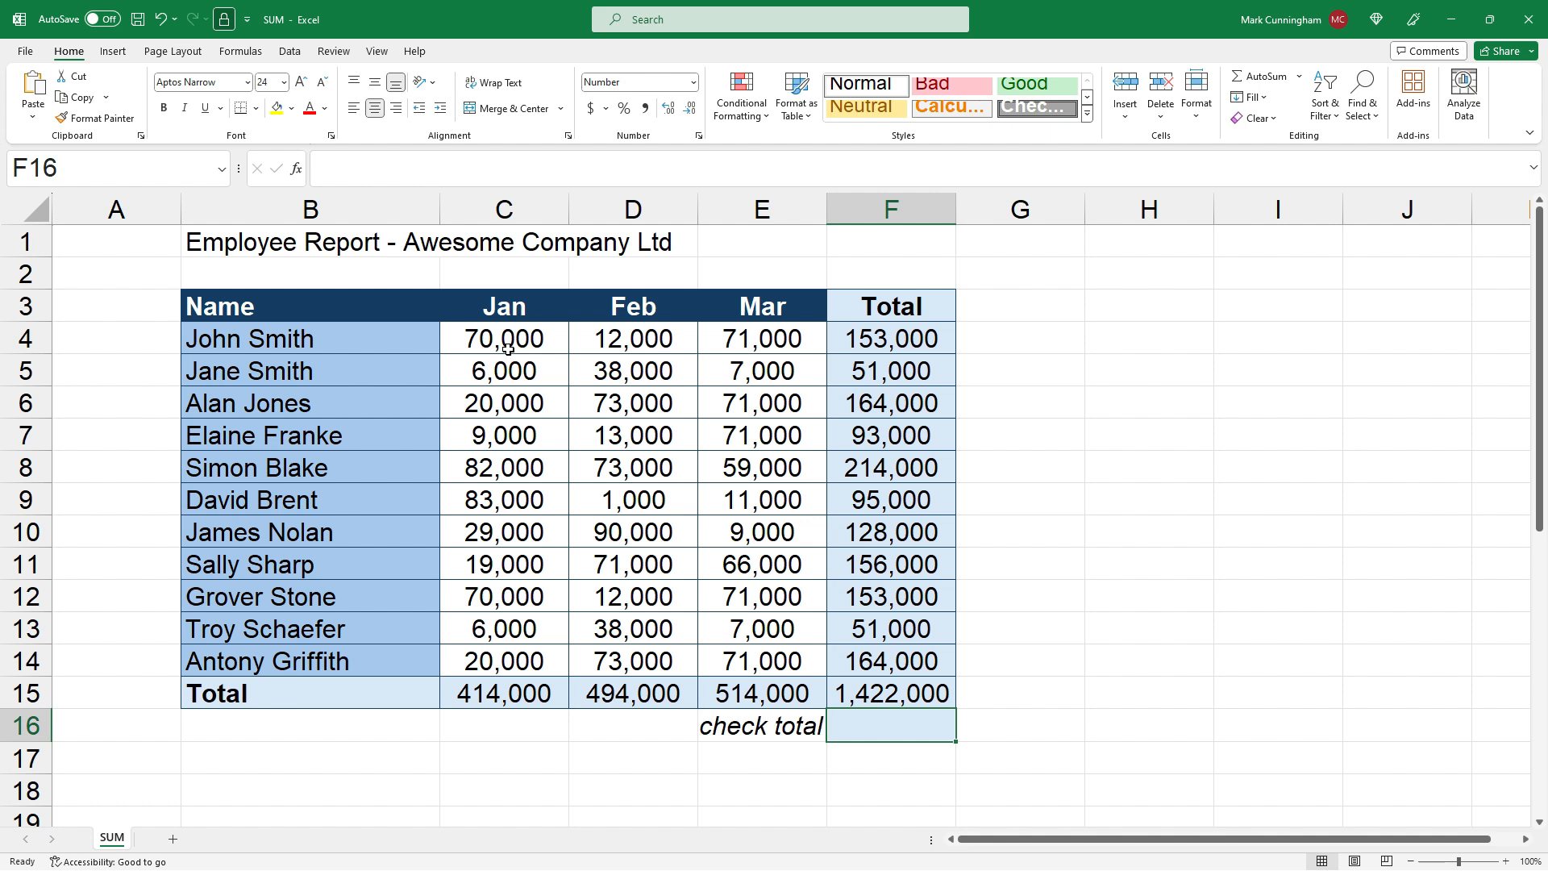
Clear the grand total in F15 and replace it with an AutoSum of the employee totals F4:F14
key(Up)
key(Delete)
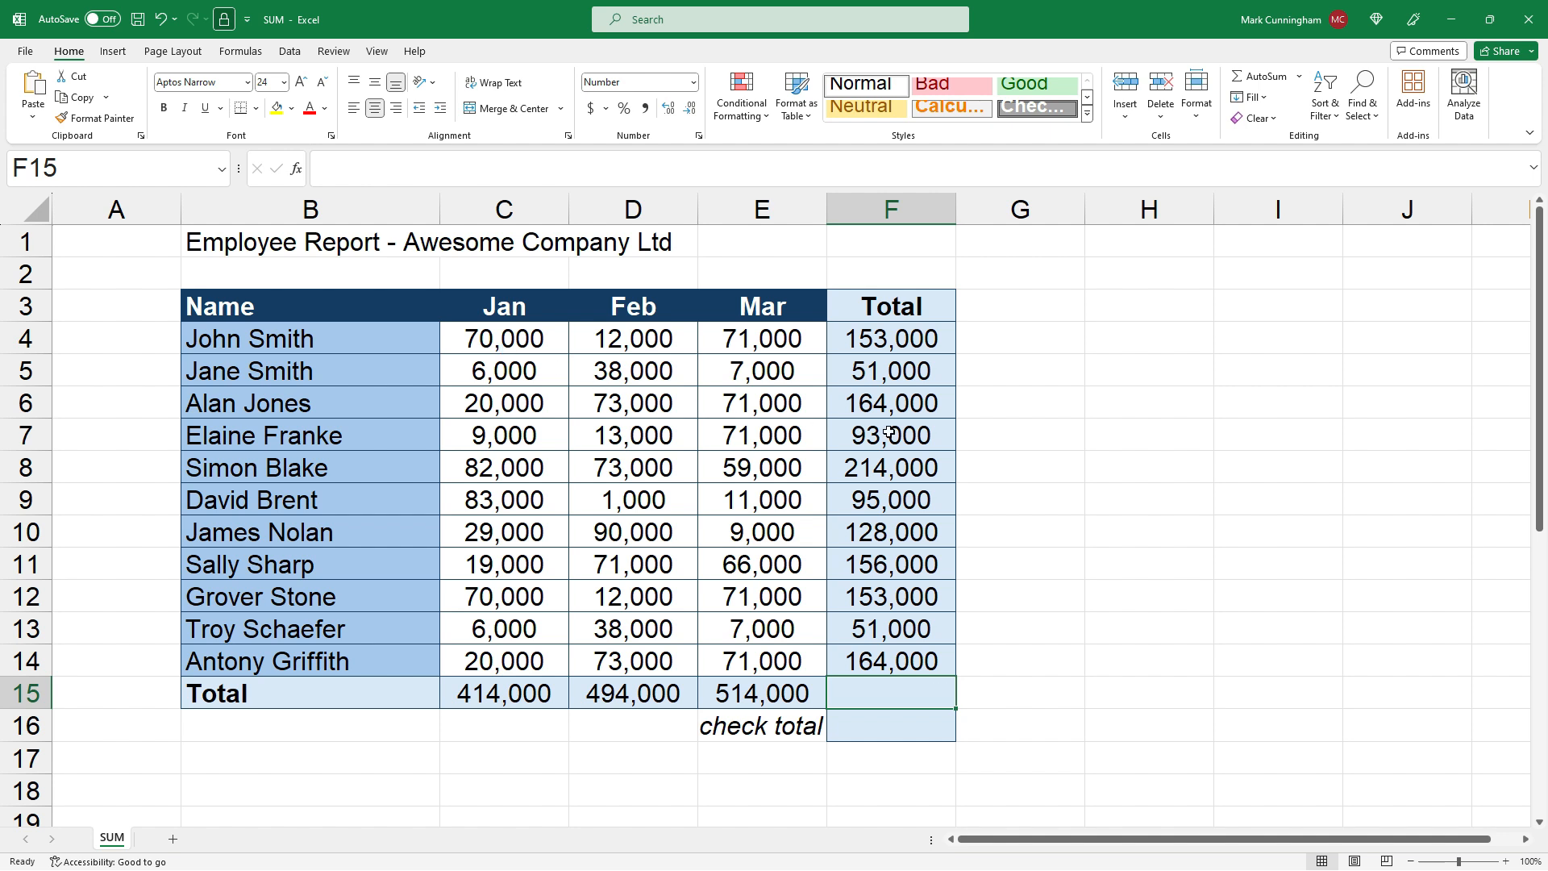
click(1258, 76)
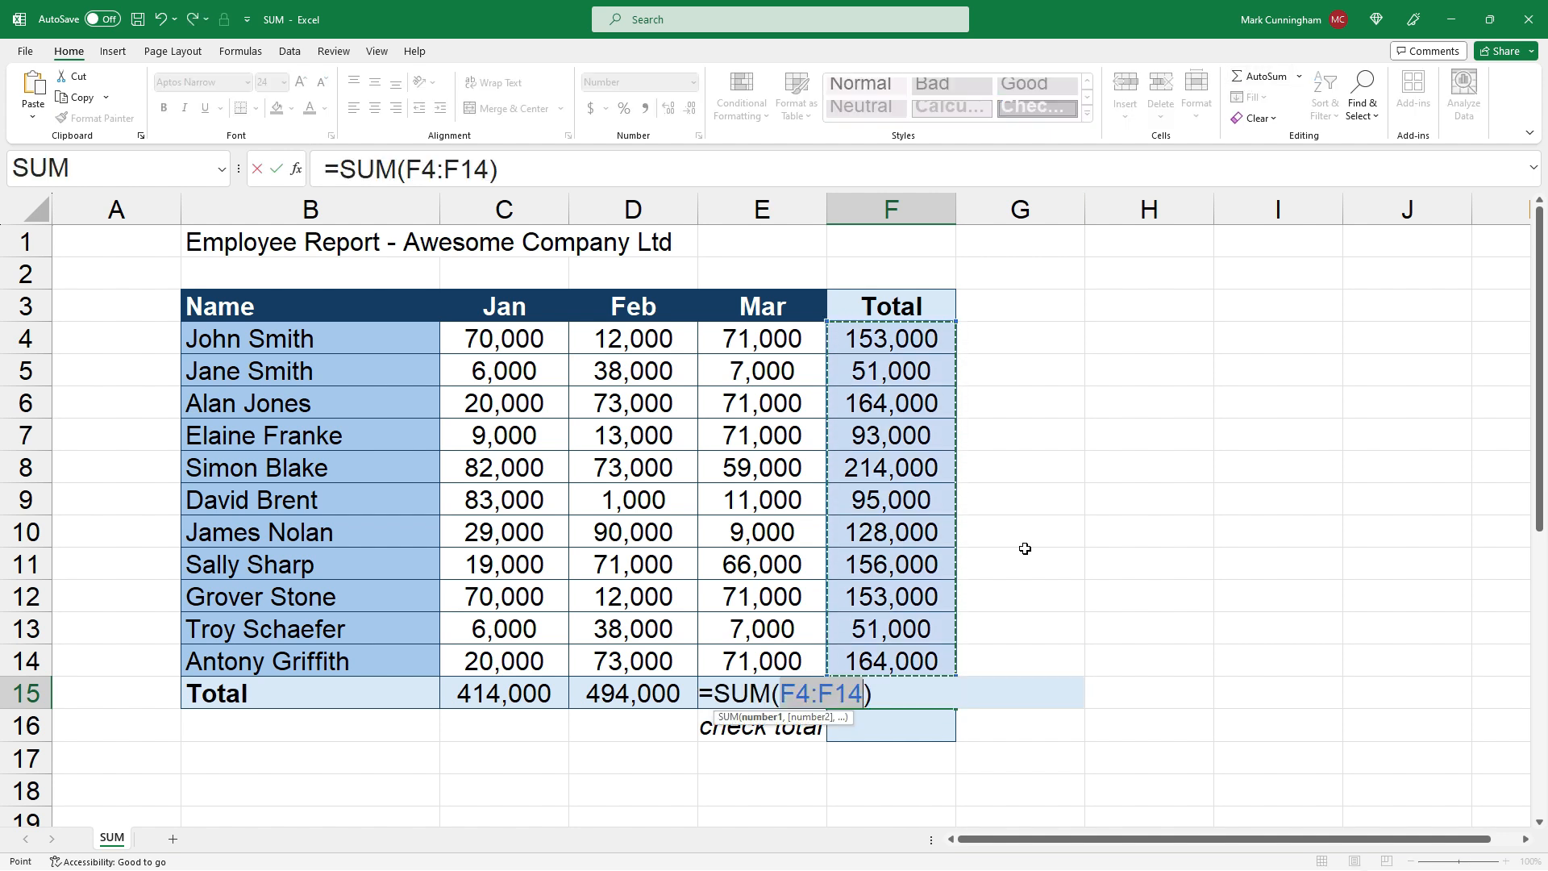
key(Return)
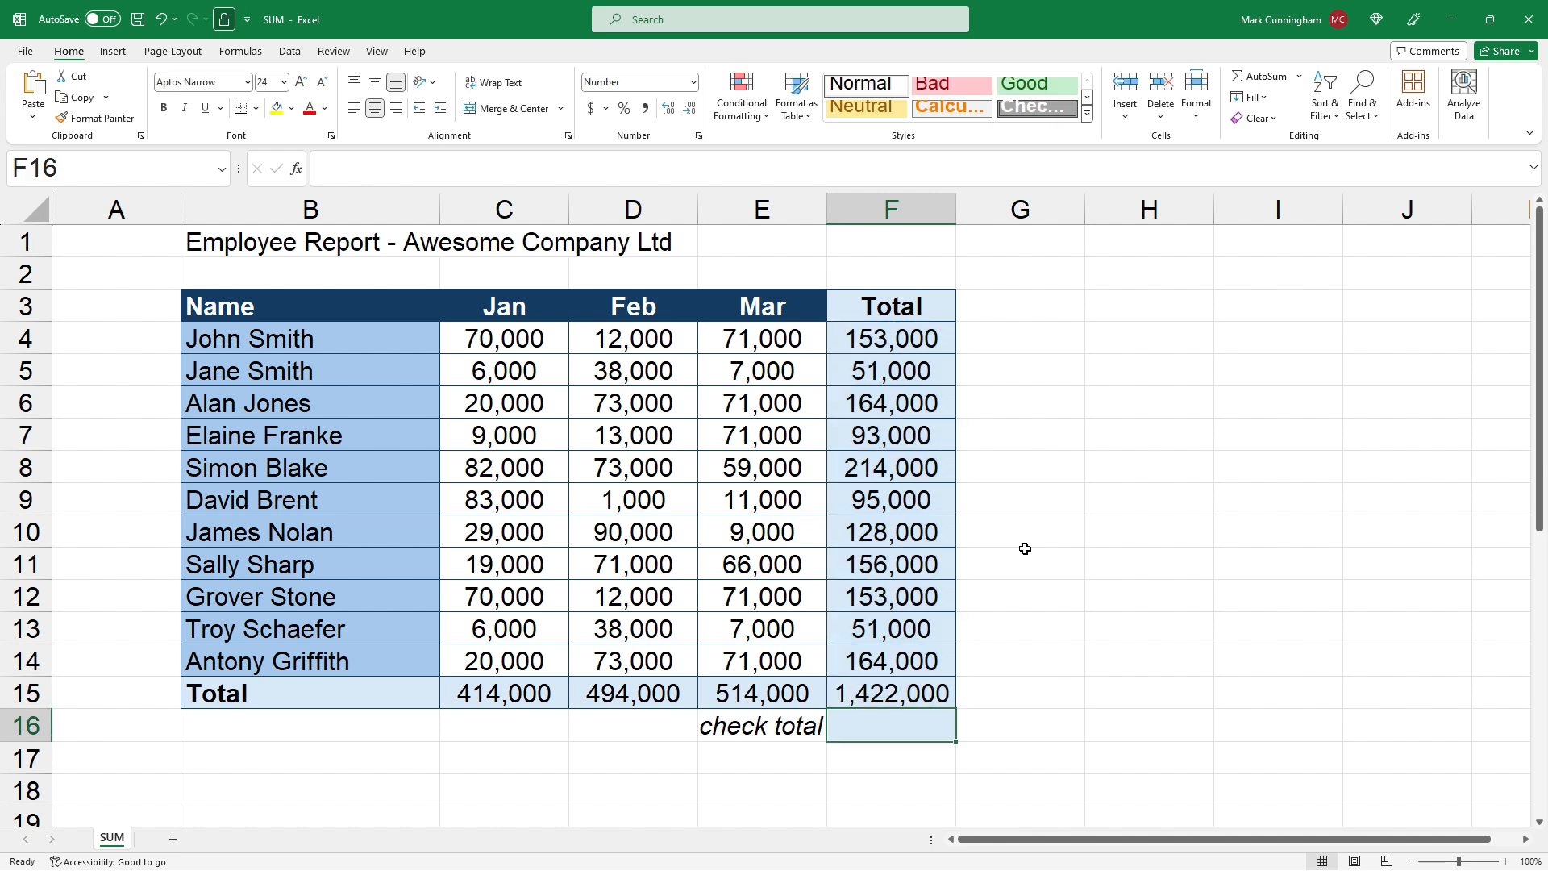
Rebuild the grand total in F15 as an AutoSum of the monthly totals C15:E15 instead
click(897, 692)
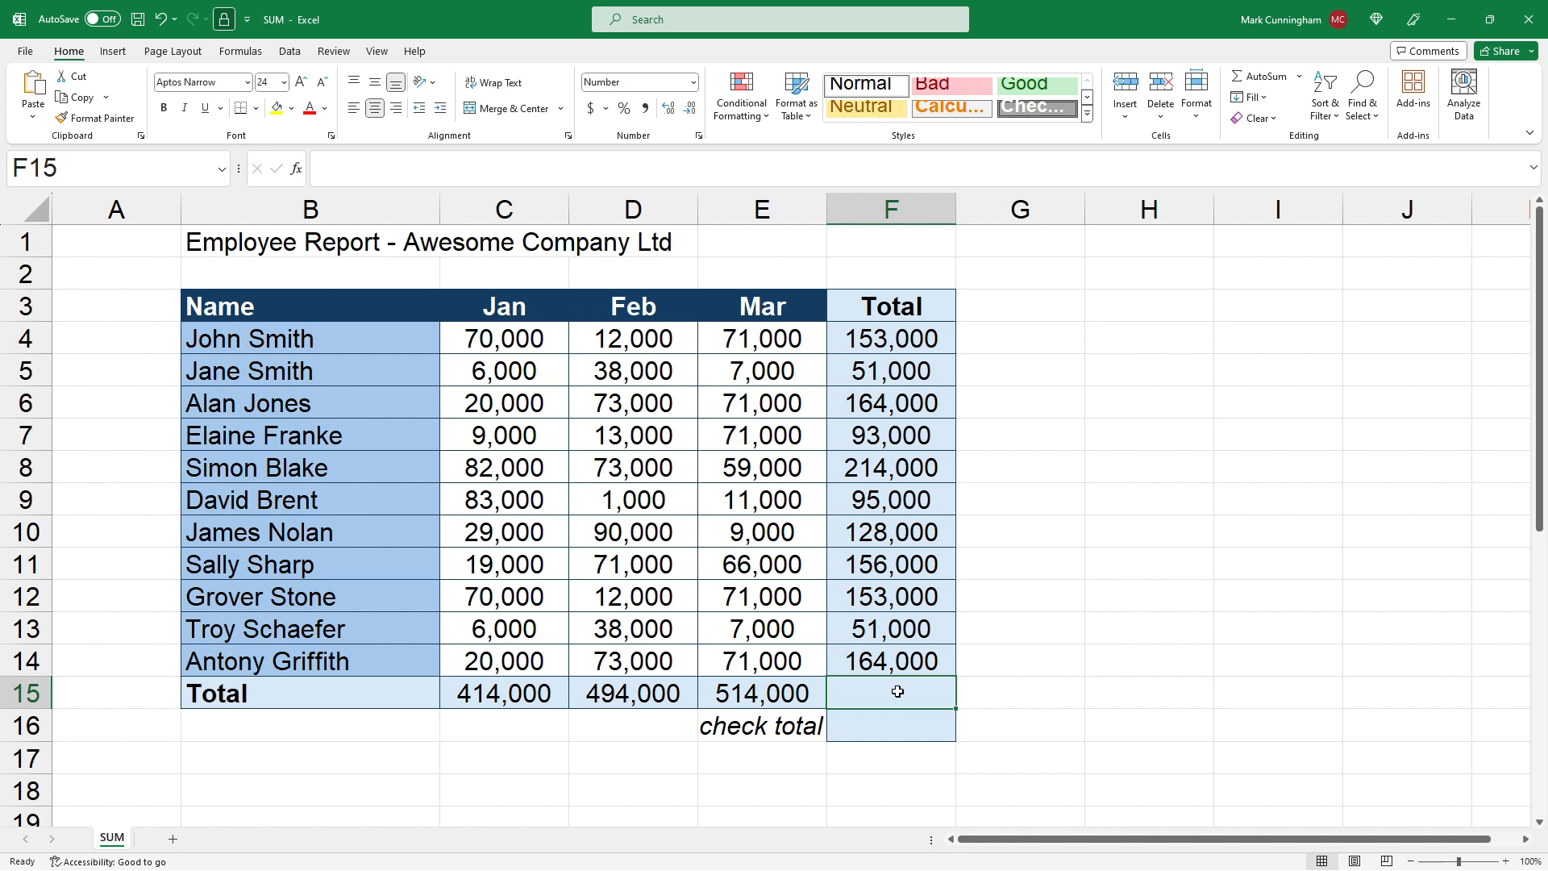
click(1257, 76)
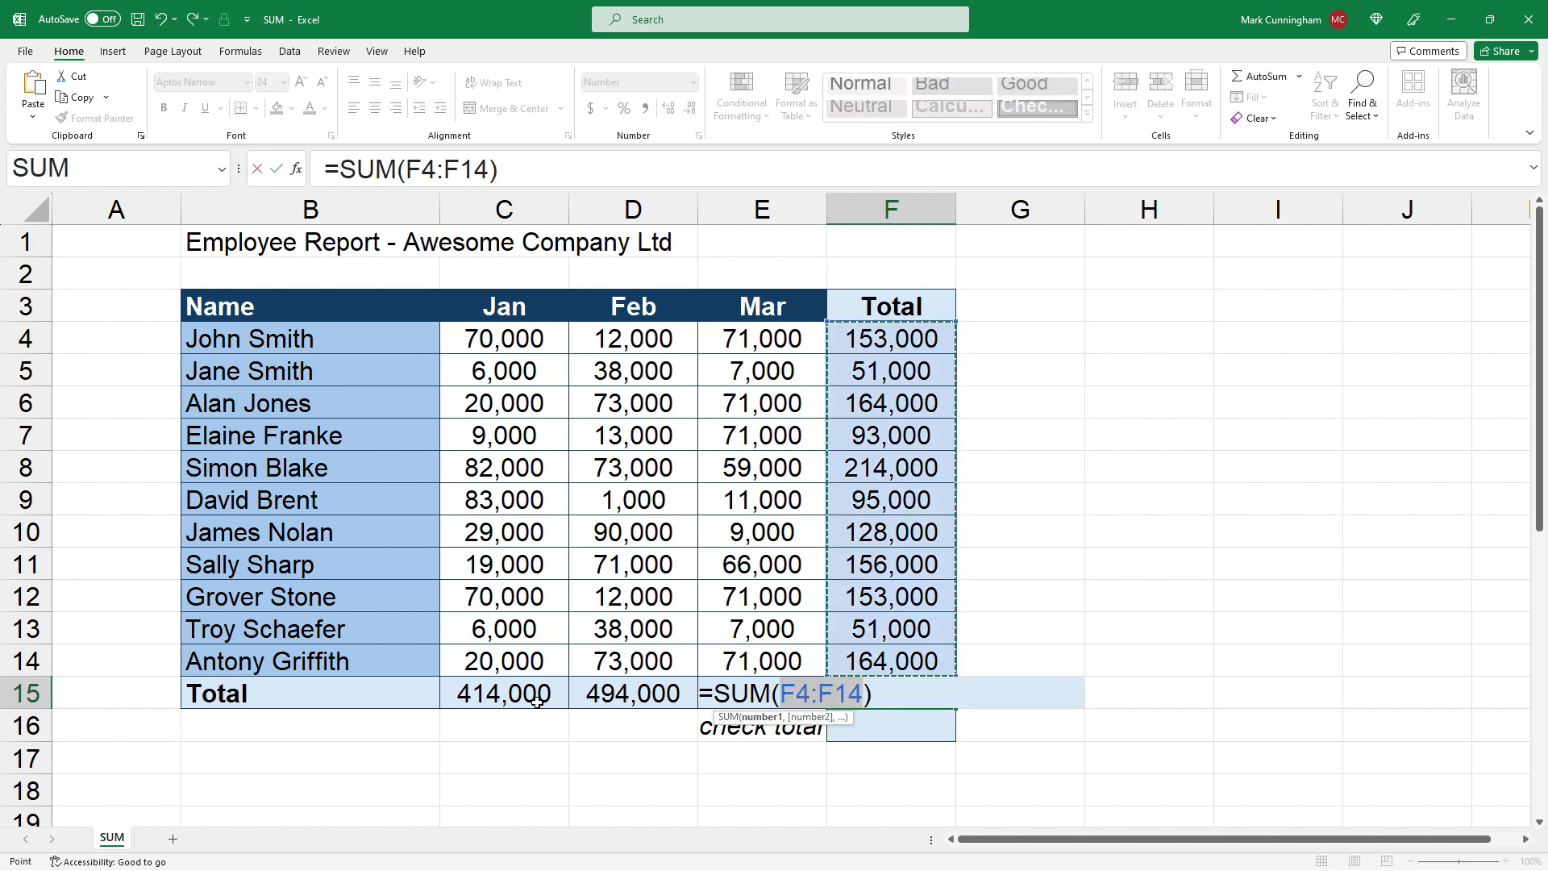
drag(532, 695, 720, 693)
key(Return)
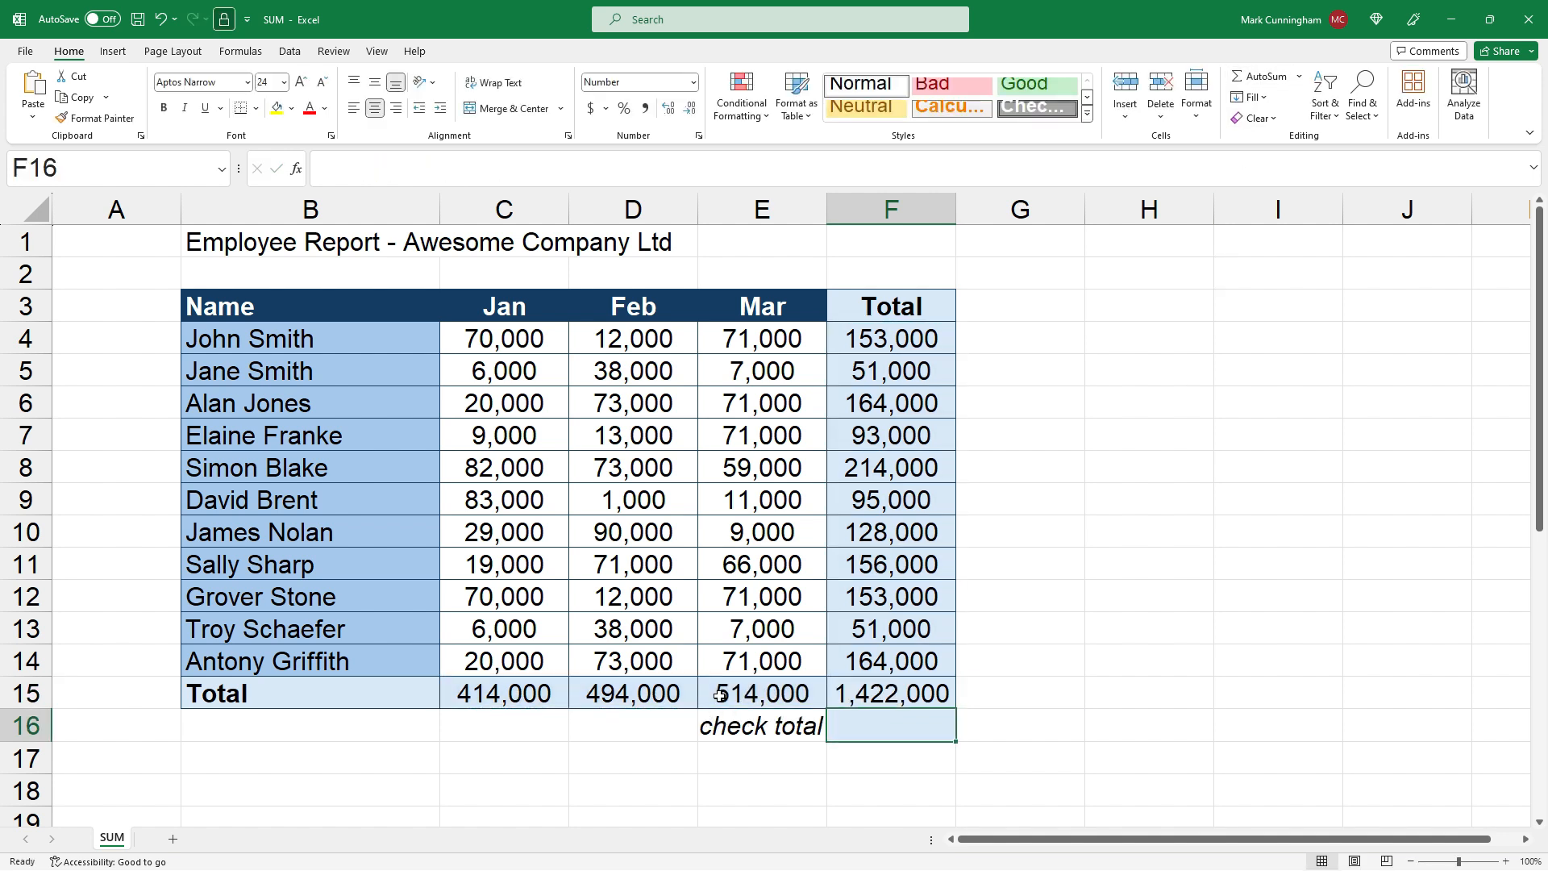
Change the grand total in F15 back to an AutoSum of the employee totals F4:F14
click(878, 690)
key(Delete)
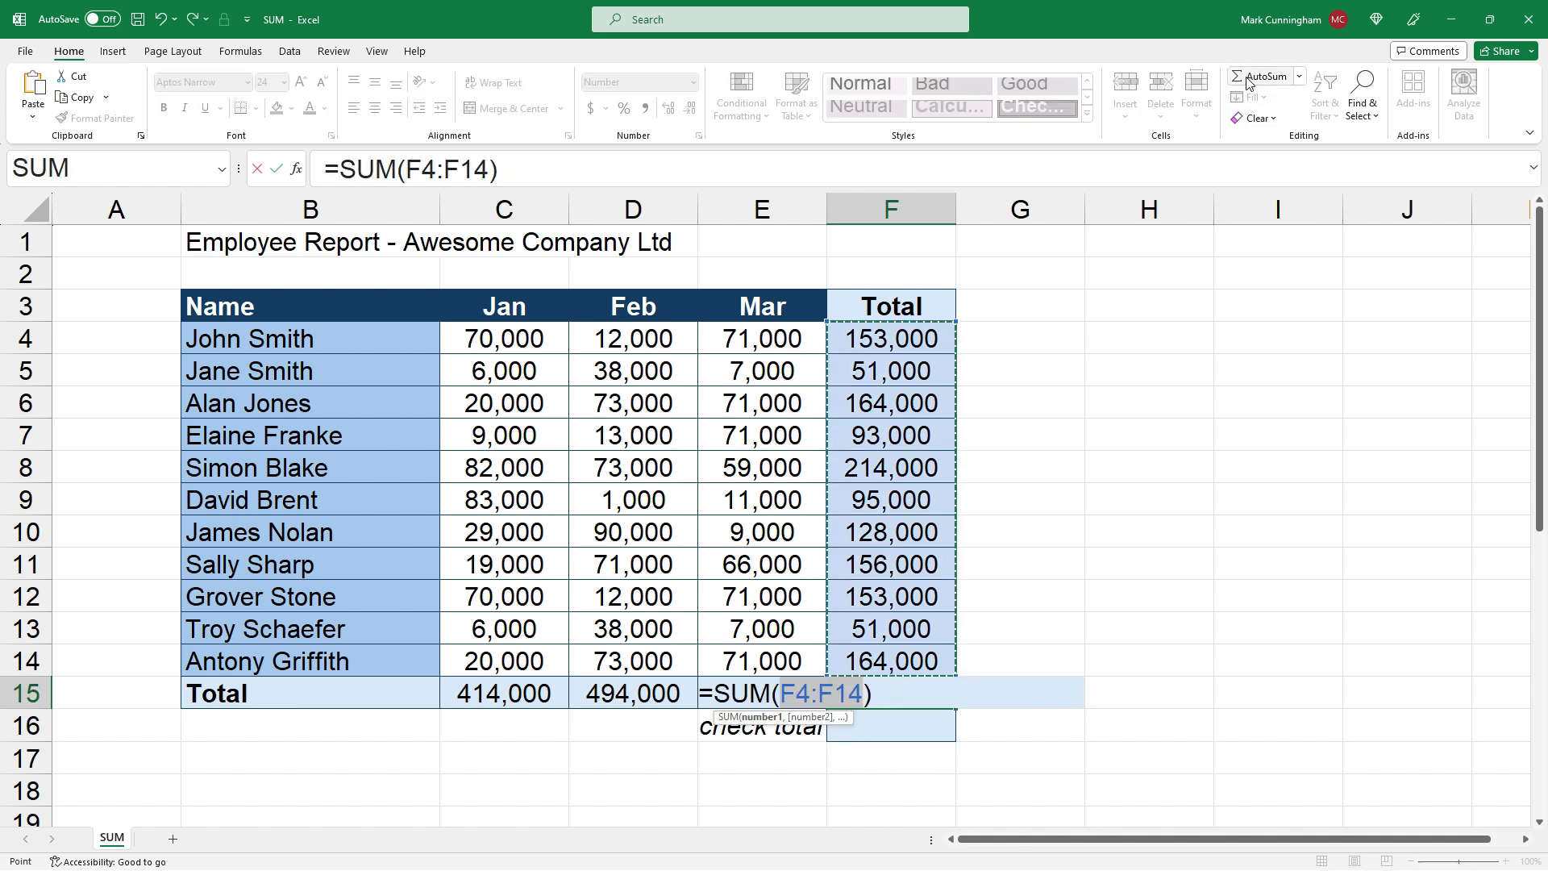
key(Return)
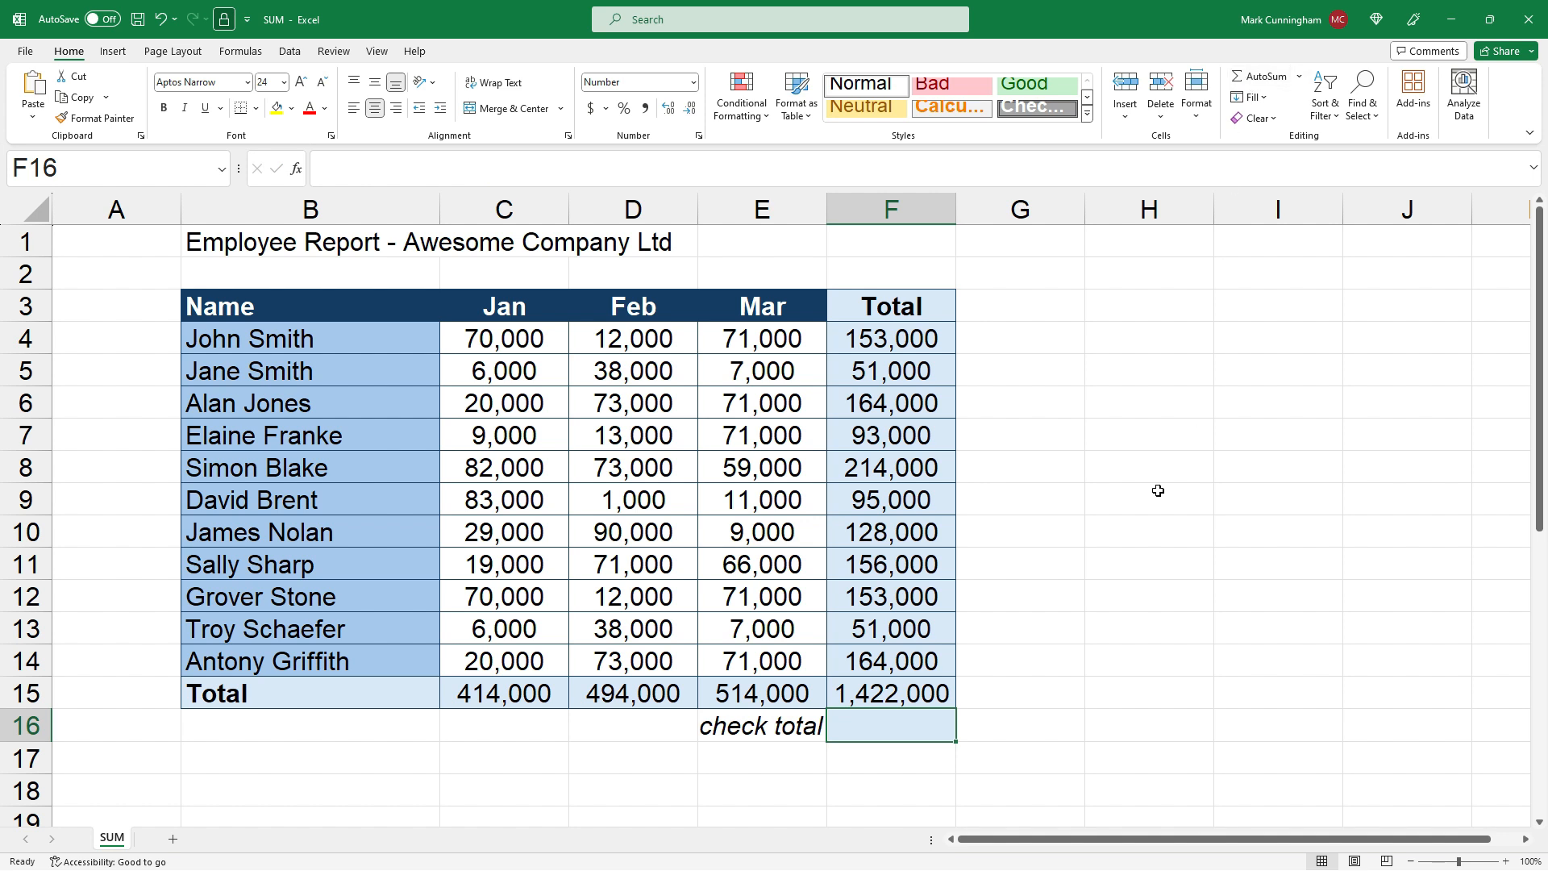
Add a check total in F16 with an AutoSum of the monthly totals C15:E15
click(1256, 79)
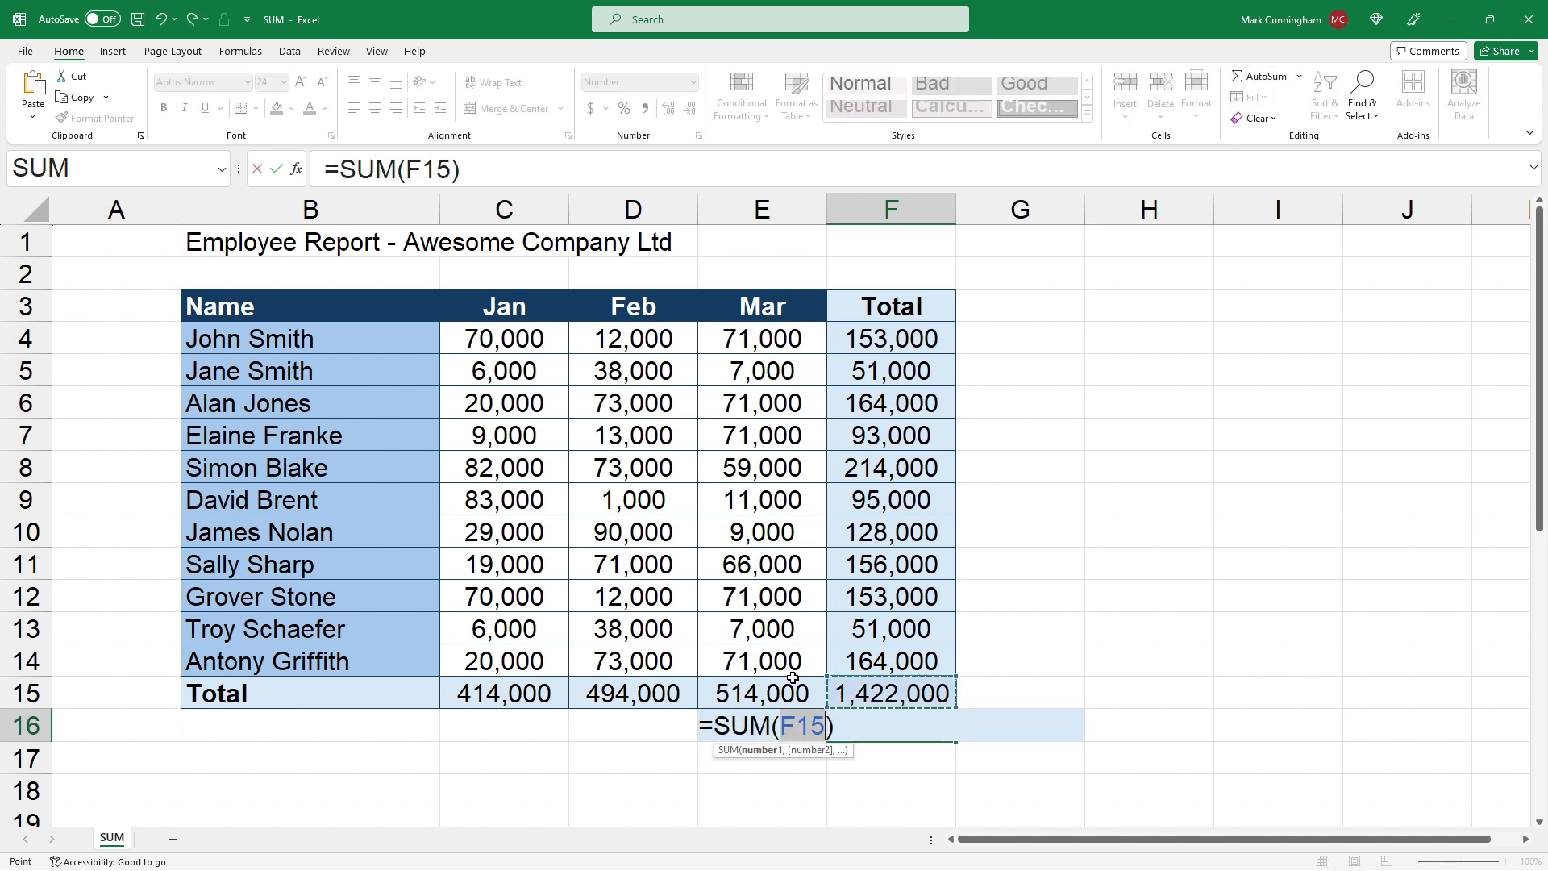
drag(492, 693, 730, 691)
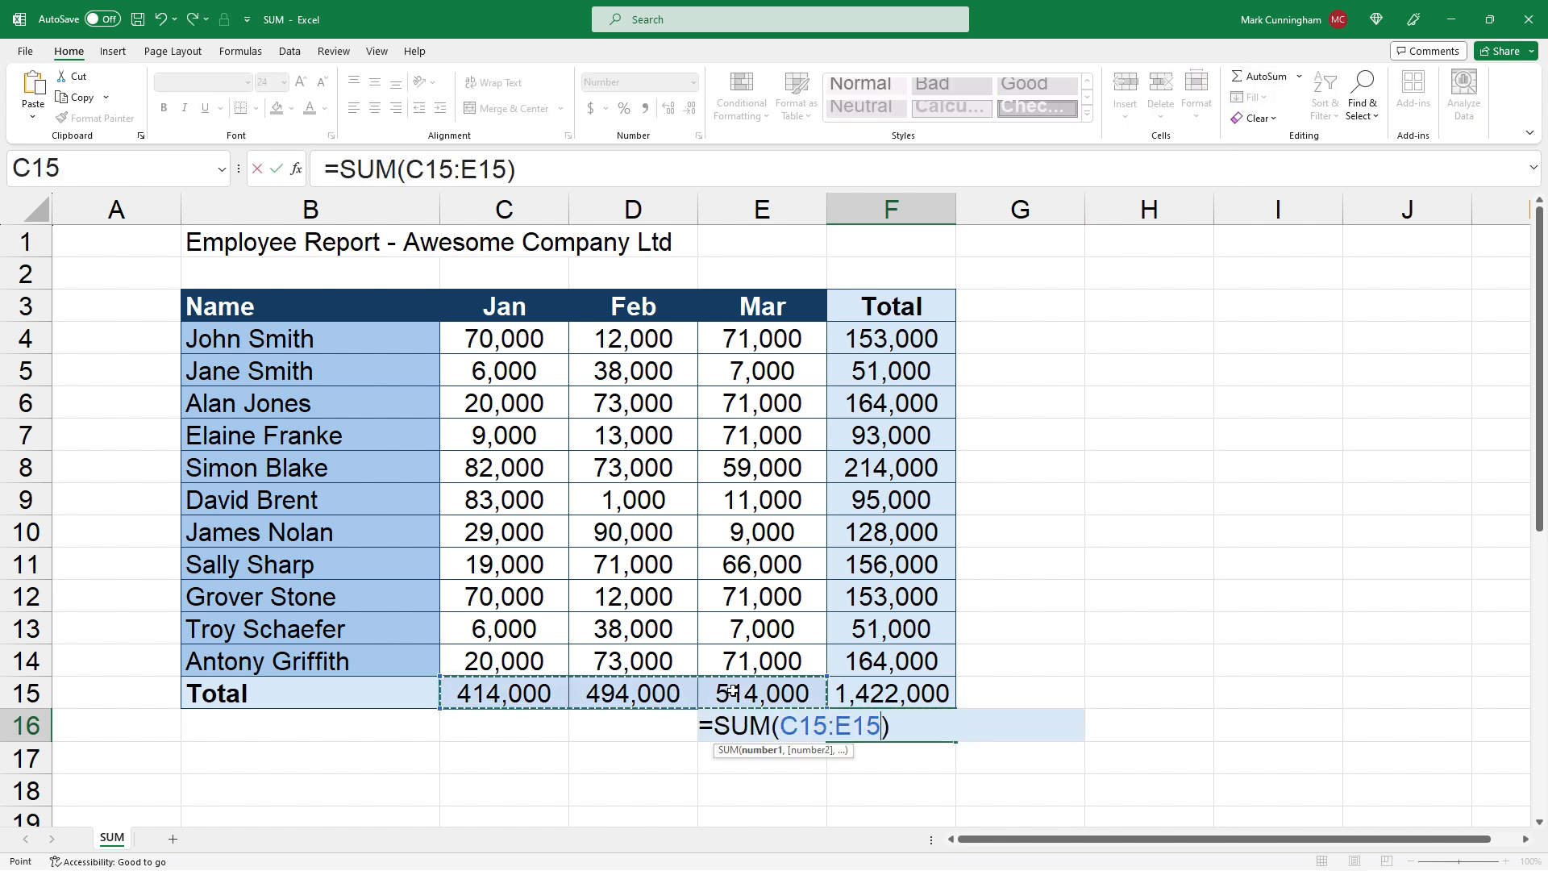
key(Return)
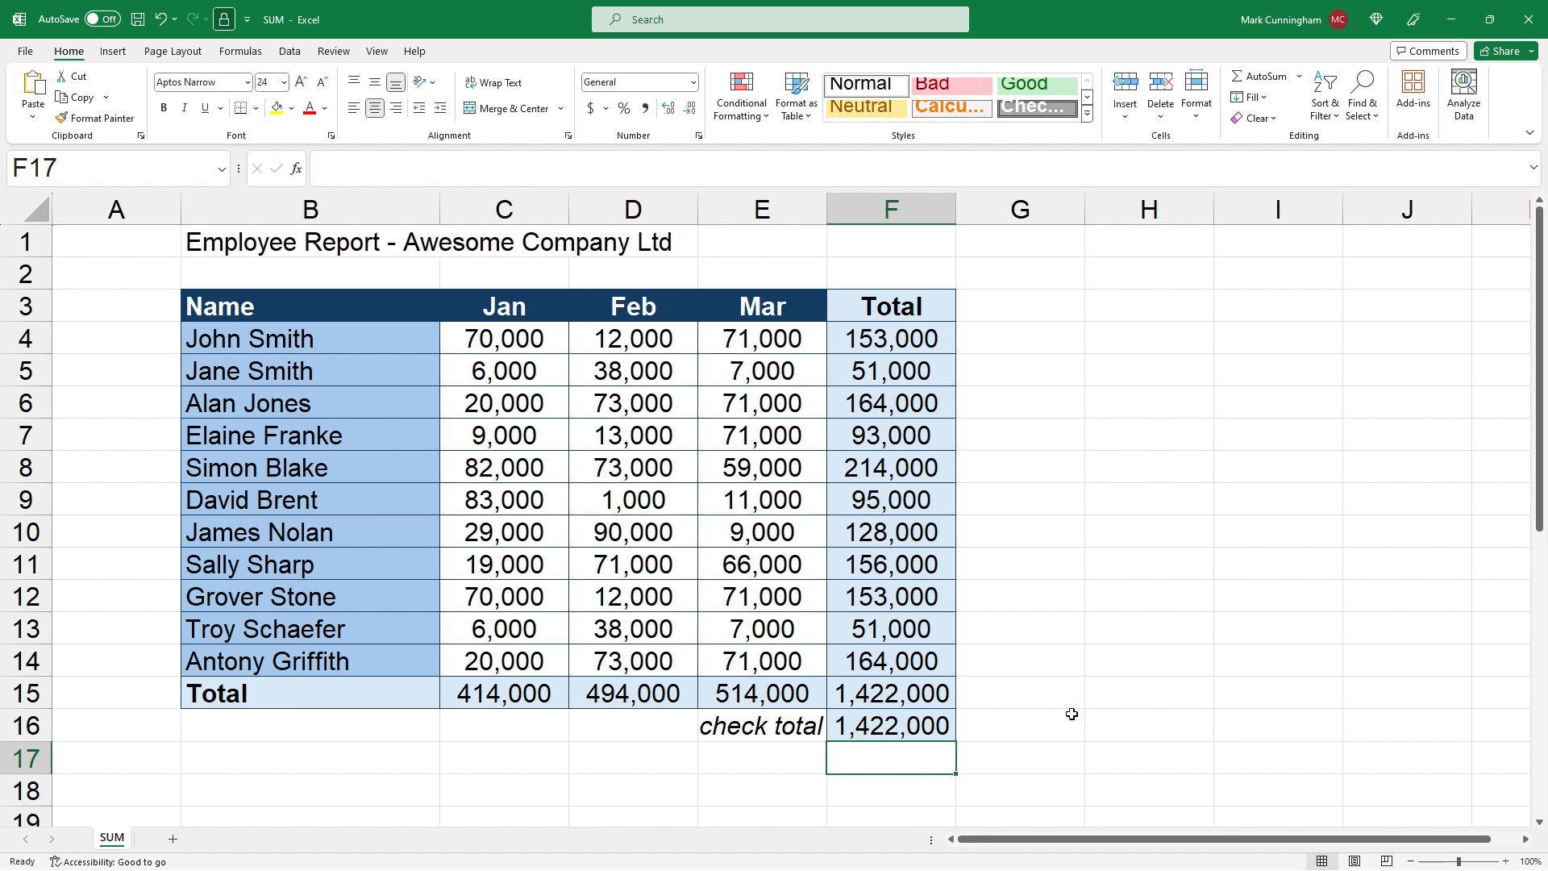
click(1111, 702)
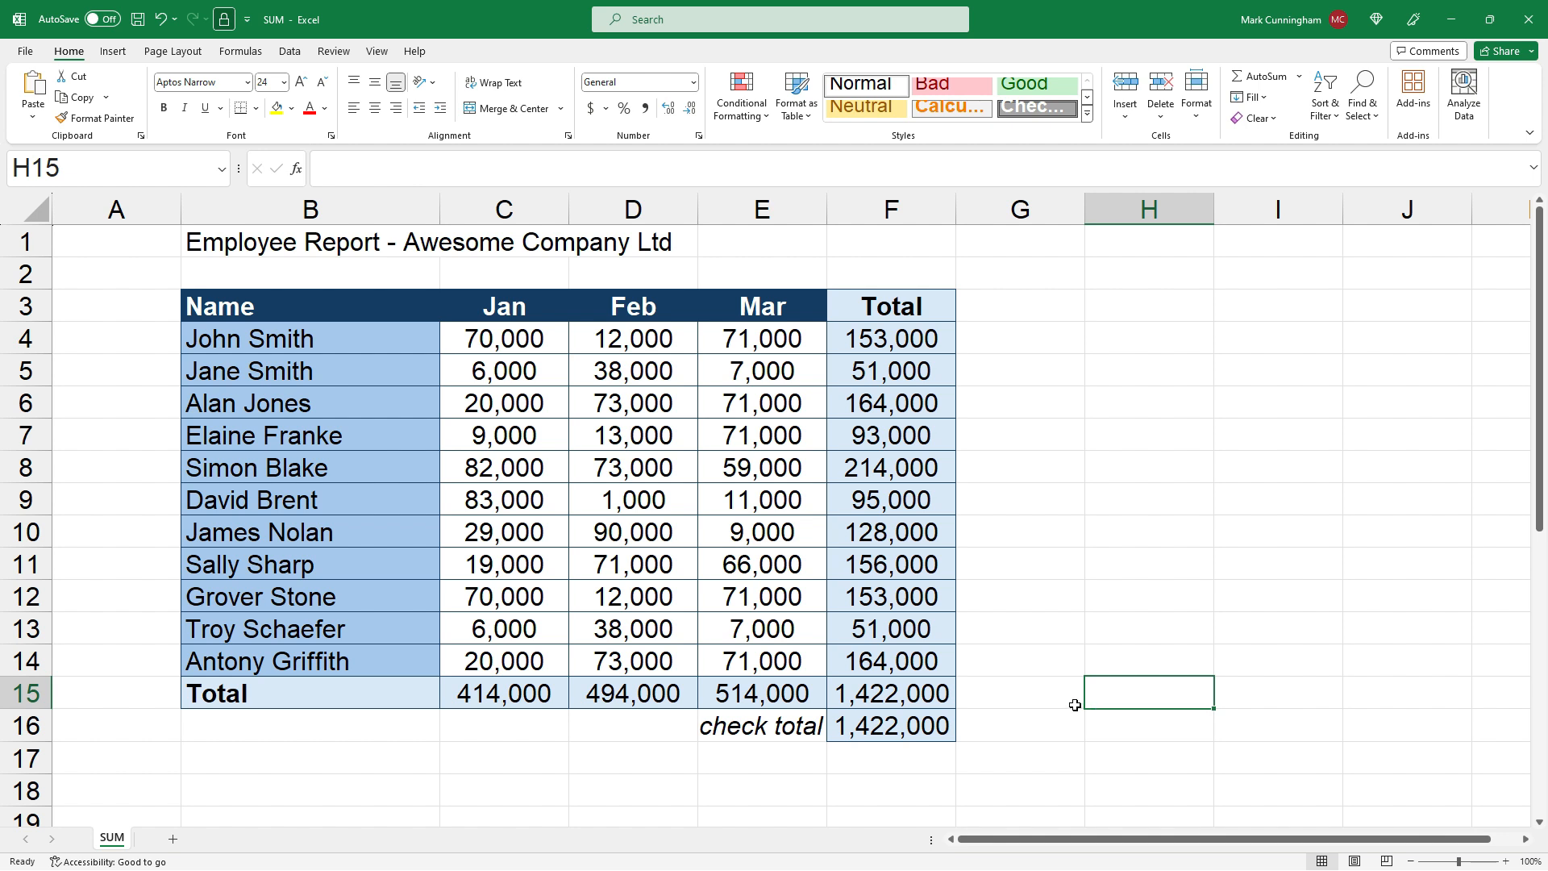
Change the row 9 total in F9 to =SUM(D9:E9), leaving out January, and compare the grand total with the check total
click(893, 502)
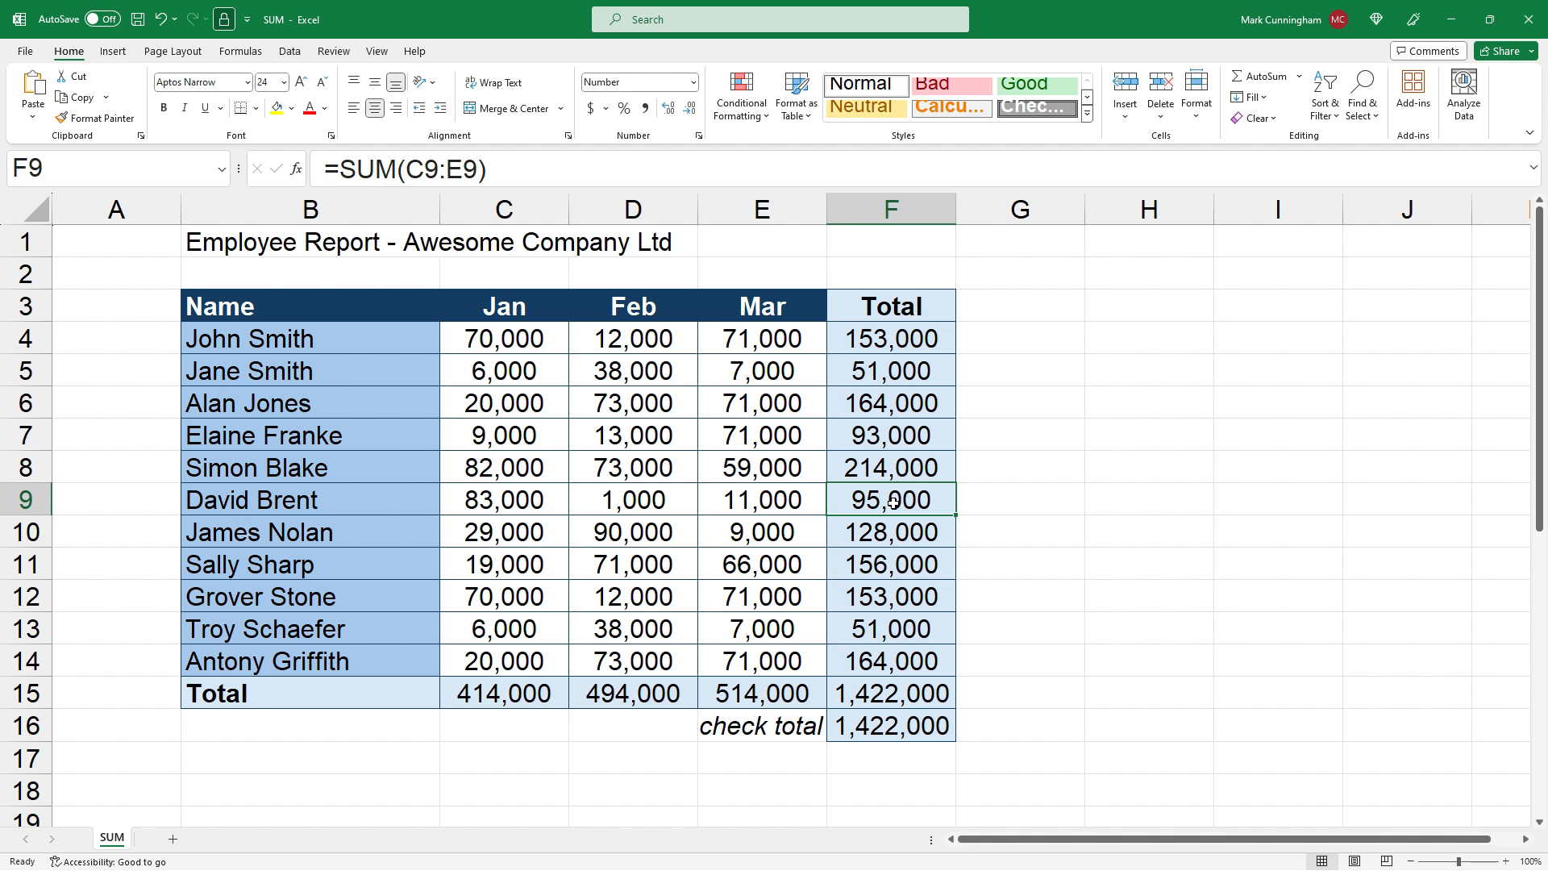
click(424, 168)
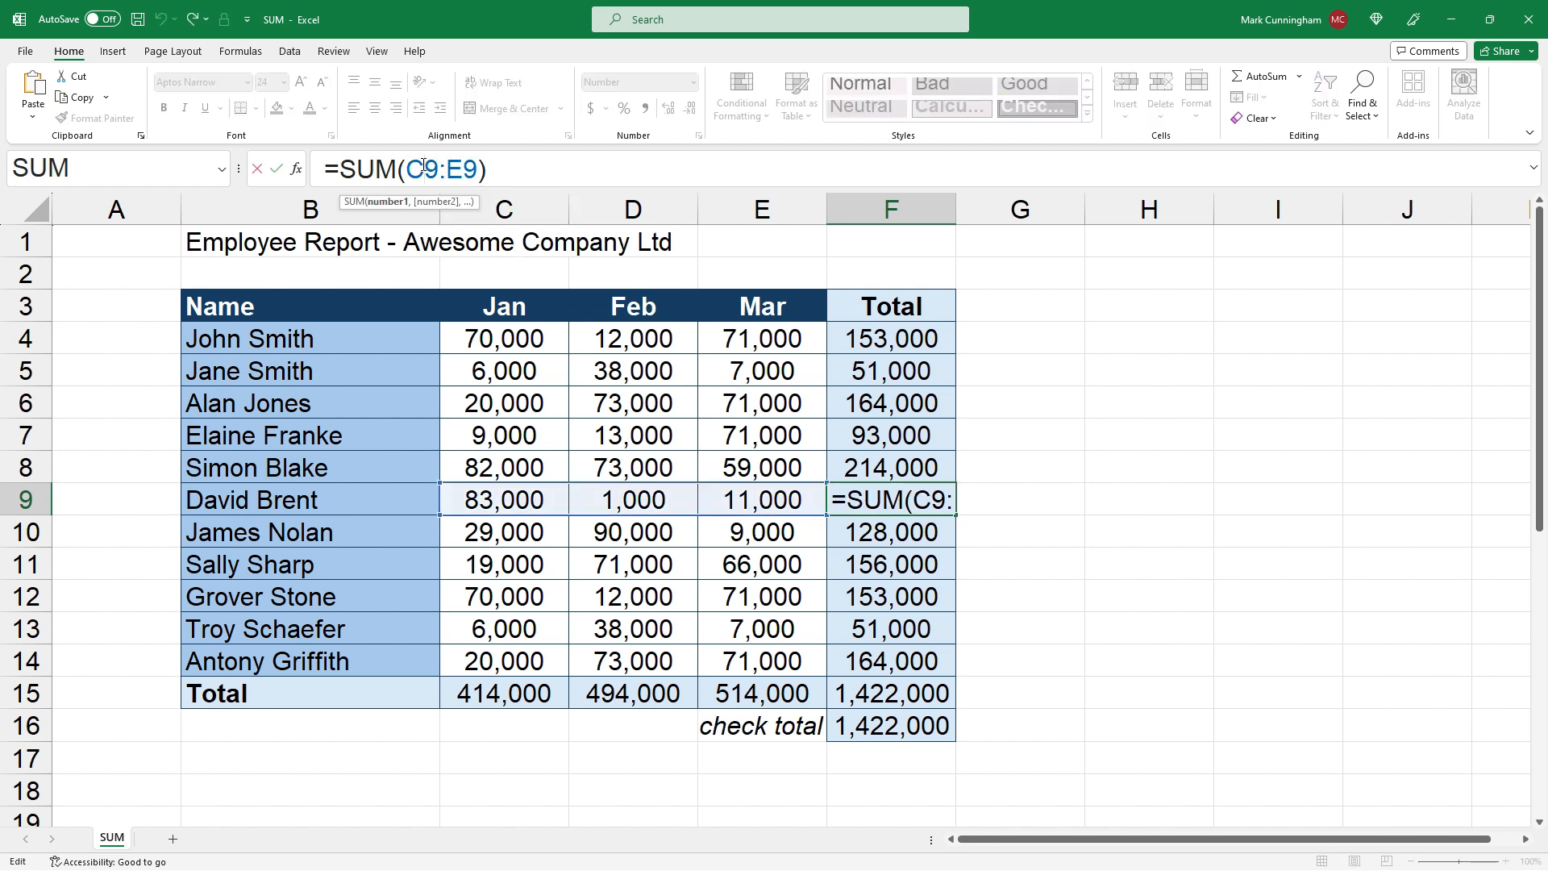
key(BackSpace)
text(d)
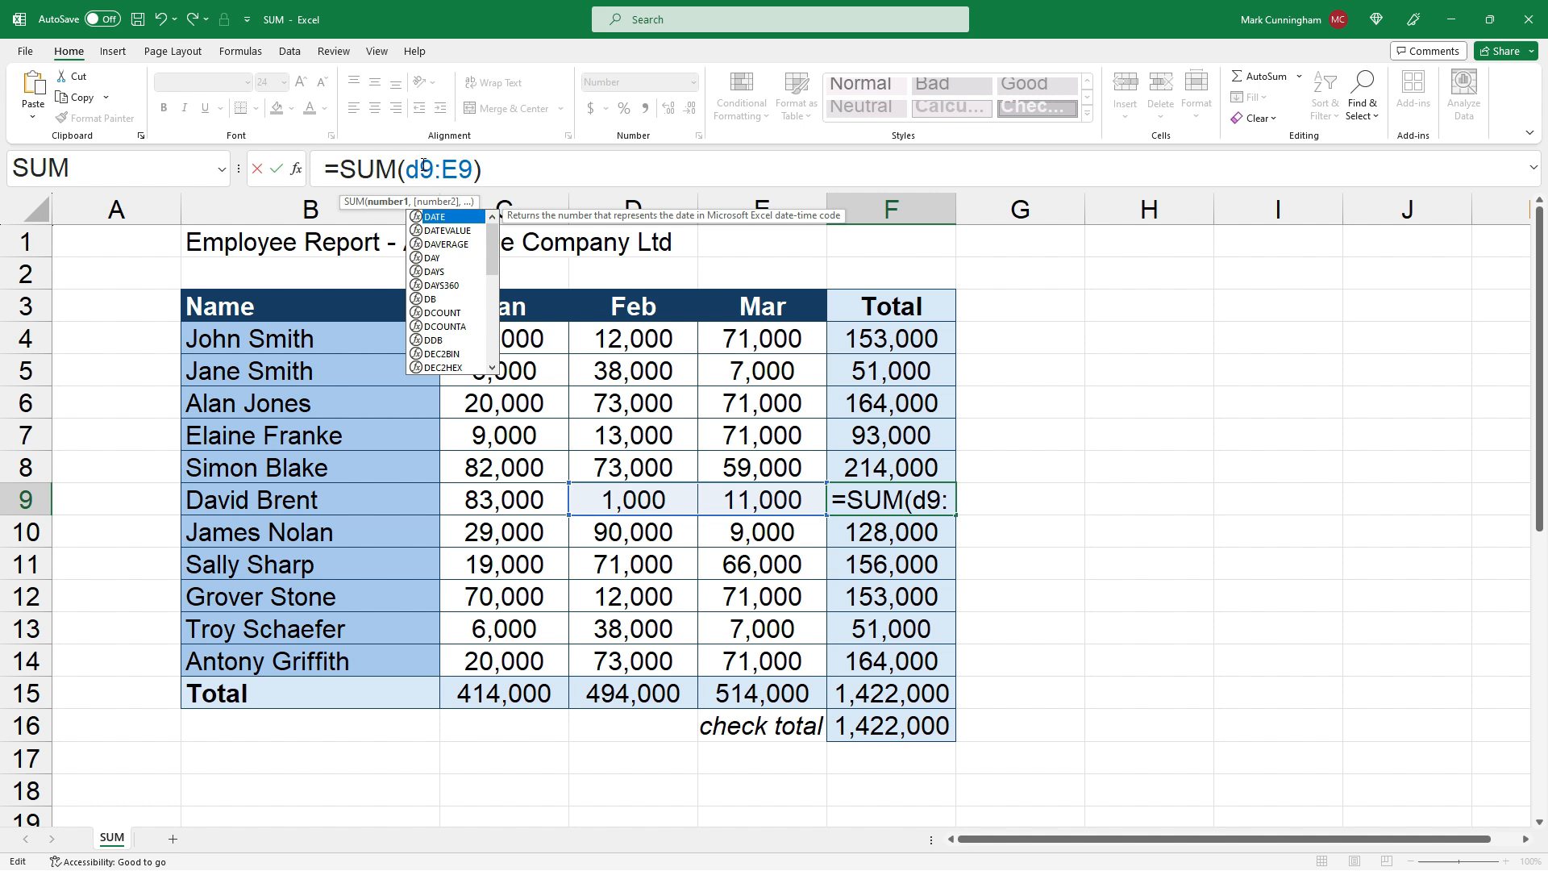
key(Return)
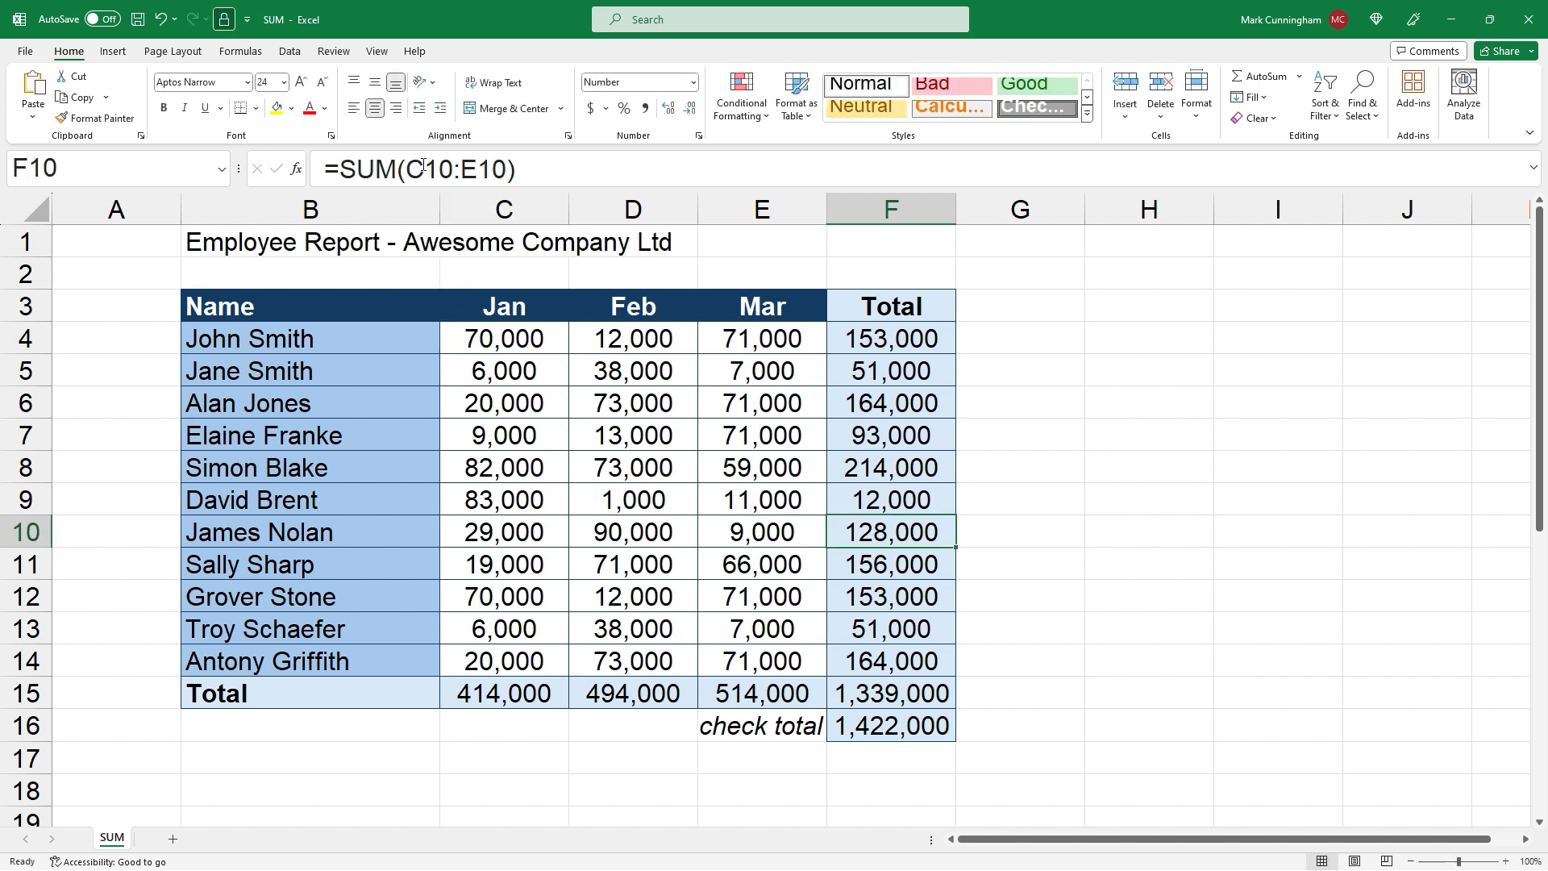
click(1000, 703)
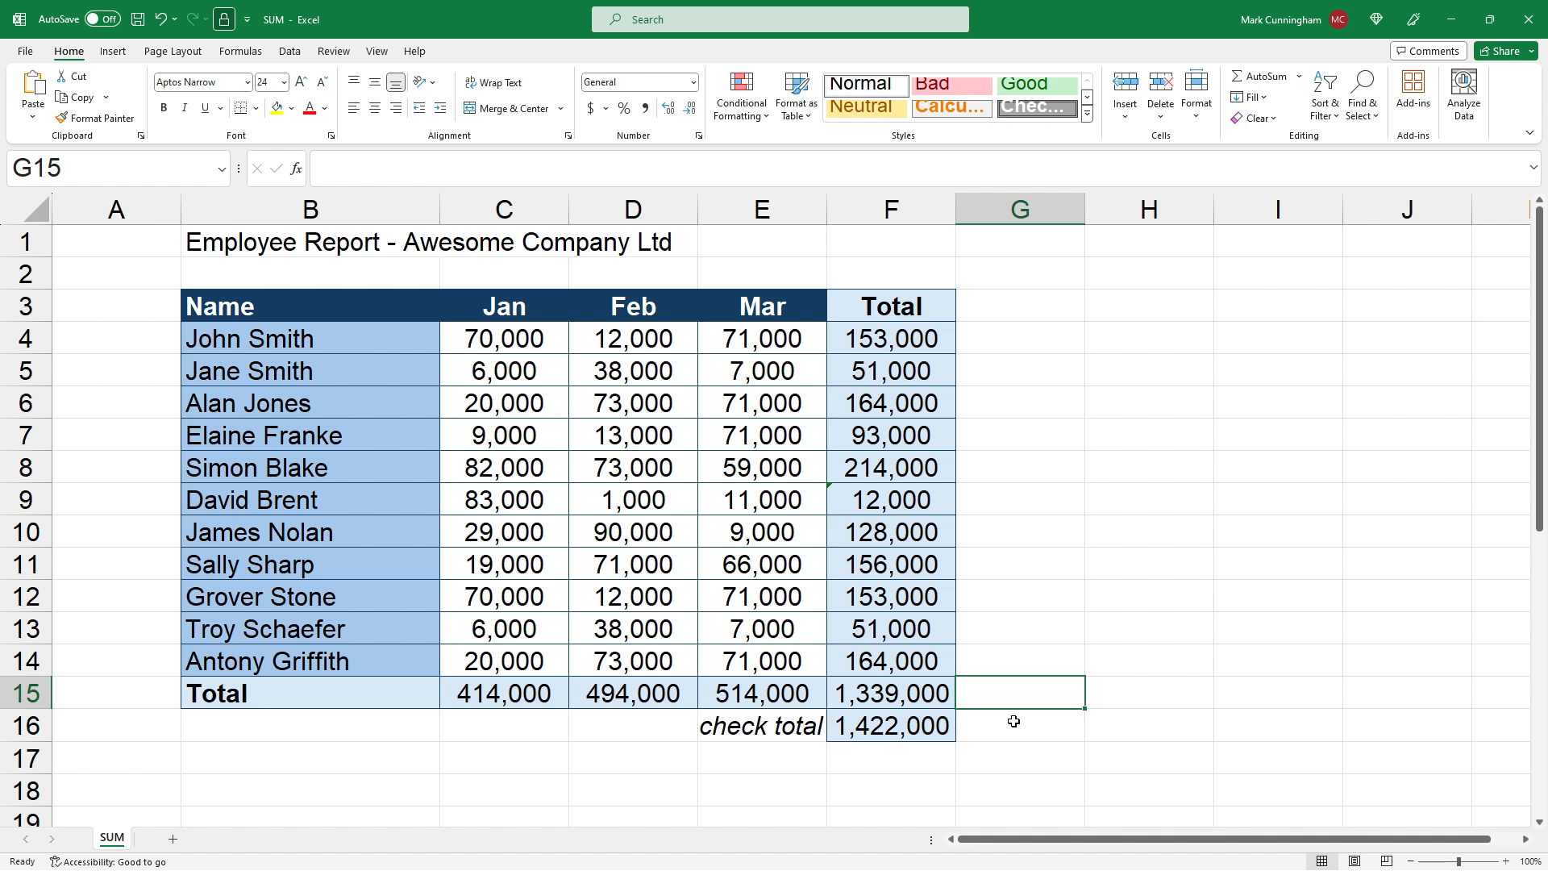
click(1014, 722)
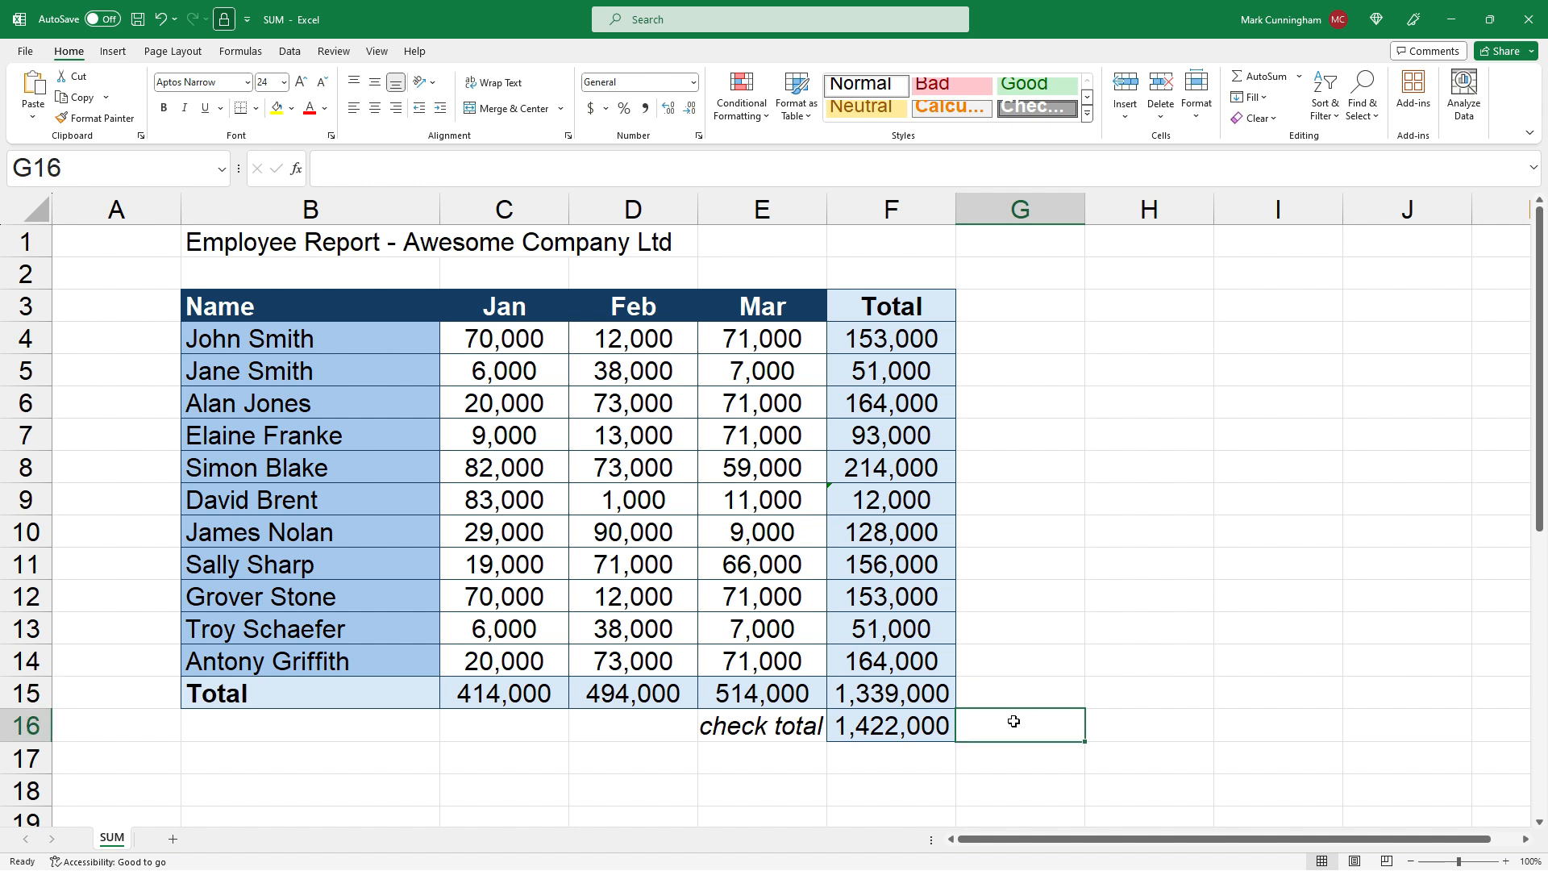
Correct the F9 formula by extending its summed range to C9:E9 so that January is included
click(913, 510)
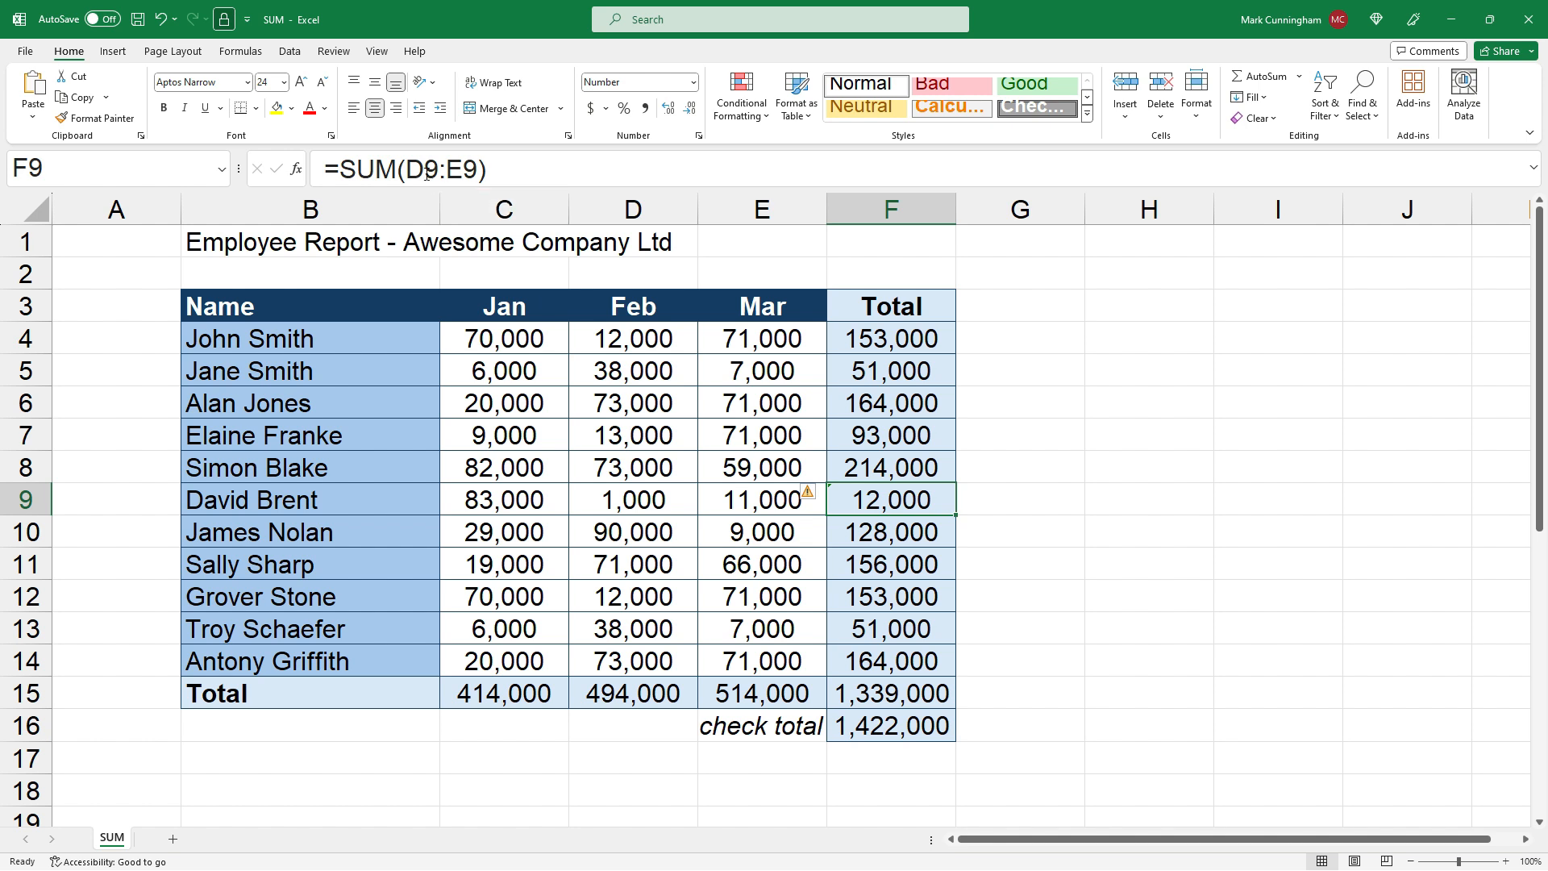
drag(479, 169, 410, 170)
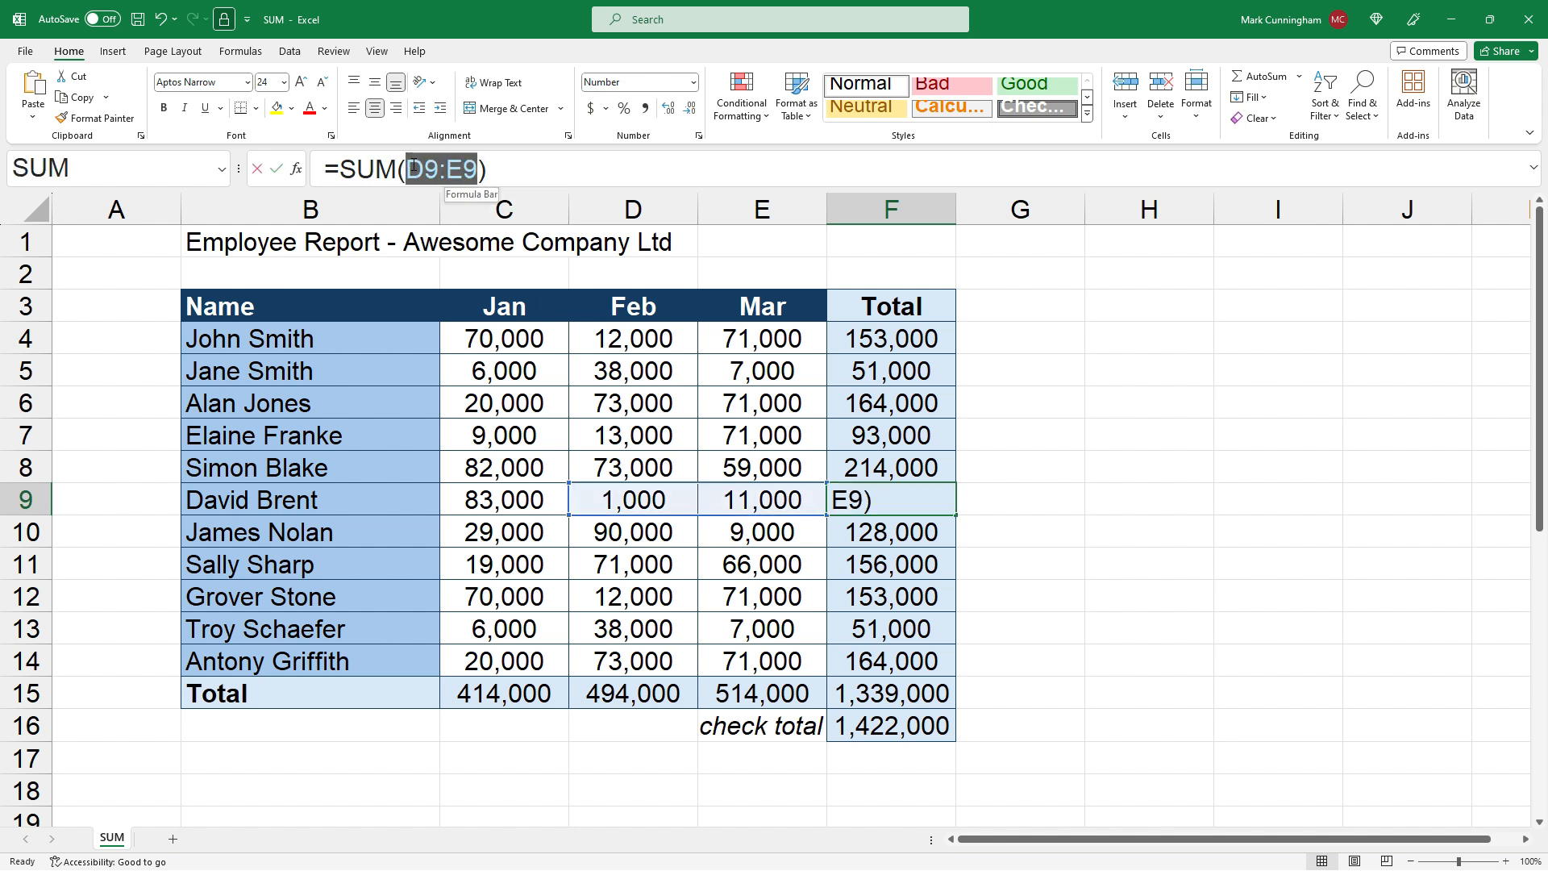
drag(569, 515, 490, 507)
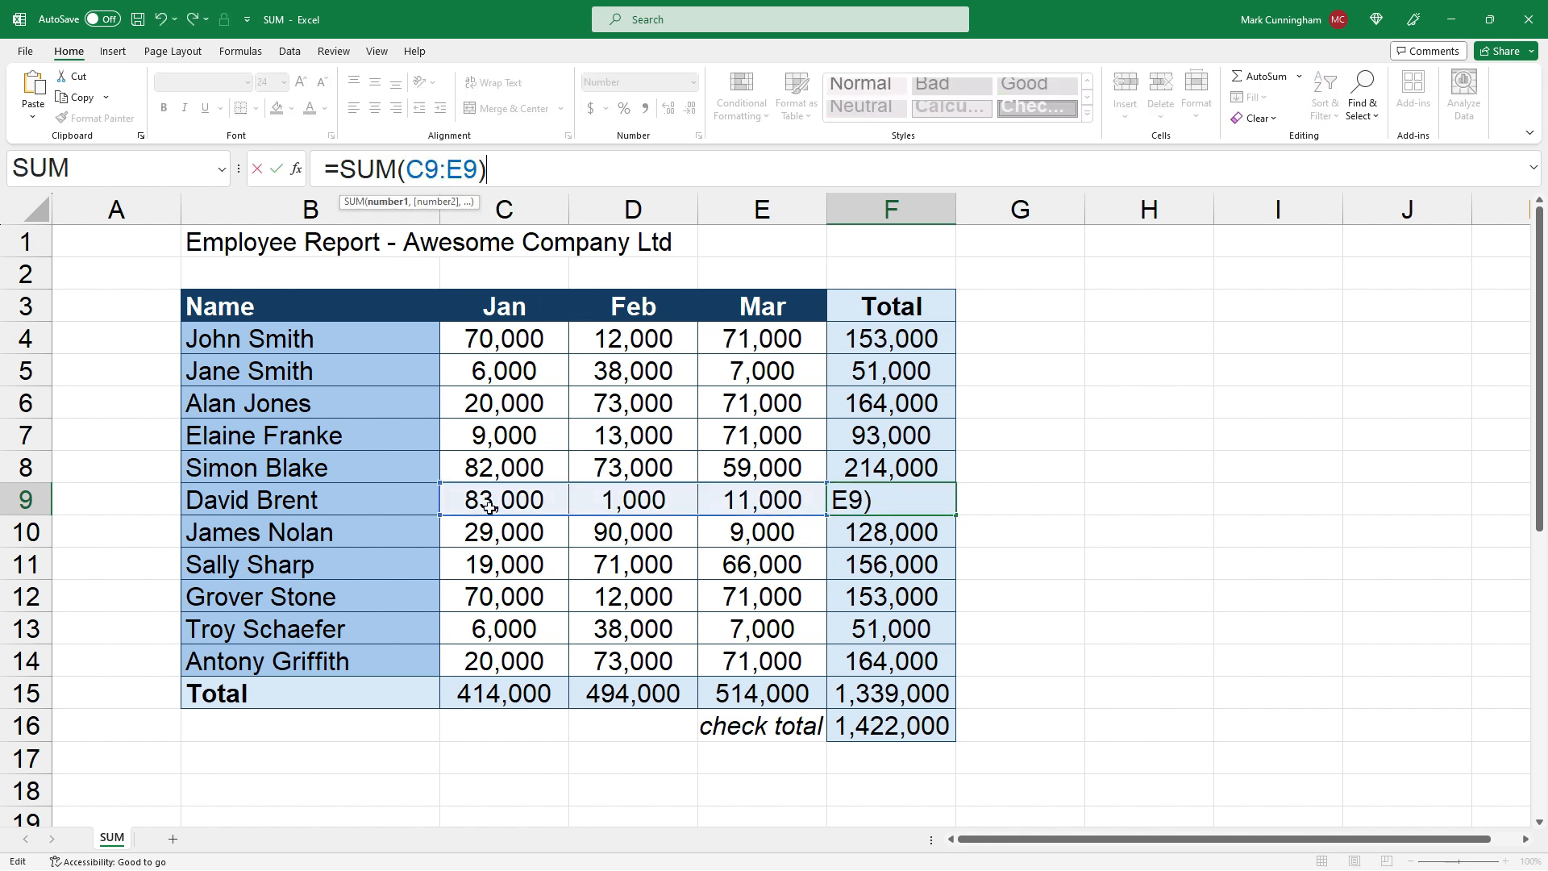
key(Return)
click(1136, 693)
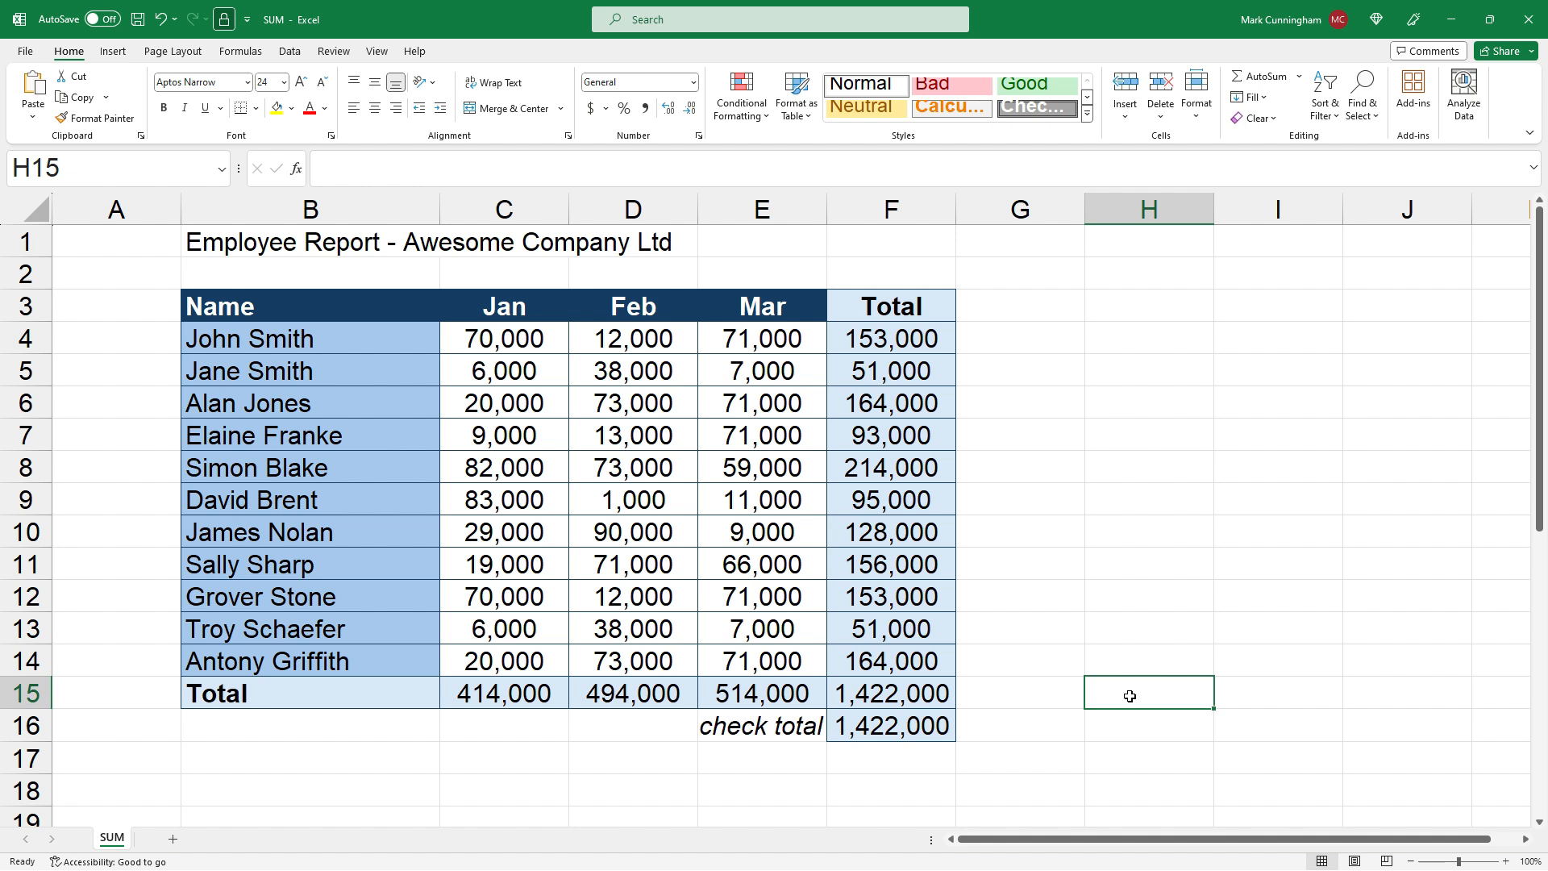